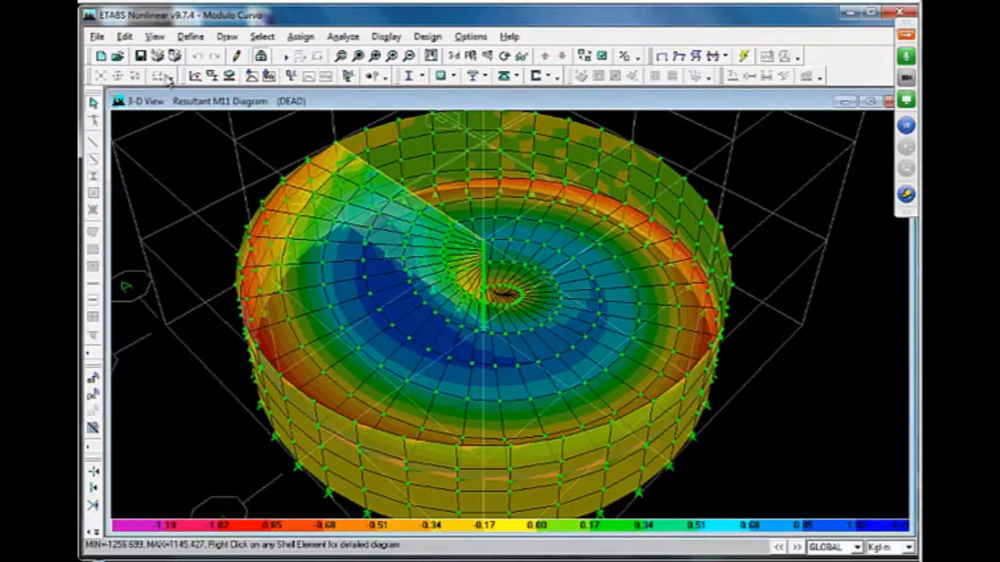
# - Start opening another model and discard the unsaved changes to Modulo Curvo
pyautogui.click(97, 36)
pyautogui.click(112, 70)
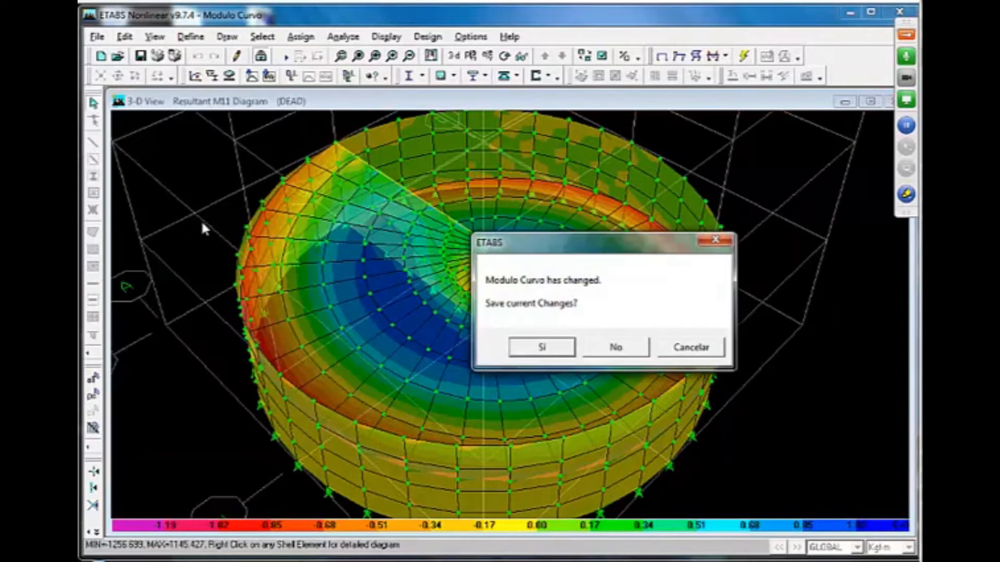
pyautogui.click(617, 345)
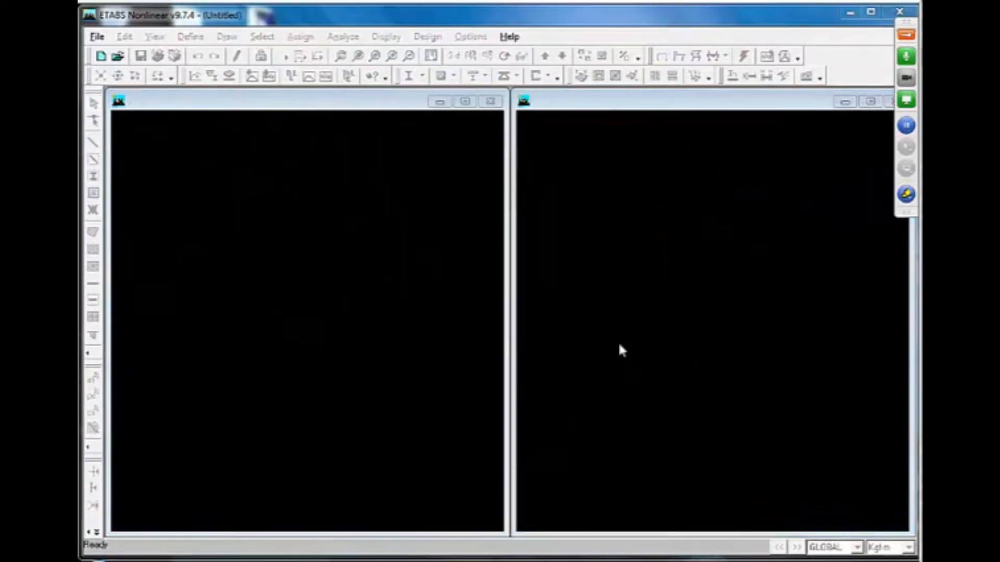
# - Browse to the Proyectos INESA folder inside INESA and widen the file name column
pyautogui.click(133, 125)
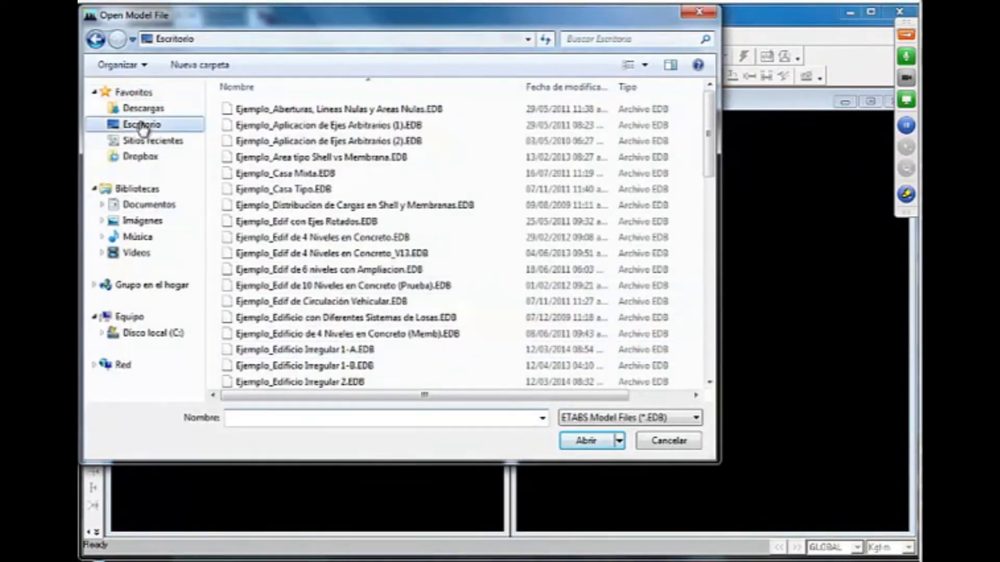
pyautogui.doubleClick(356, 162)
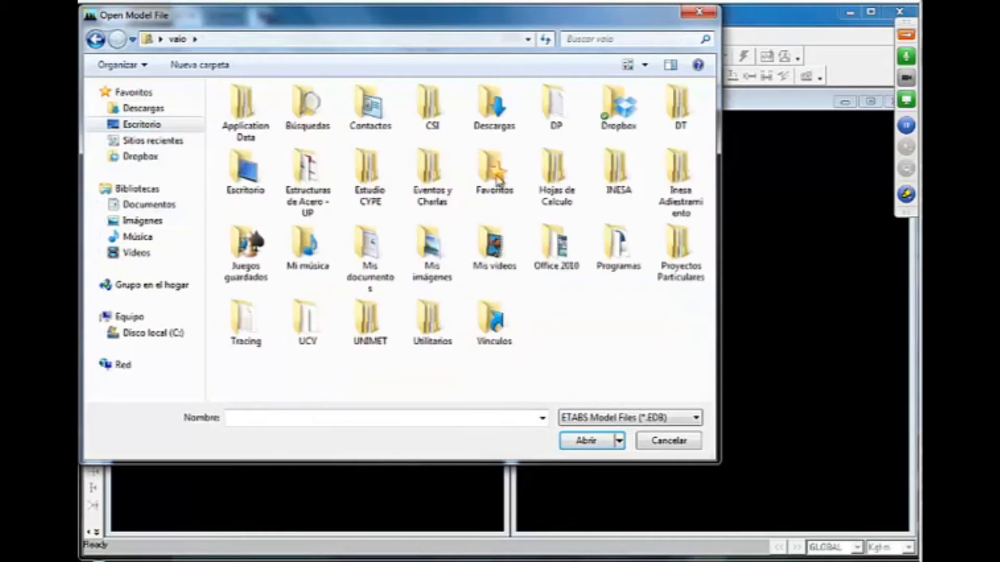
pyautogui.doubleClick(627, 178)
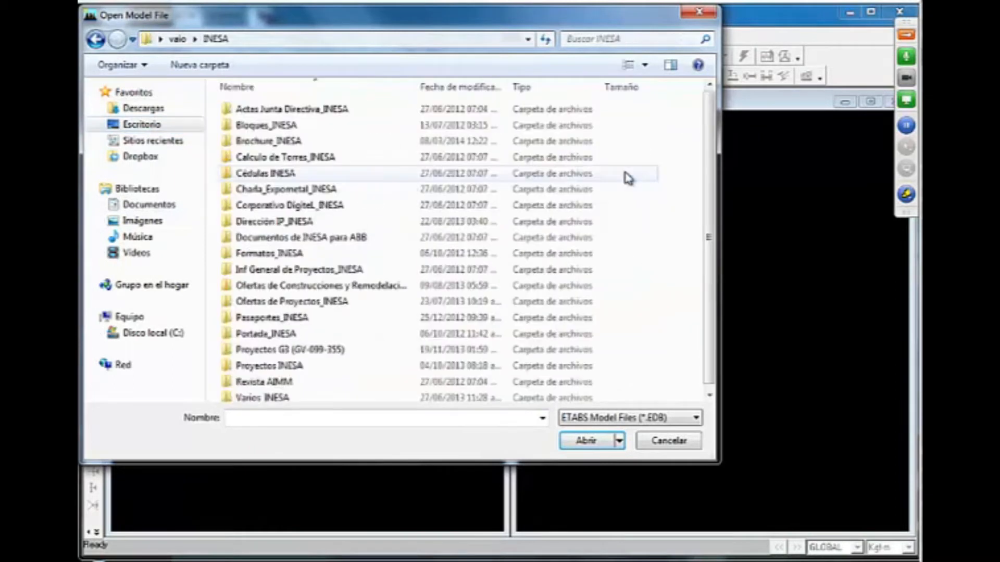
pyautogui.doubleClick(271, 367)
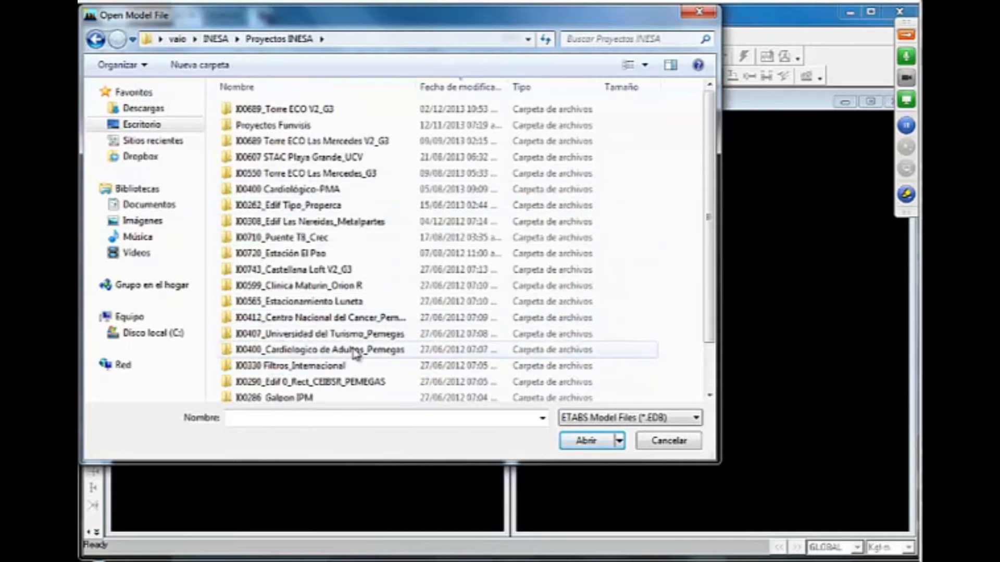
pyautogui.moveTo(415, 85); pyautogui.dragTo(471, 84)
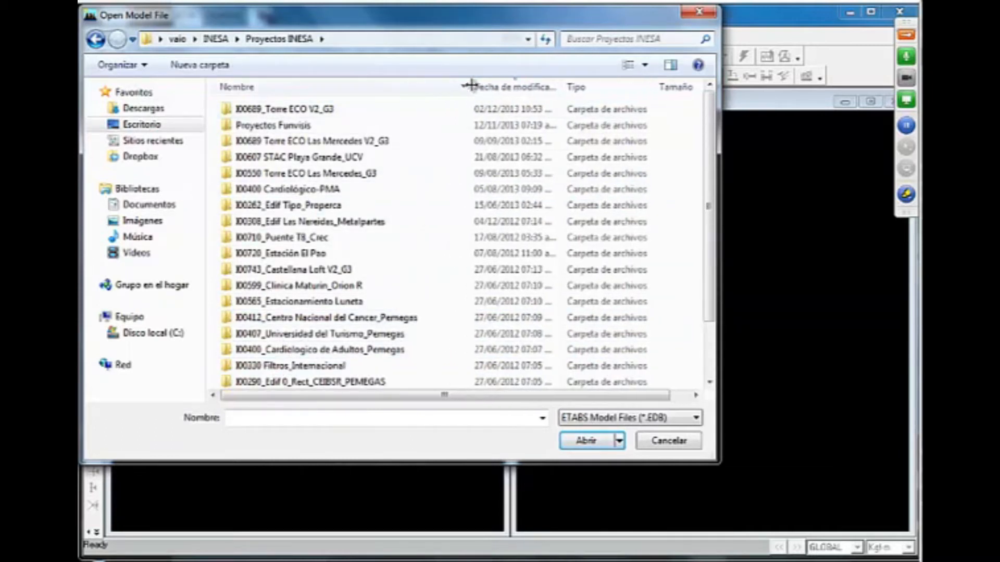
# - Open I00412-II-CI-ME-E1-R0-10.EDB from I00412_Centro Nacional del Cancer_Pemegas, under I00412 Modelo Estructural, I00412 Modelo Edificio 1
pyautogui.doubleClick(315, 319)
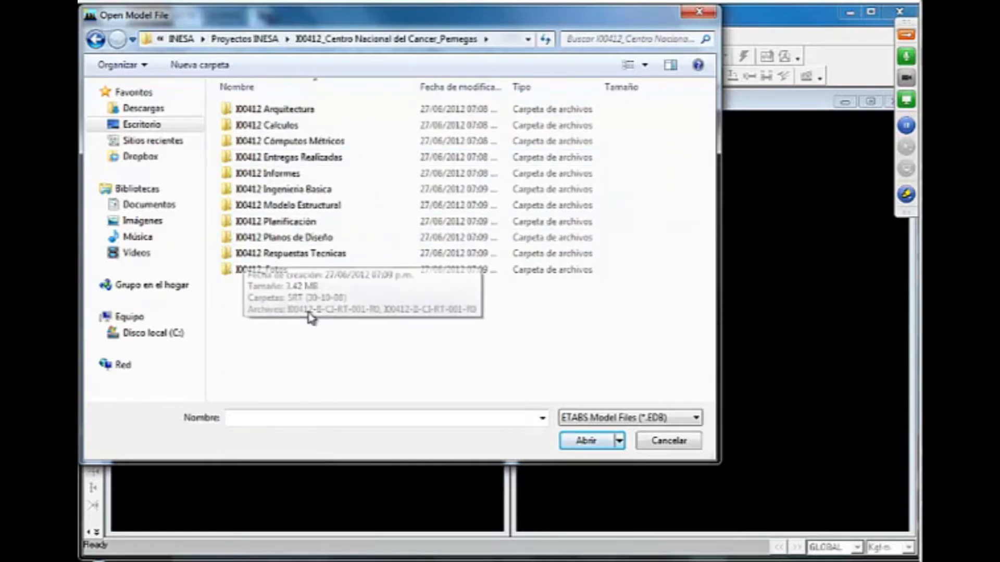
pyautogui.doubleClick(295, 207)
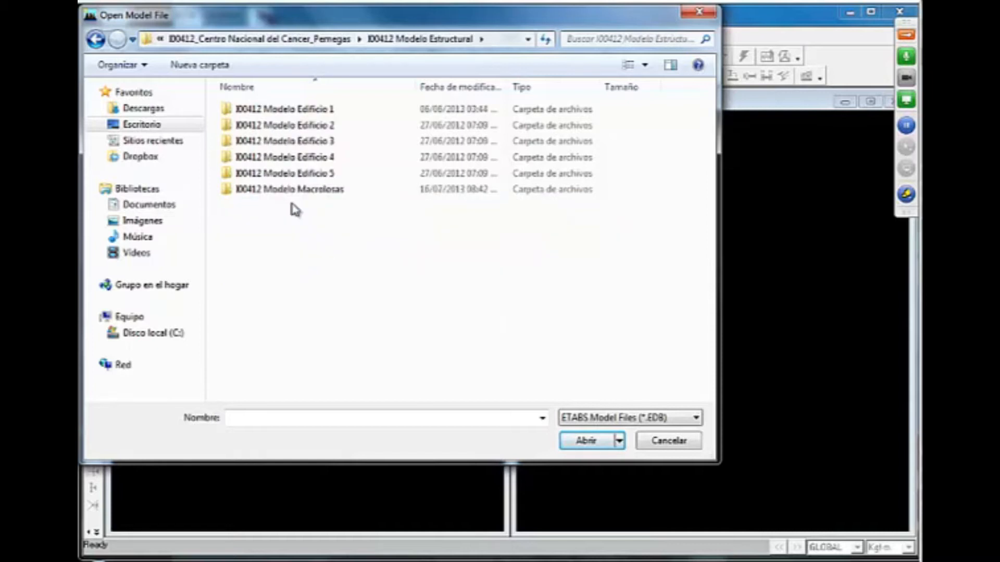
pyautogui.doubleClick(311, 114)
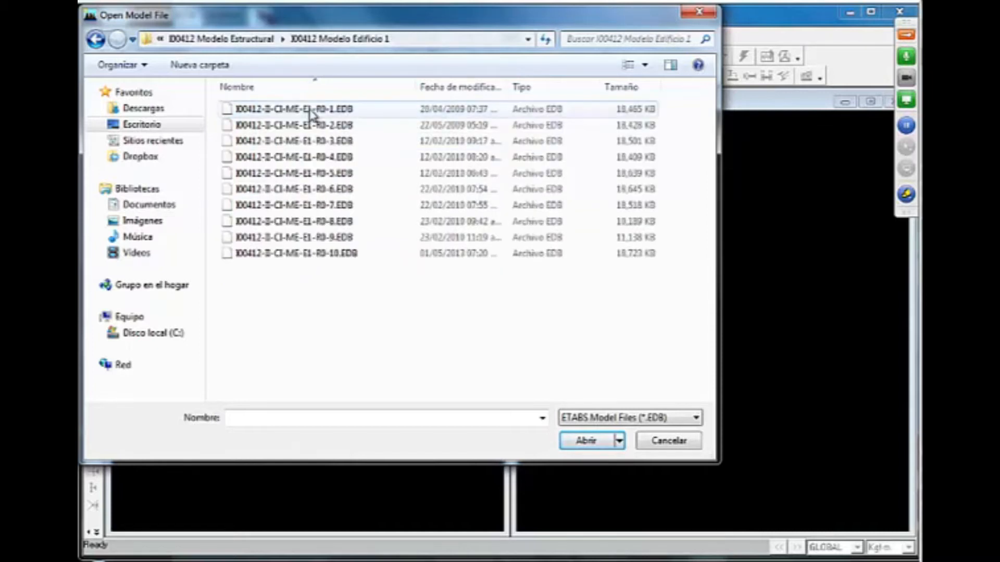
pyautogui.click(319, 253)
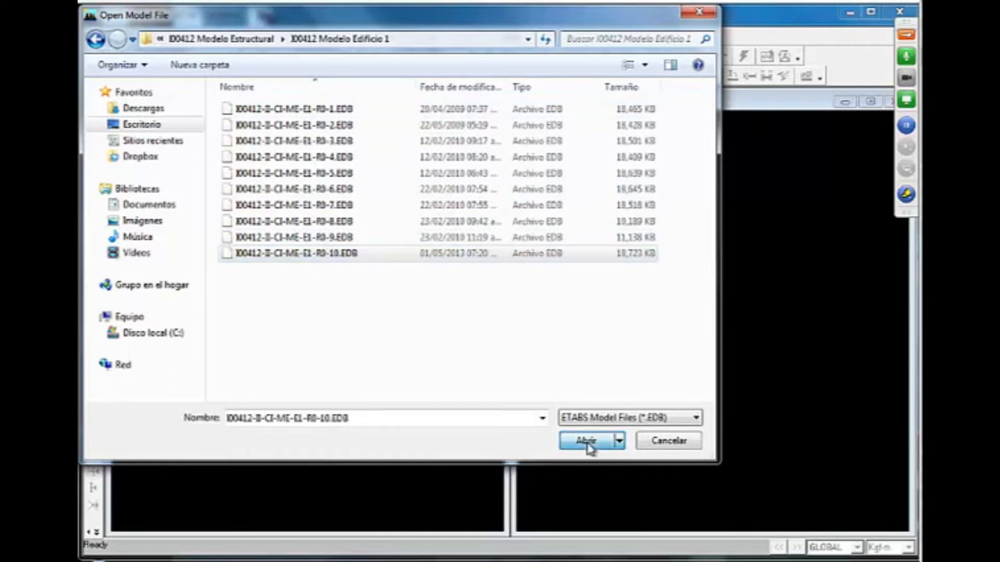
pyautogui.click(586, 442)
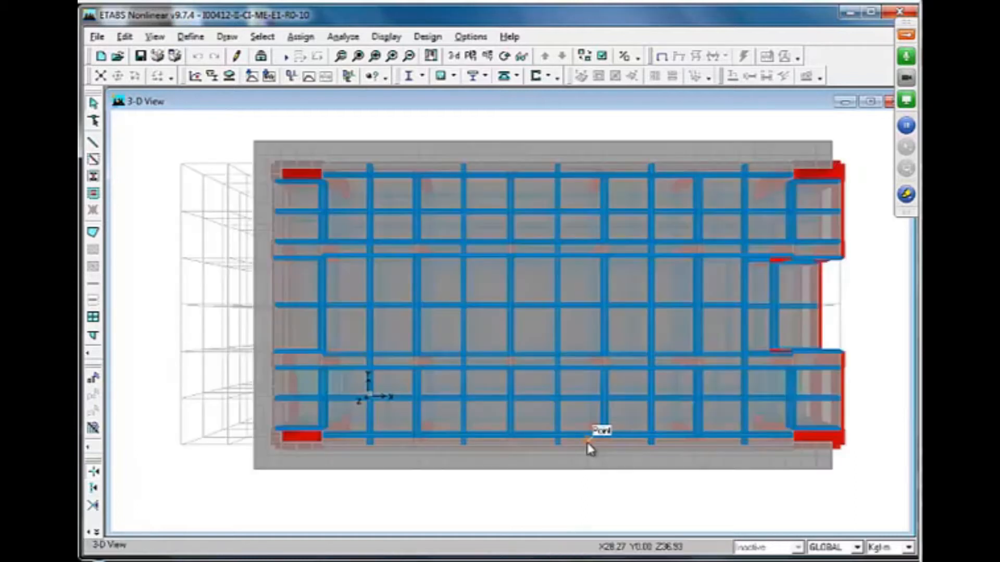
# - Display the plan view of story level P1
pyautogui.click(470, 56)
pyautogui.click(527, 325)
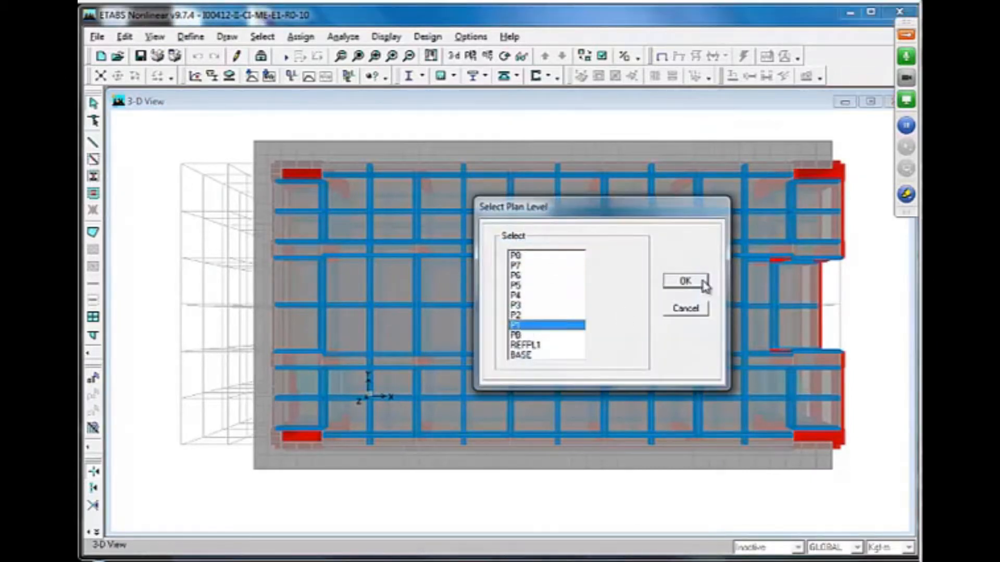
pyautogui.click(699, 281)
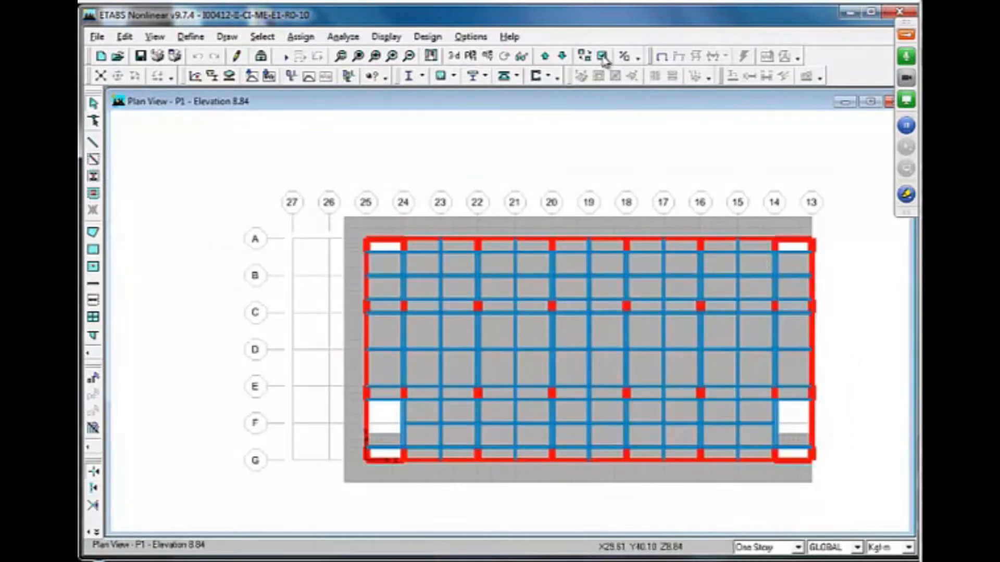
# - Turn off the Extrusion effect so the P1 plan shows members as plain lines
pyautogui.click(602, 56)
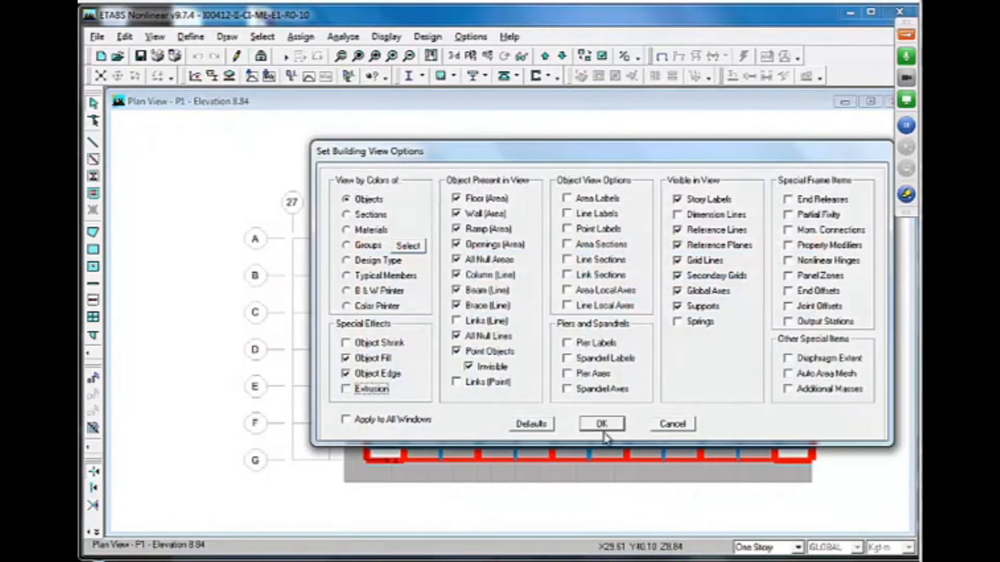
pyautogui.click(602, 428)
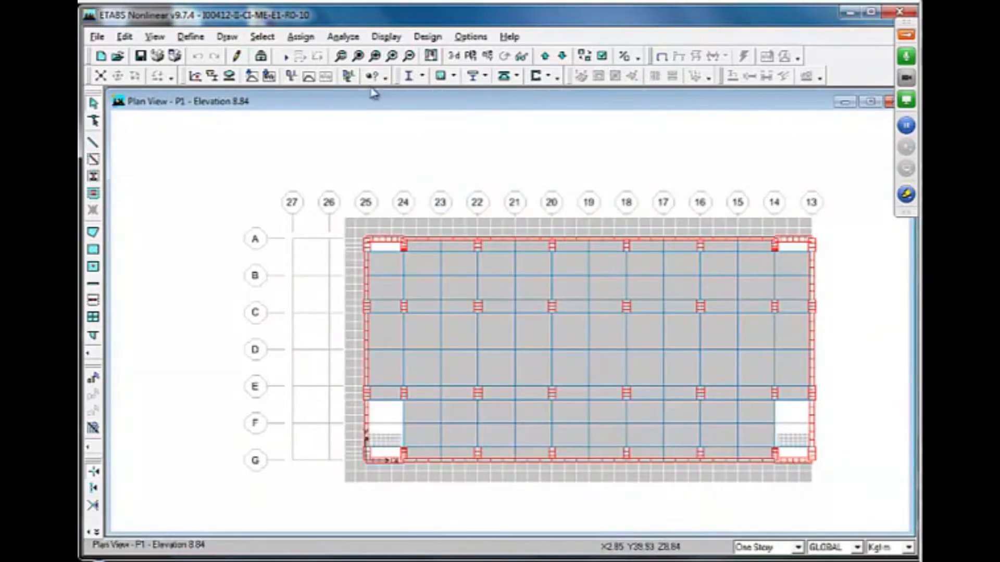
pyautogui.click(341, 56)
pyautogui.moveTo(342, 203); pyautogui.dragTo(835, 488)
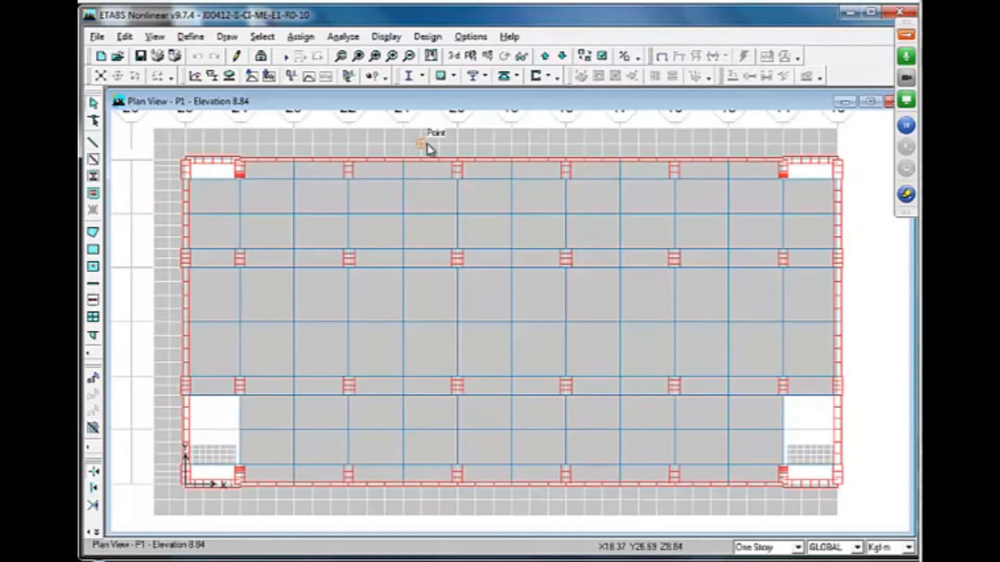
pyautogui.scroll(-1, 468, 288)
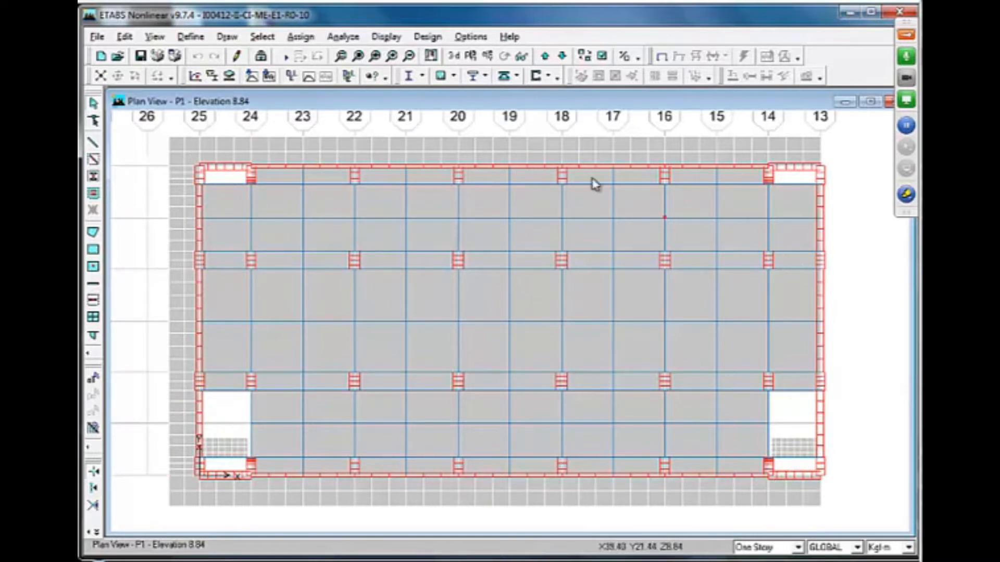
# - Examine the whole building in 3-D, and the interior column bays in the P1 plan
pyautogui.click(453, 56)
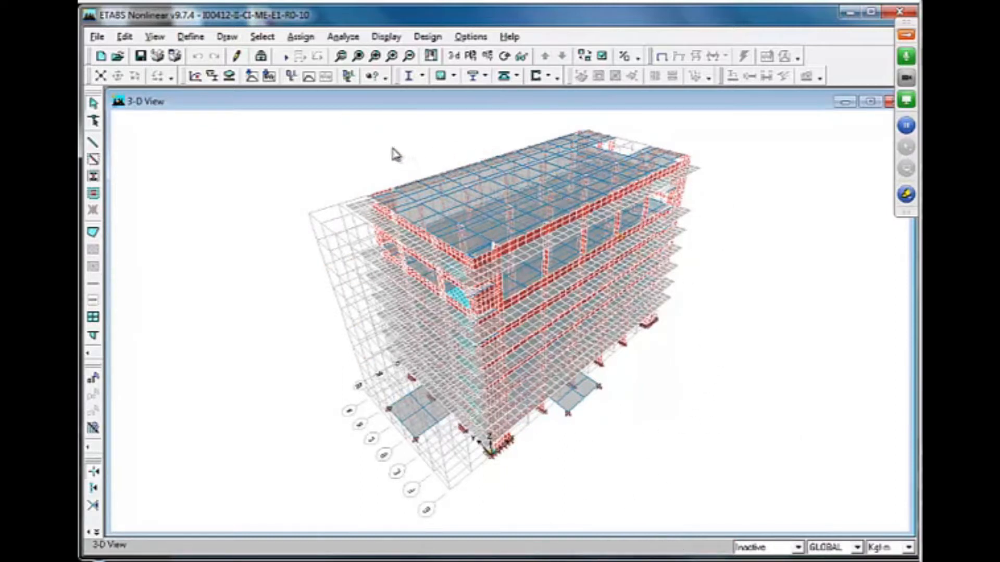
pyautogui.click(470, 56)
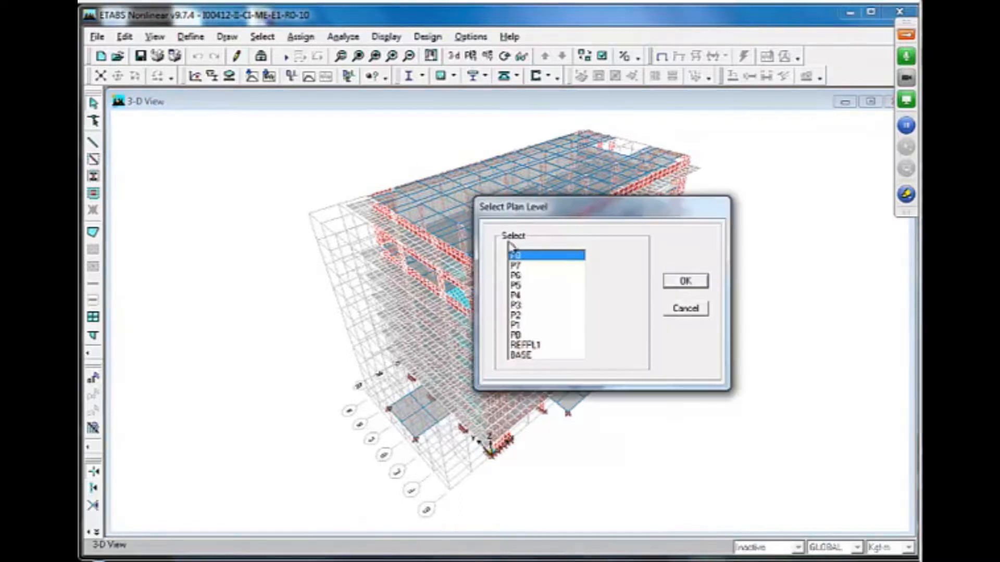
pyautogui.click(523, 325)
pyautogui.click(679, 281)
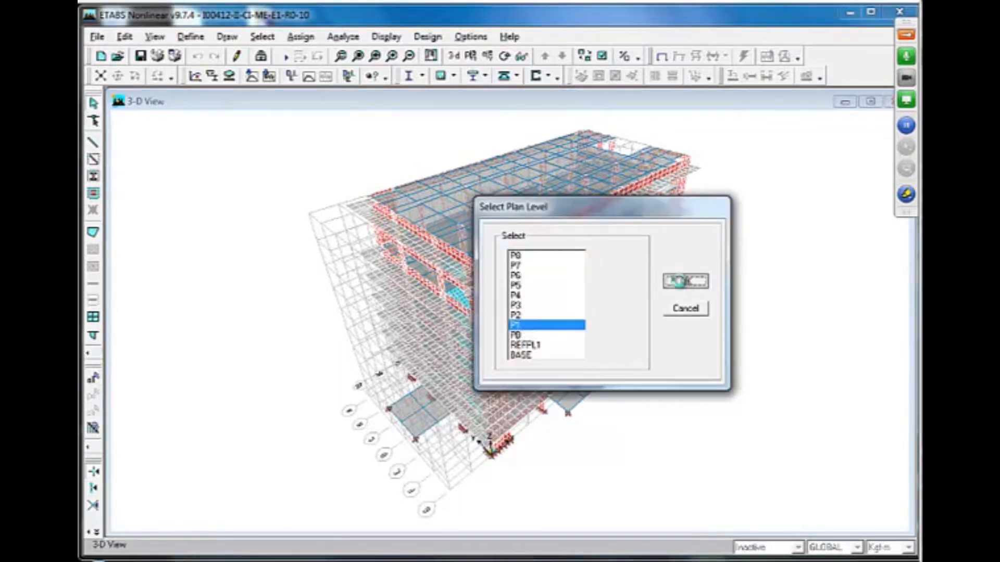
pyautogui.click(340, 56)
pyautogui.moveTo(575, 384); pyautogui.dragTo(599, 415)
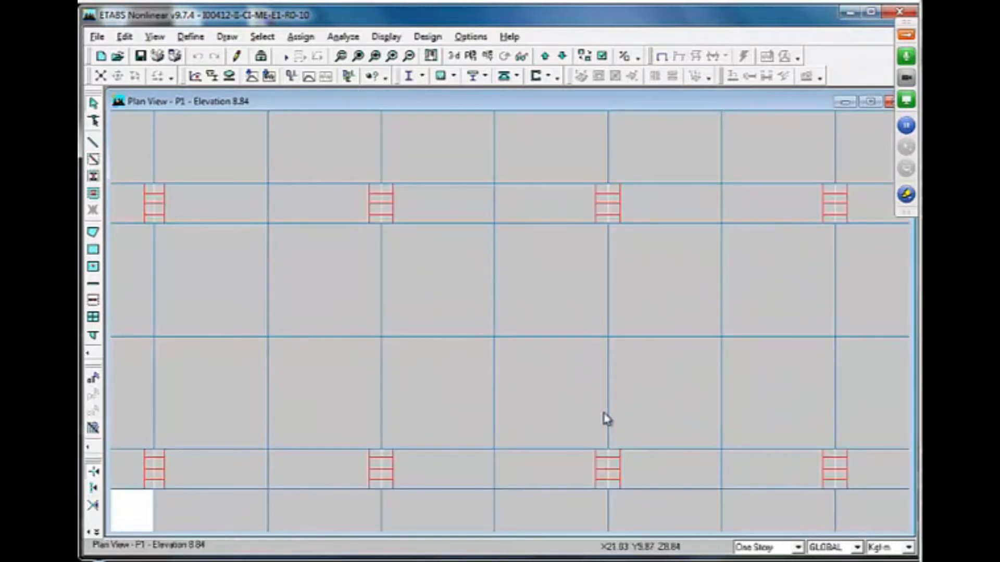
pyautogui.click(430, 56)
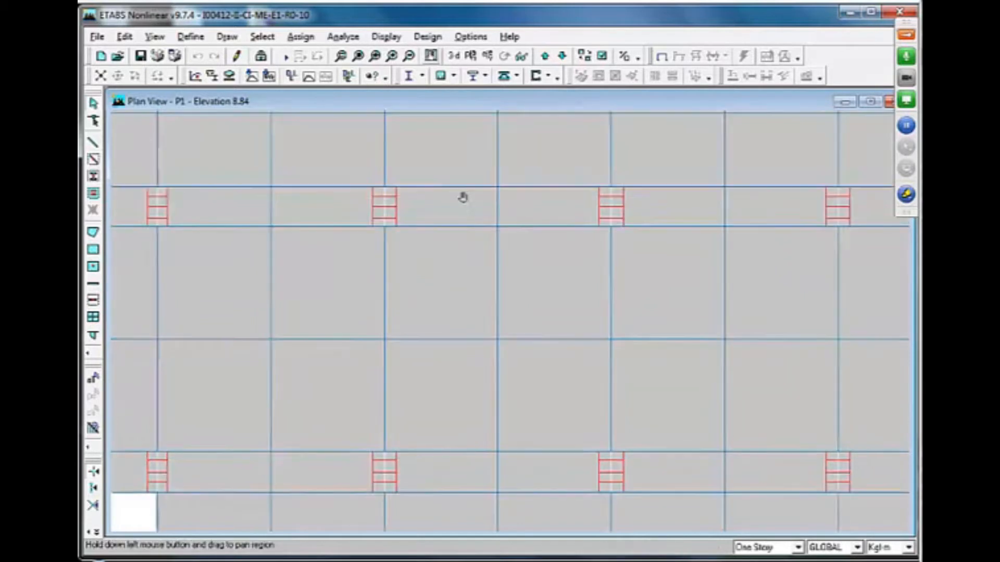
pyautogui.moveTo(454, 186); pyautogui.dragTo(511, 274)
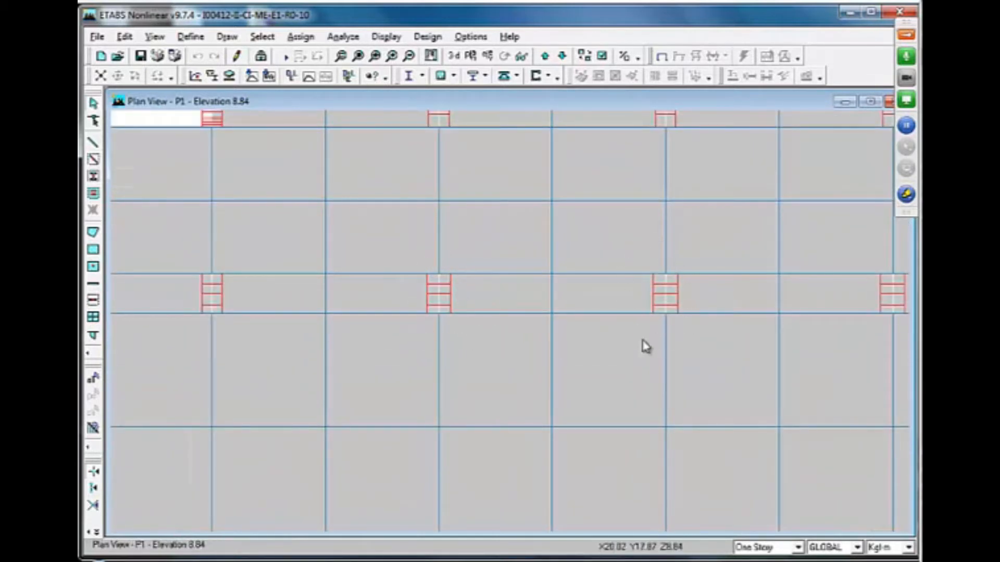
pyautogui.click(430, 57)
pyautogui.moveTo(505, 227); pyautogui.dragTo(413, 247)
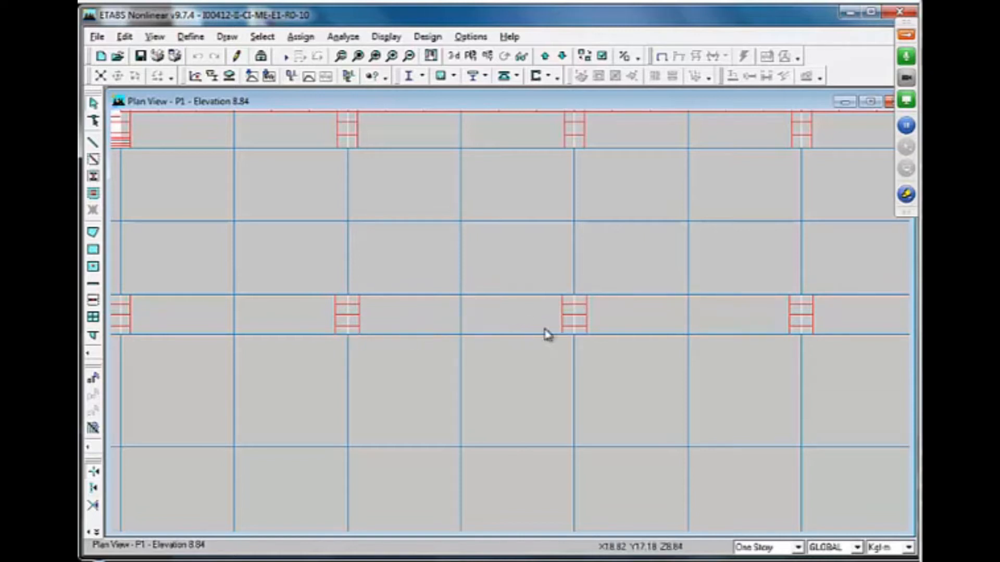
# - Turn on the Extrusion effect and examine the assignments of the grid line C beam between grids 22 and 20
pyautogui.click(602, 55)
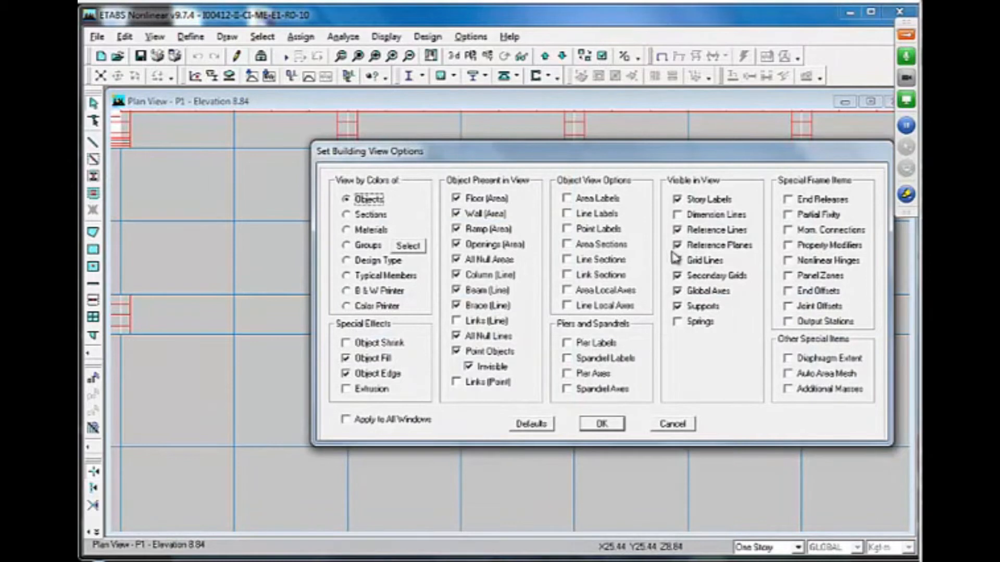
pyautogui.click(602, 423)
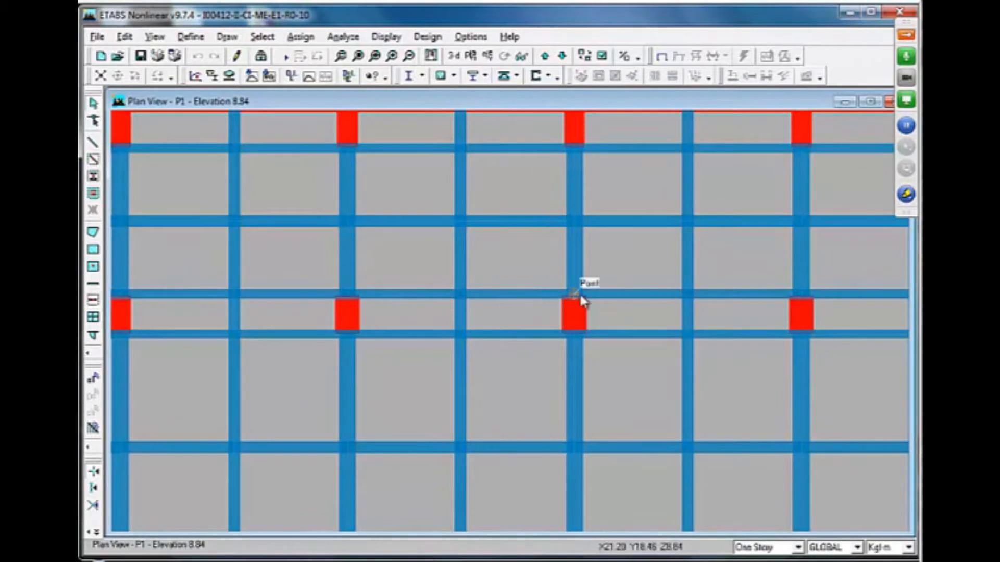
pyautogui.click(410, 335)
pyautogui.rightClick(410, 337)
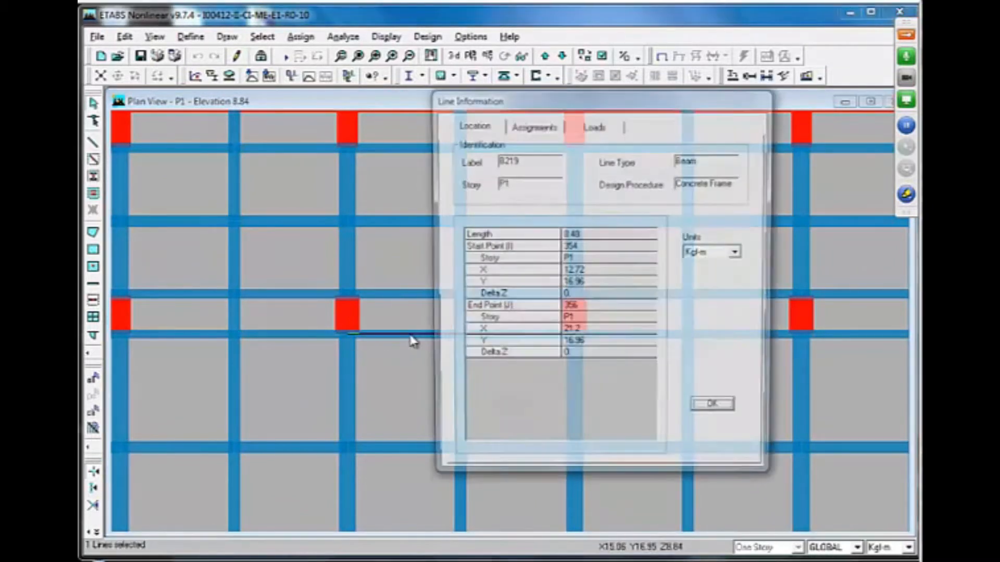
pyautogui.click(532, 124)
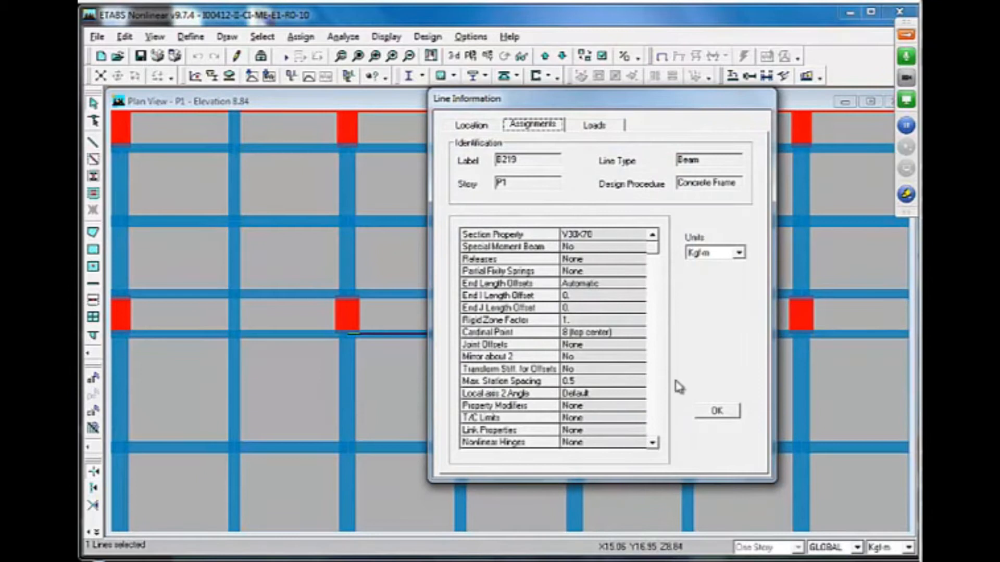
pyautogui.click(717, 411)
pyautogui.click(401, 334)
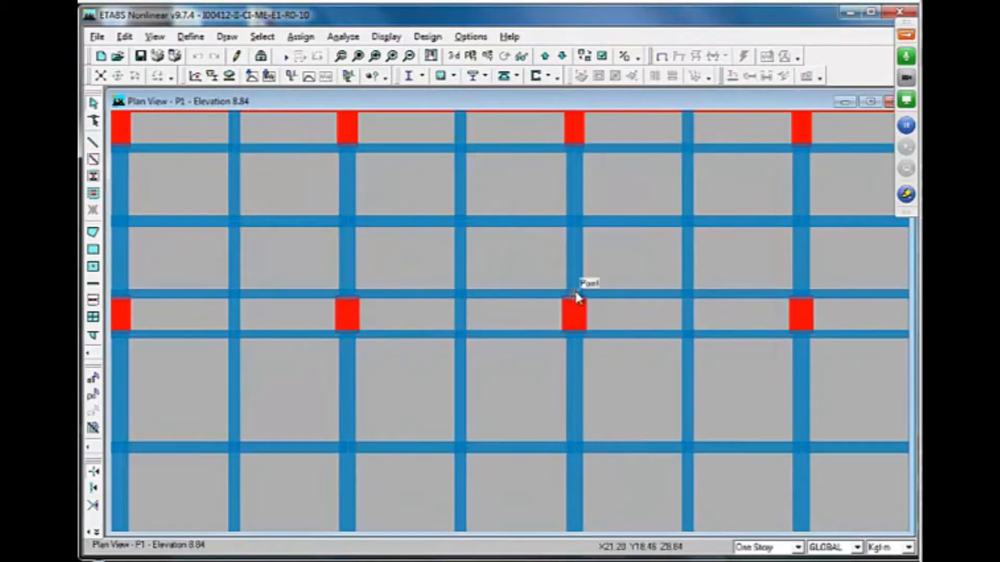
# - Switch the P1 plan back to the non-extruded line display of beams and columns
pyautogui.click(602, 55)
pyautogui.click(371, 388)
pyautogui.click(602, 423)
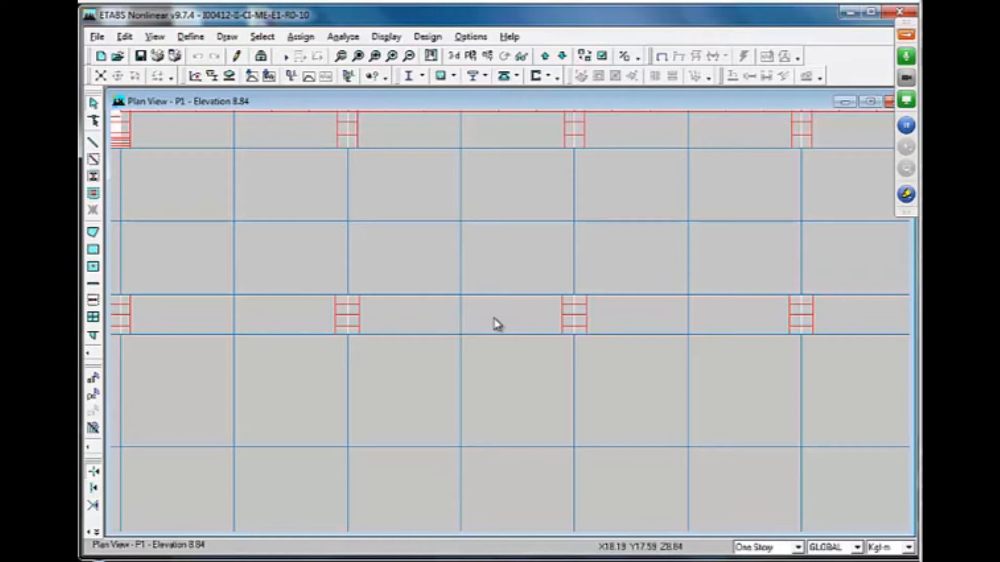
pyautogui.click(430, 56)
pyautogui.moveTo(481, 312); pyautogui.dragTo(517, 212)
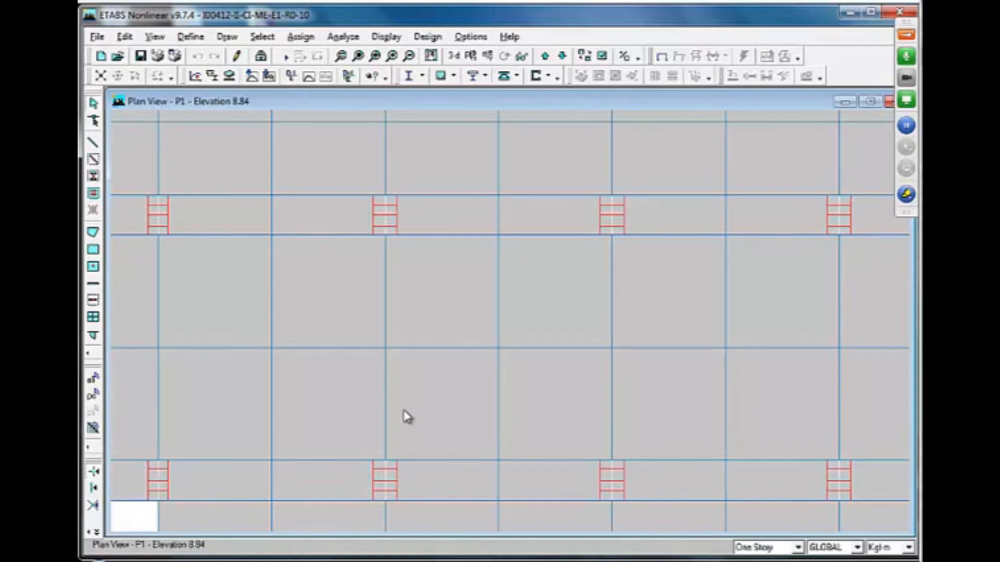
# - Highlight the beam on grid line 22 between grids C and E, and clear the selection
pyautogui.click(386, 432)
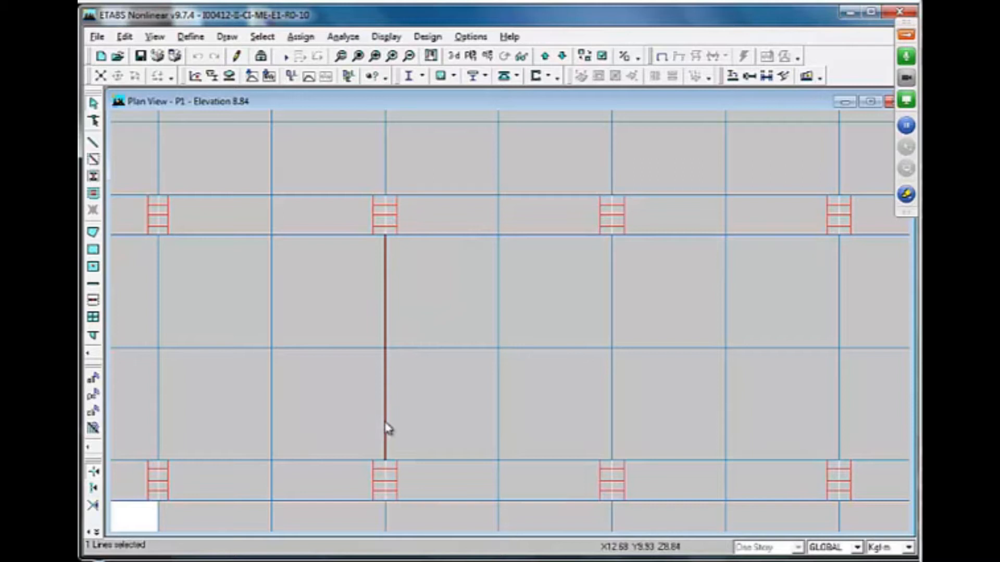
pyautogui.press('Delete')
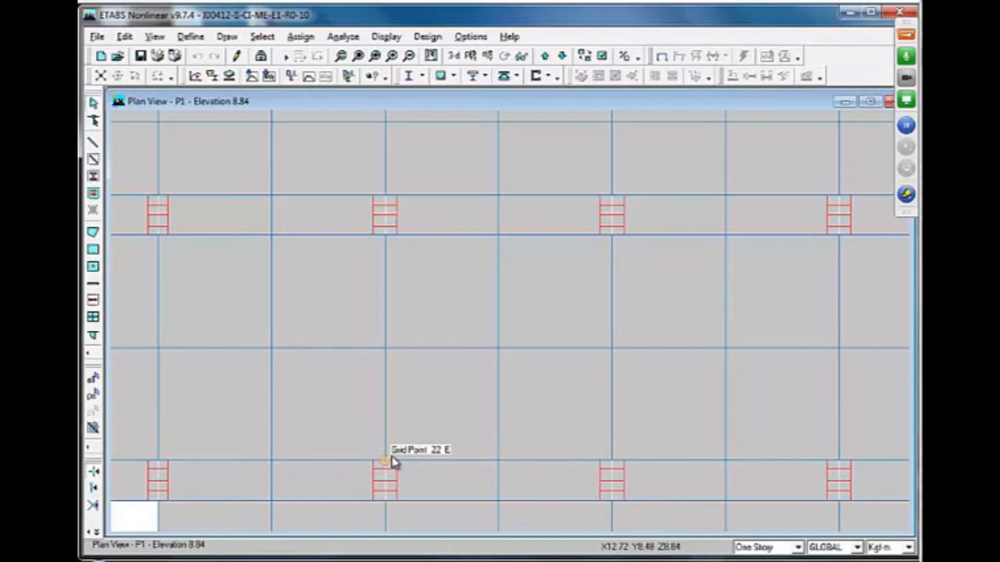
pyautogui.scroll(-1, 529, 319)
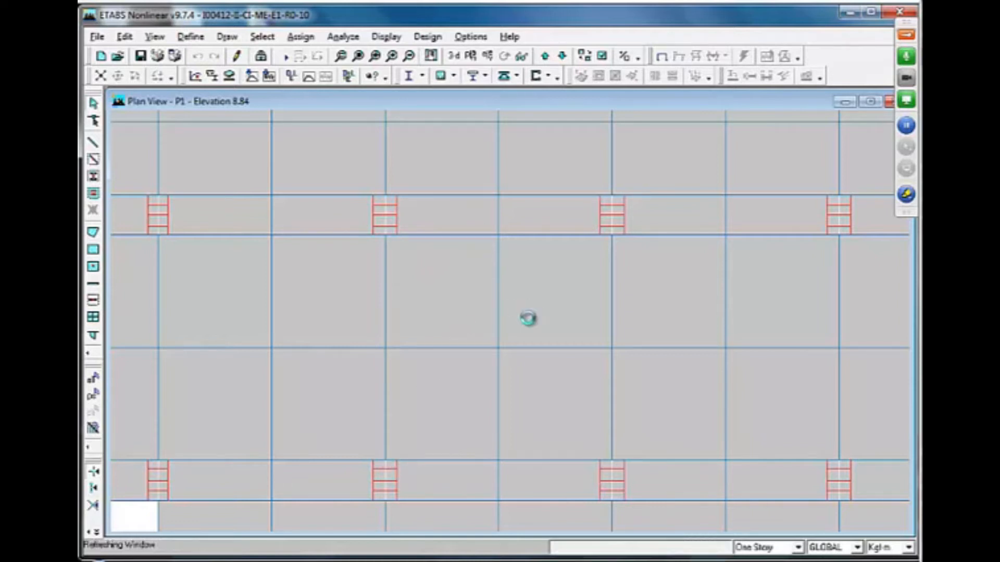
# - Examine the edge columns on grid line G at grids 22 and 20 in the P1 plan
pyautogui.scroll(2, 414, 204)
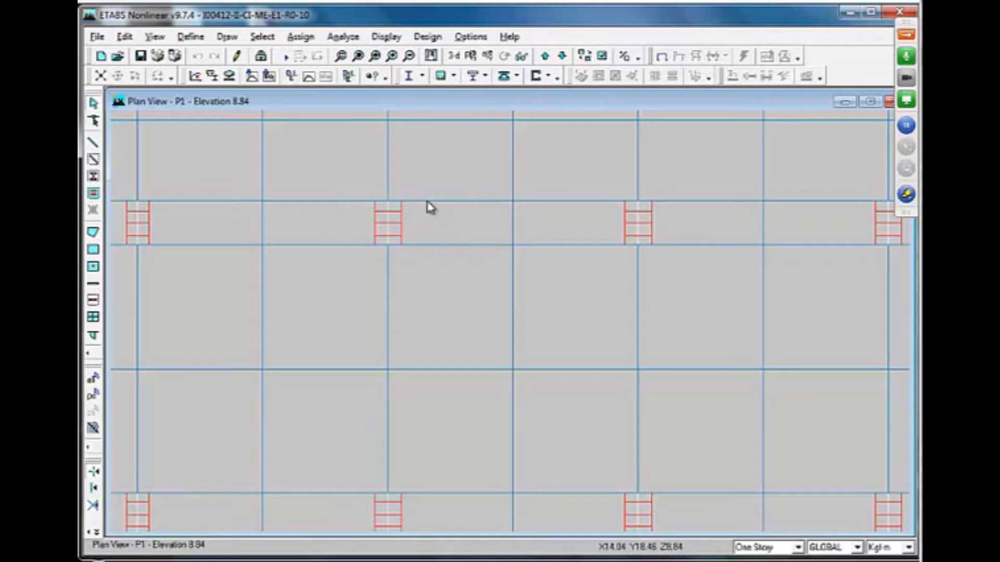
pyautogui.click(342, 54)
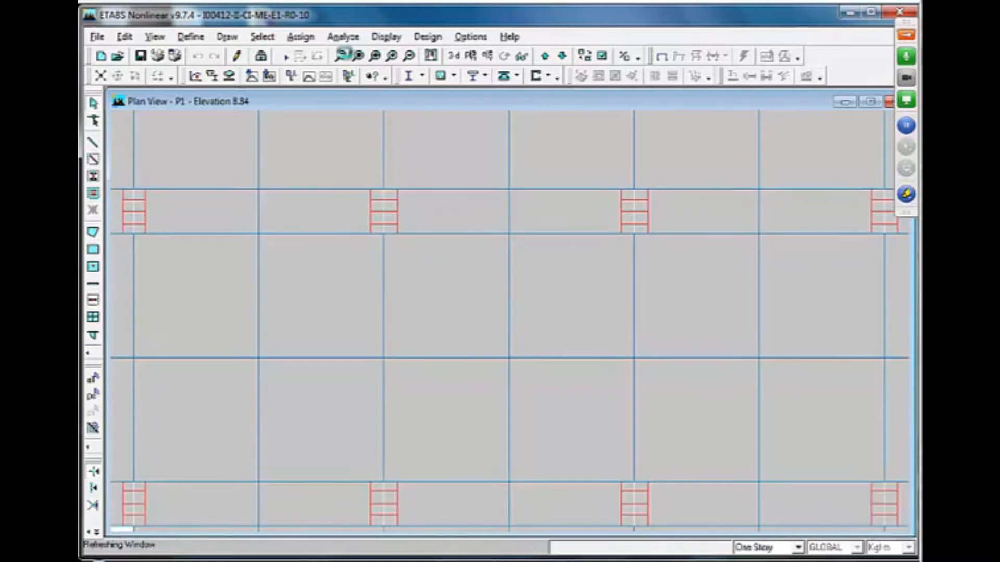
pyautogui.click(342, 55)
pyautogui.moveTo(458, 432); pyautogui.dragTo(573, 475)
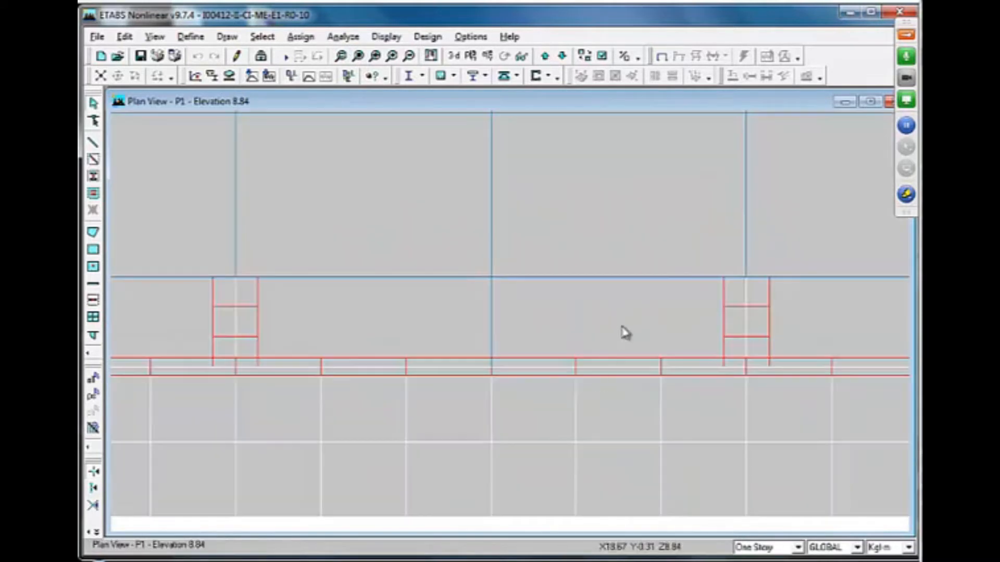
# - Go down story by story to the base plan, and compare the grid line G columns on the plans up to P4
pyautogui.click(561, 56)
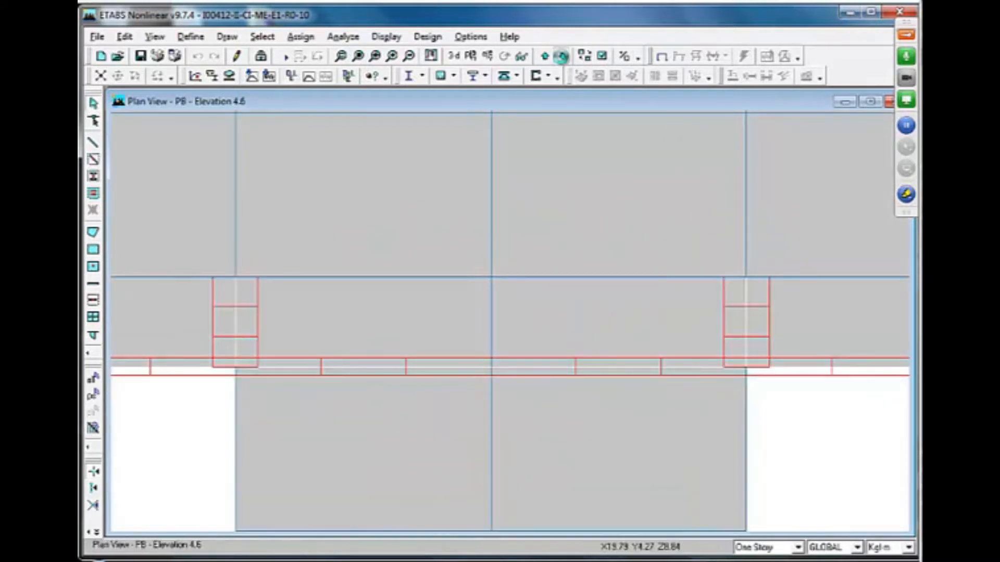
pyautogui.click(561, 55)
pyautogui.click(561, 55)
pyautogui.click(545, 55)
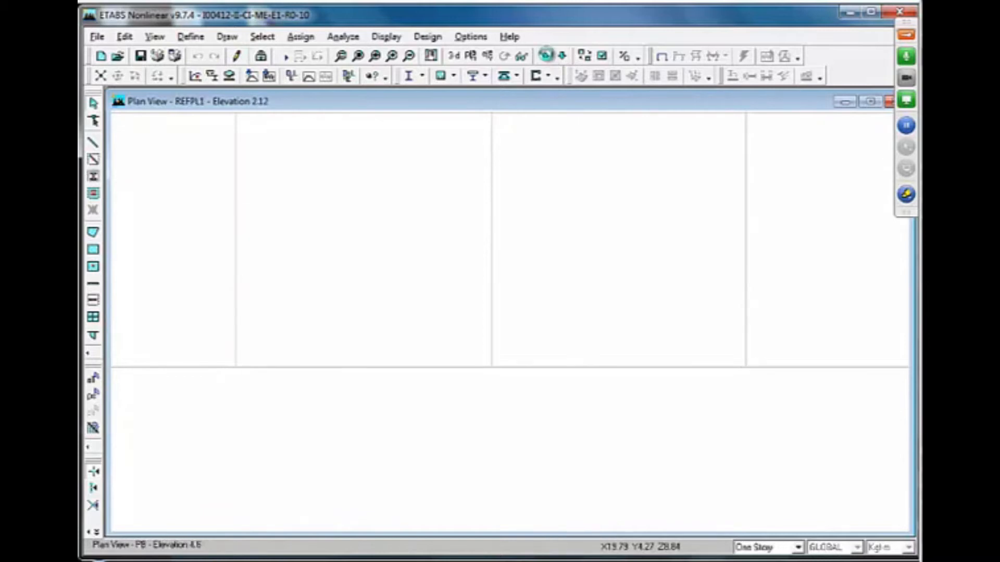
pyautogui.click(545, 55)
pyautogui.click(545, 55)
pyautogui.click(545, 55)
pyautogui.click(545, 55)
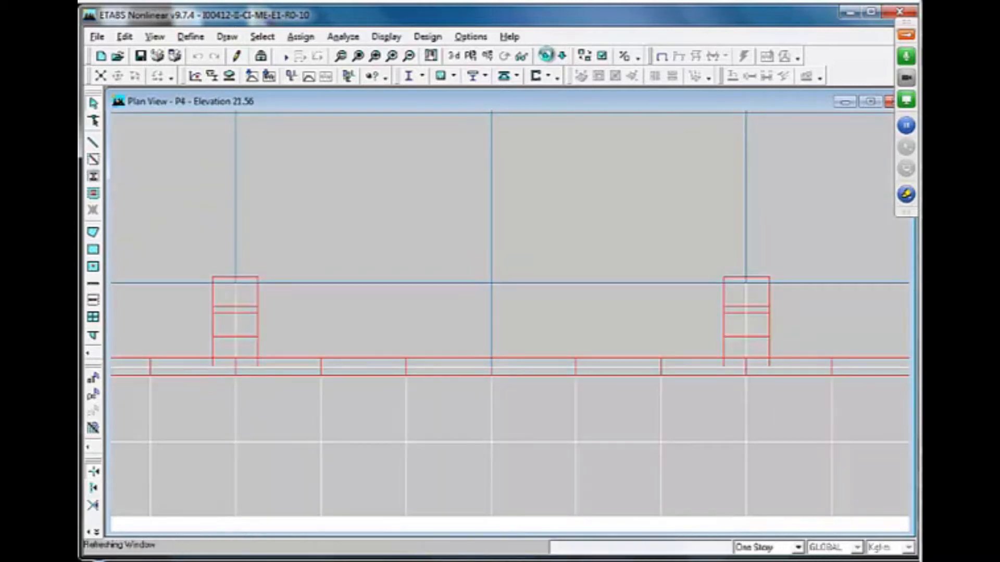
# - Go back to the P2 plan, and compare the grid line G columns on each story up to P7
pyautogui.click(561, 55)
pyautogui.click(561, 55)
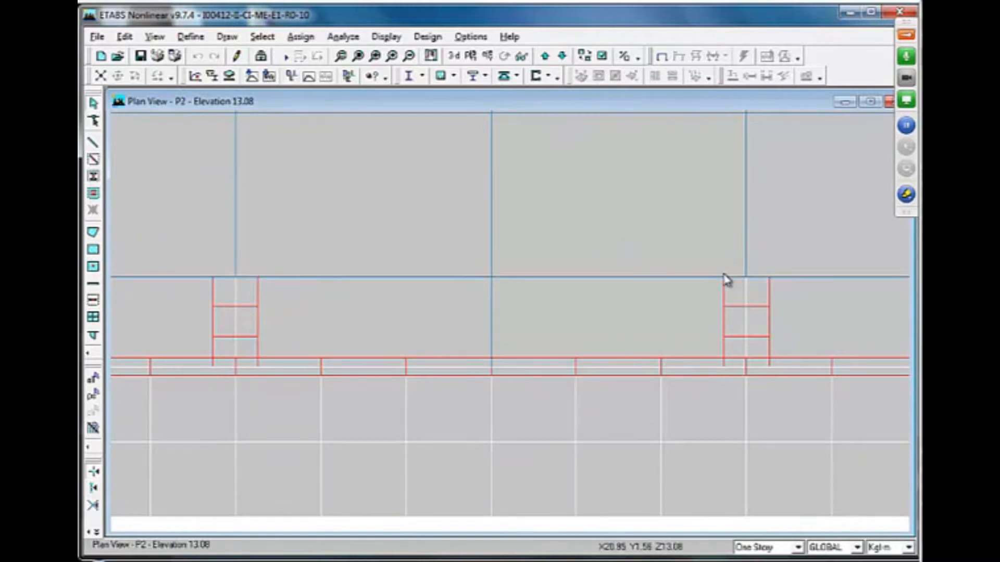
pyautogui.click(544, 55)
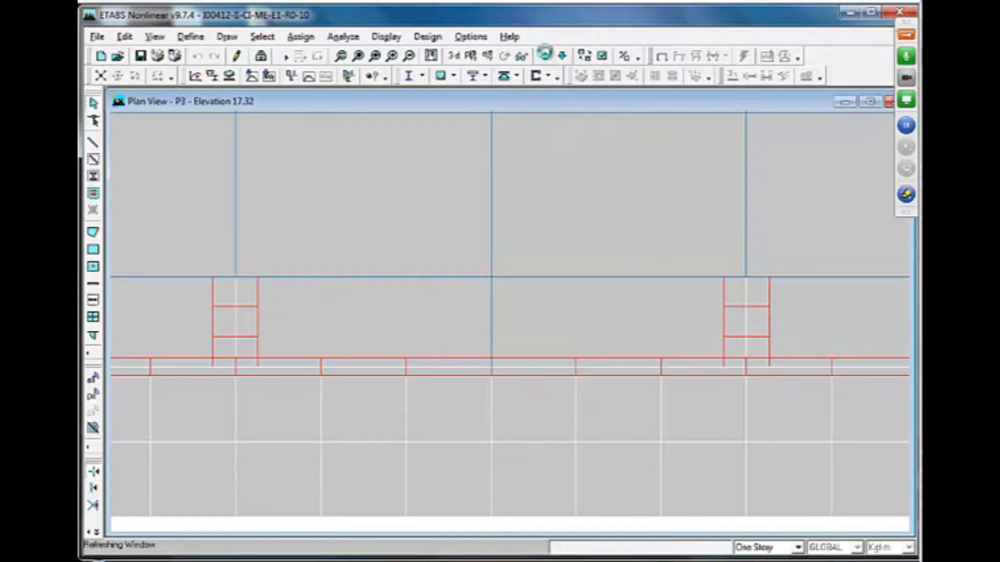
pyautogui.click(545, 55)
pyautogui.click(545, 55)
pyautogui.click(546, 55)
pyautogui.click(545, 55)
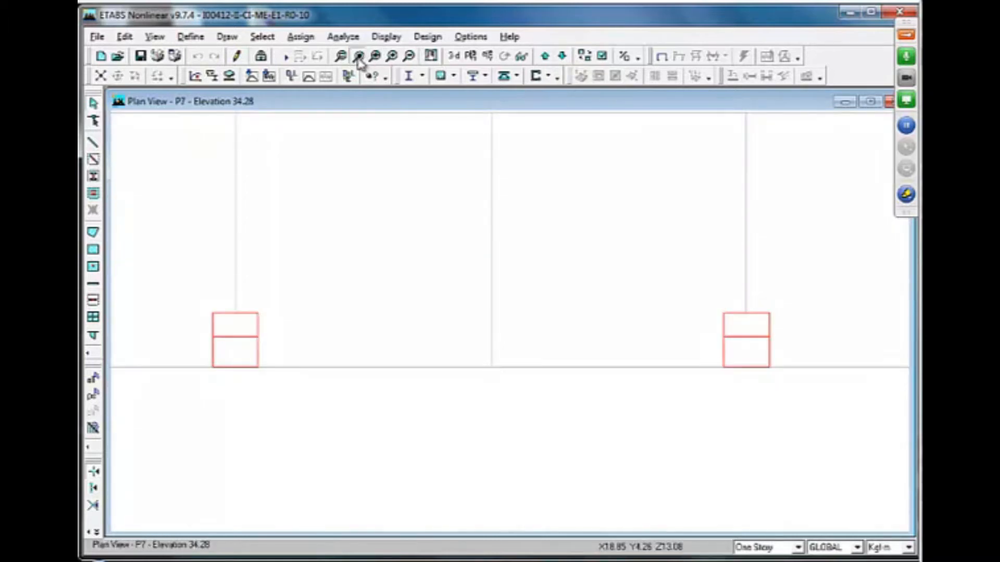
pyautogui.click(357, 58)
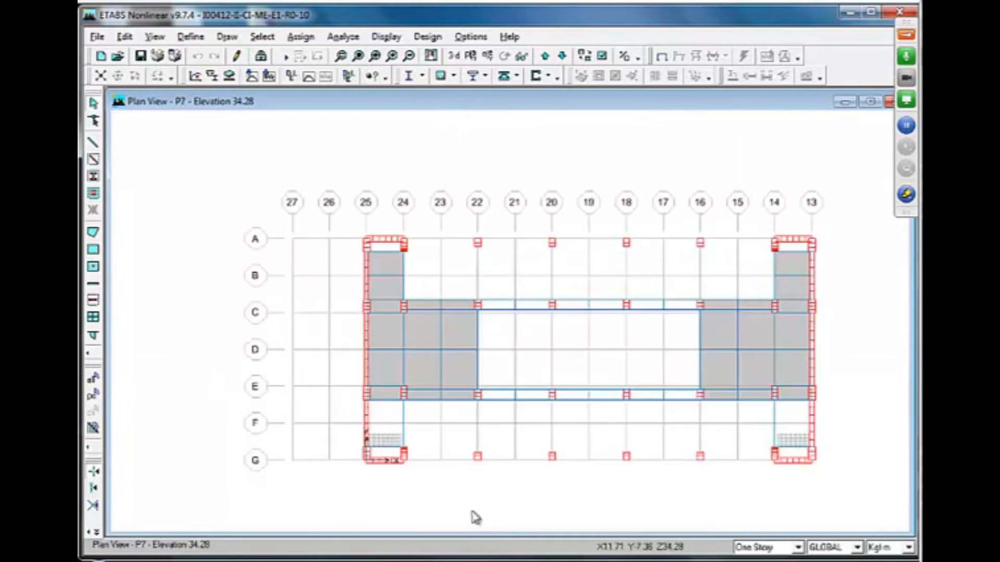
# - Display elevation 22 and examine the columns and beams of its lower stories
pyautogui.click(487, 56)
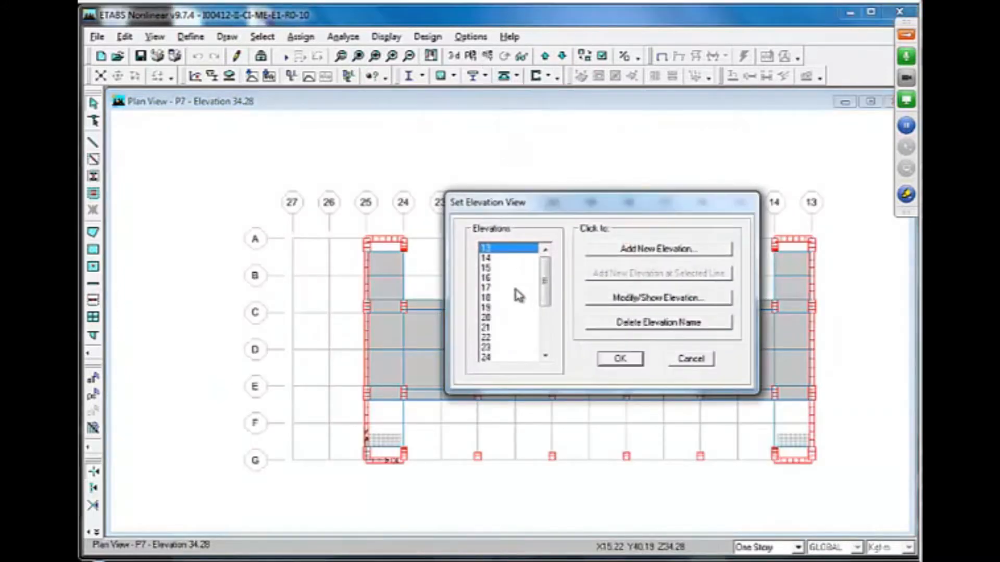
pyautogui.click(500, 337)
pyautogui.click(618, 358)
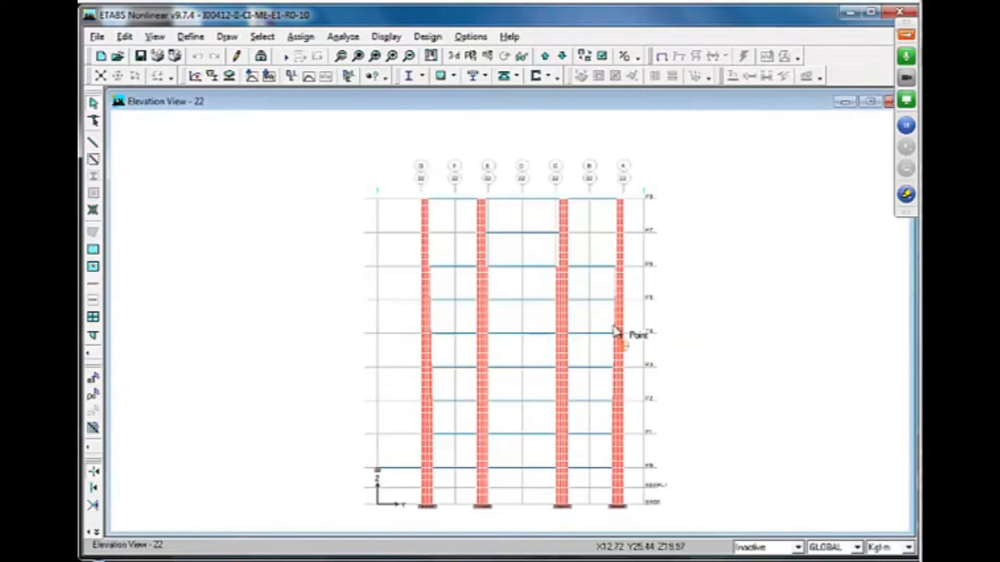
pyautogui.click(341, 56)
pyautogui.moveTo(408, 390); pyautogui.dragTo(648, 517)
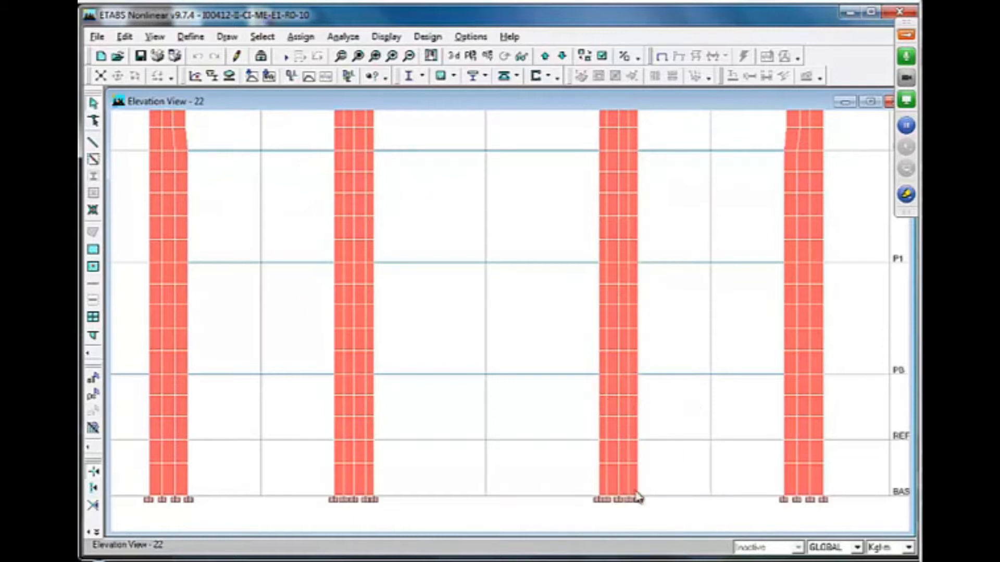
# - Turn on the Extrusion effect in elevation 22 and examine the beam and column depths near the base
pyautogui.click(630, 77)
pyautogui.click(372, 389)
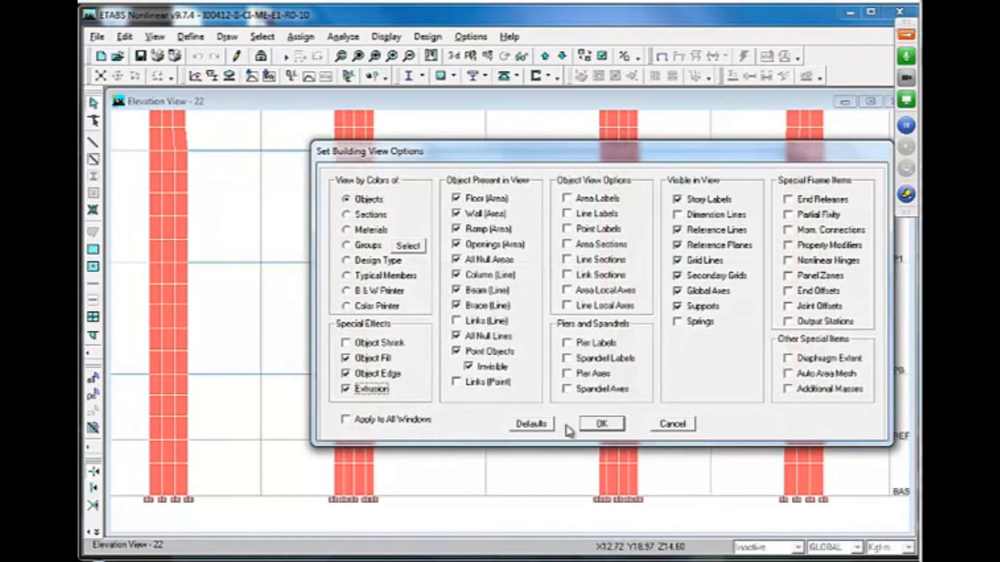
pyautogui.click(600, 428)
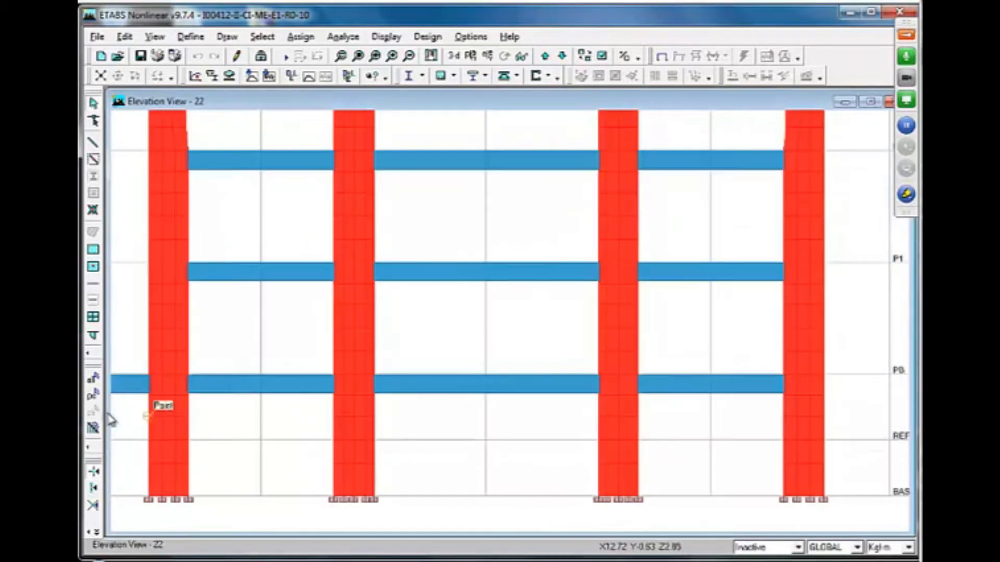
pyautogui.scroll(-1, 686, 478)
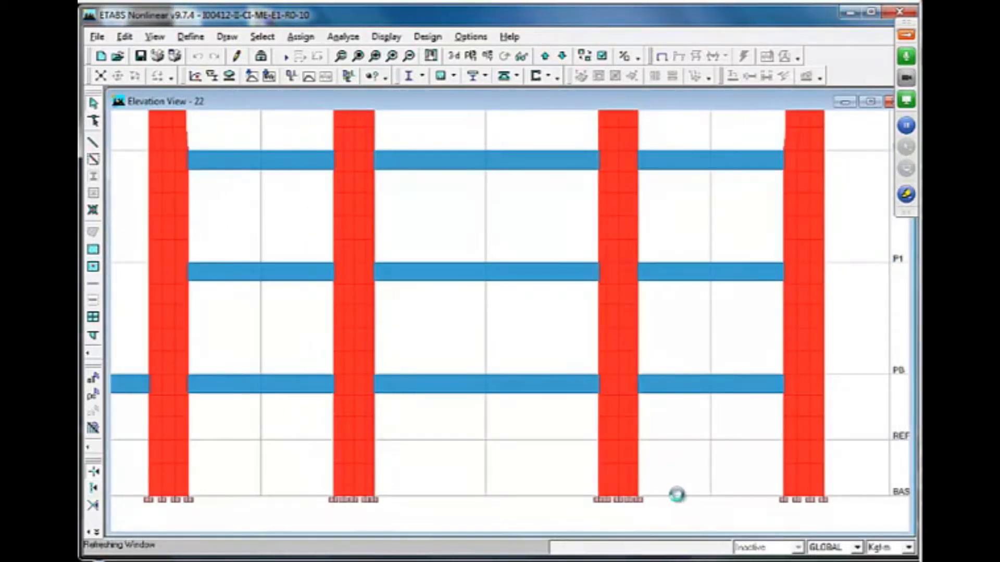
pyautogui.scroll(3, 677, 494)
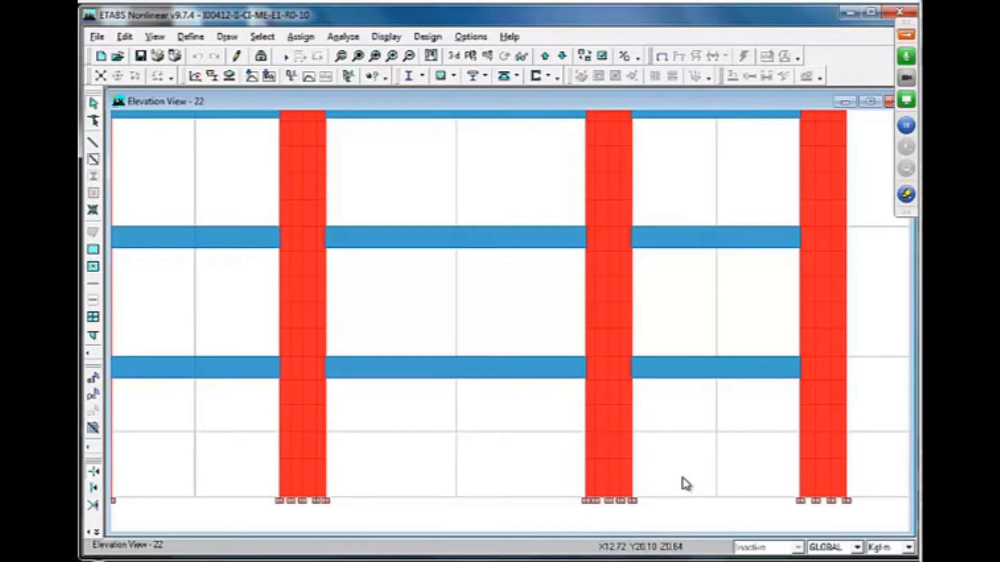
# - Step through the elevations from 22 to 25, and examine the lower stories of the wall frame in elevation 25
pyautogui.click(357, 56)
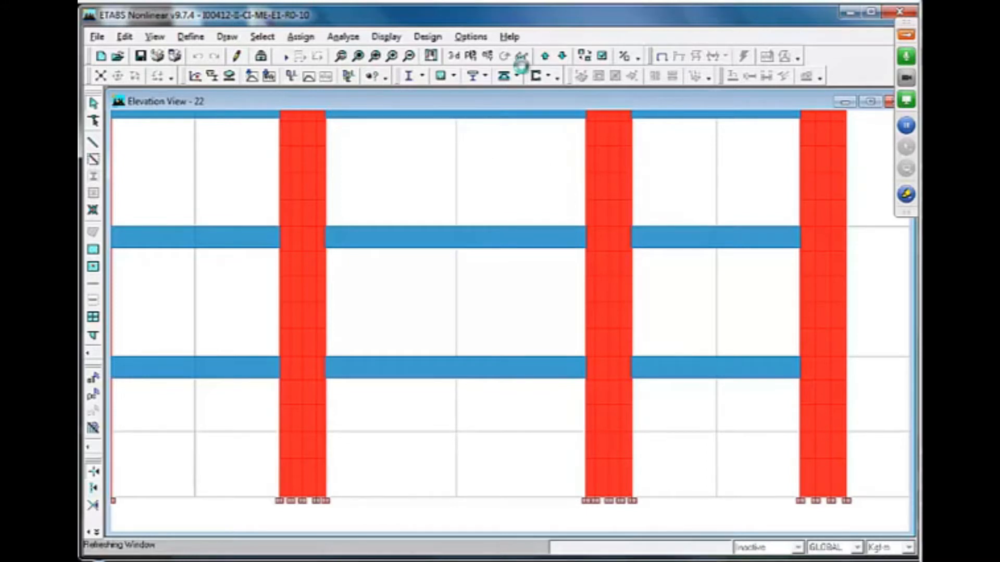
pyautogui.click(562, 56)
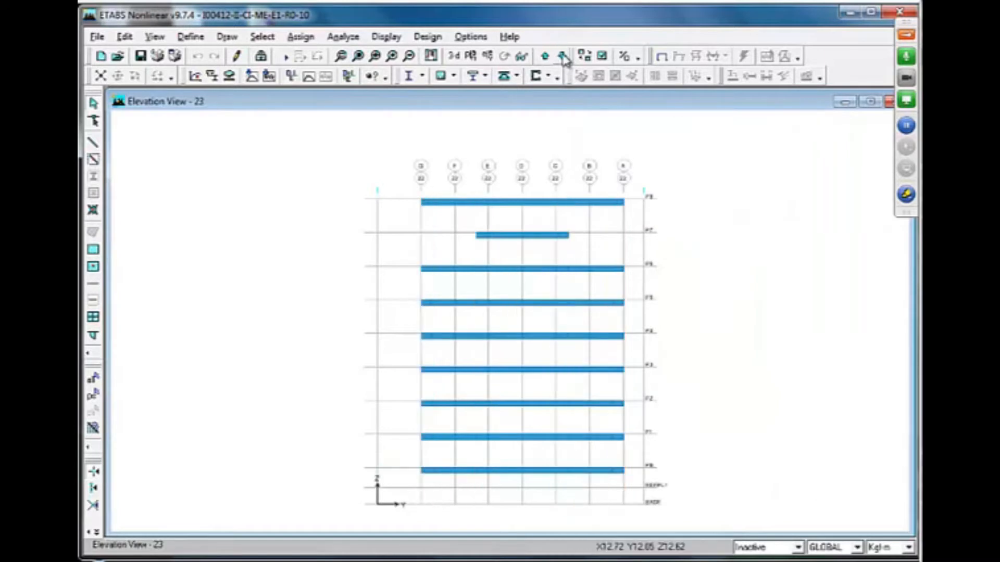
pyautogui.click(563, 57)
pyautogui.click(562, 56)
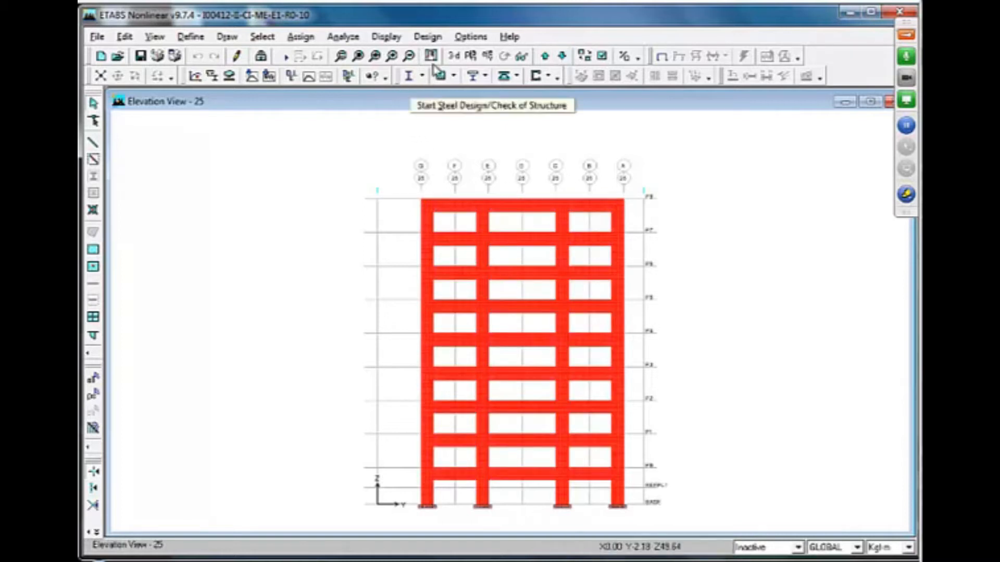
pyautogui.click(342, 59)
pyautogui.moveTo(401, 394); pyautogui.dragTo(632, 512)
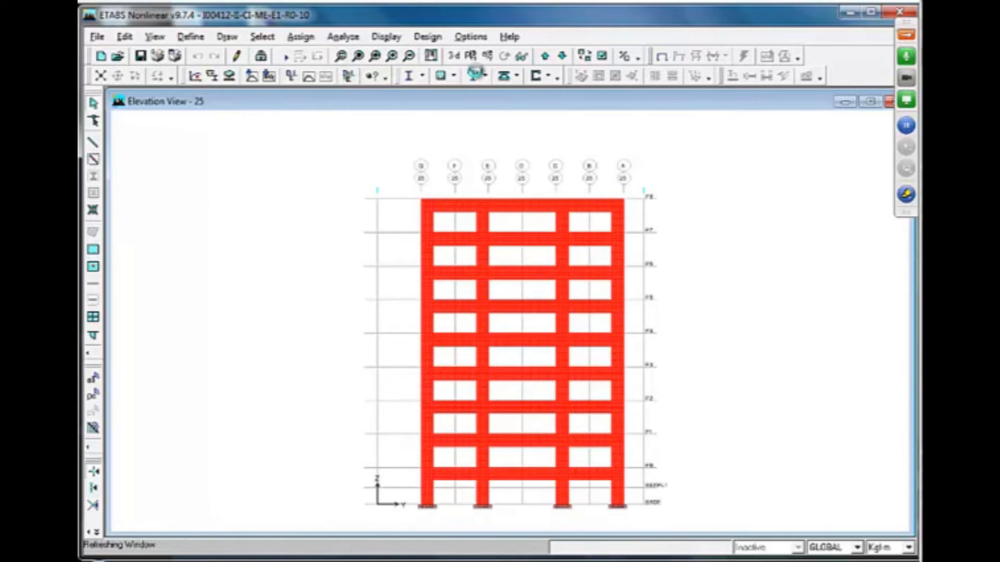
# - Display the P1 plan and examine its extruded beams, columns and perimeter frame together with the grid labels
pyautogui.click(474, 74)
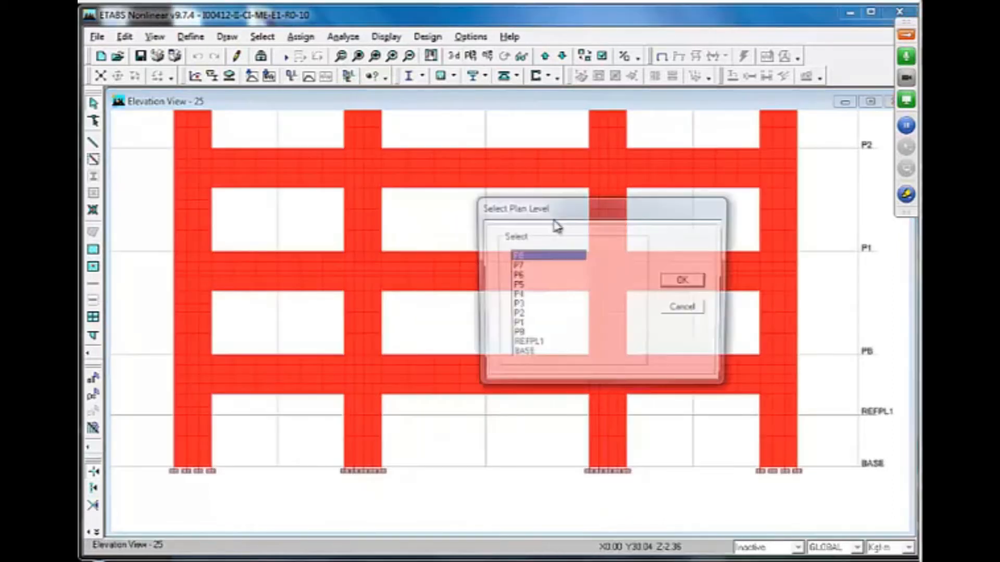
pyautogui.click(518, 324)
pyautogui.click(685, 281)
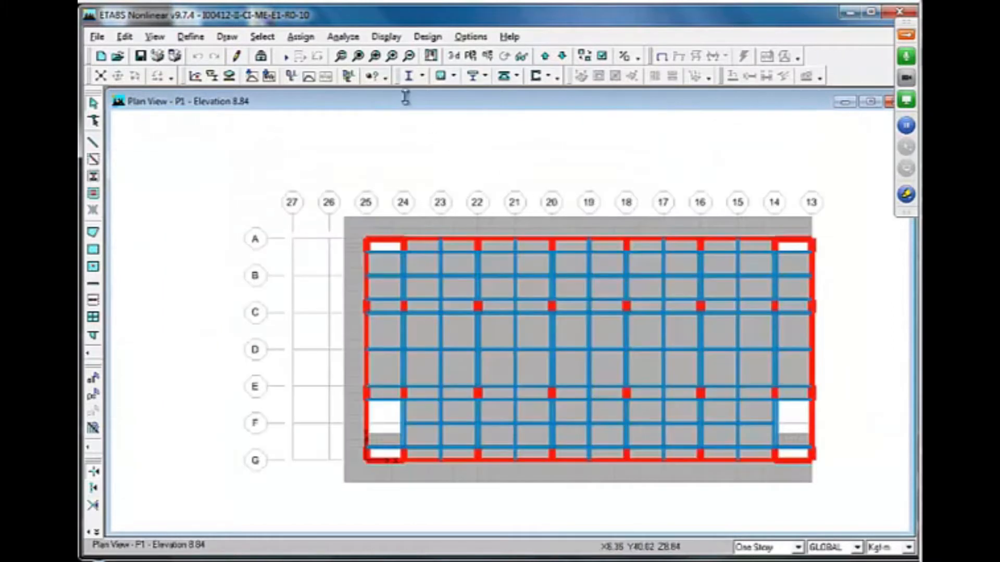
pyautogui.click(341, 55)
pyautogui.moveTo(330, 208); pyautogui.dragTo(831, 506)
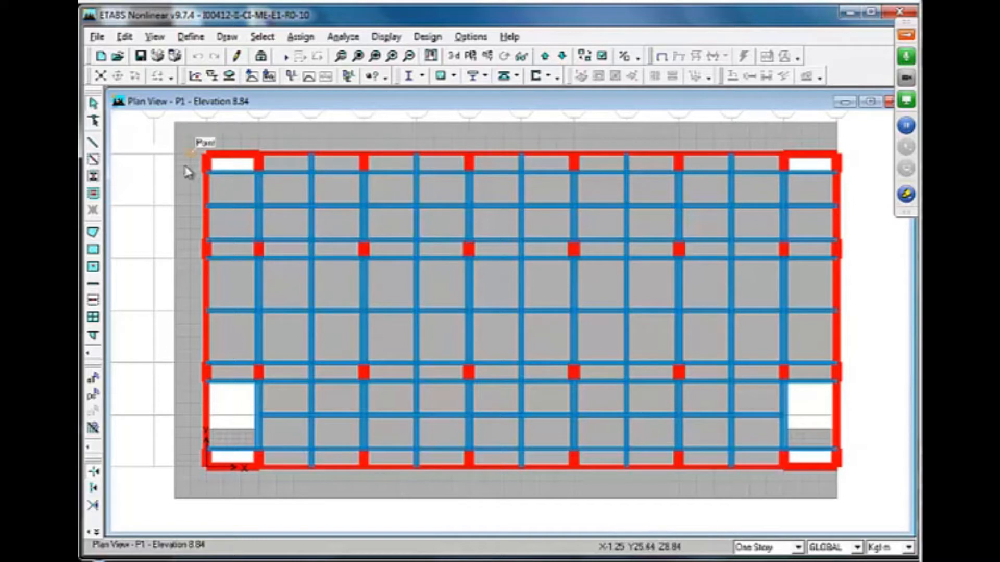
pyautogui.click(432, 56)
pyautogui.moveTo(381, 174); pyautogui.dragTo(415, 212)
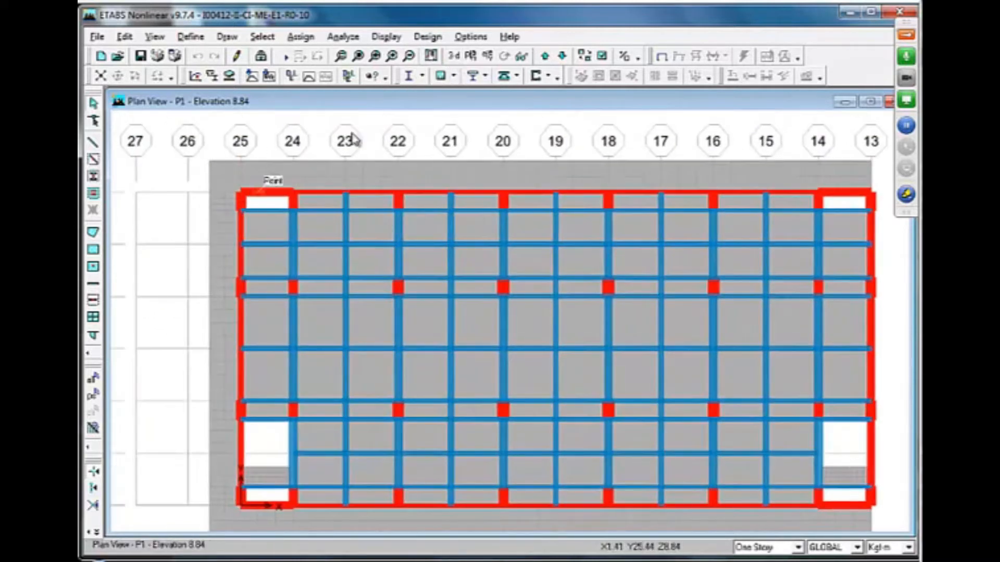
# - Display elevation 25 and examine the upper-story columns and beams near grids G to E
pyautogui.click(487, 55)
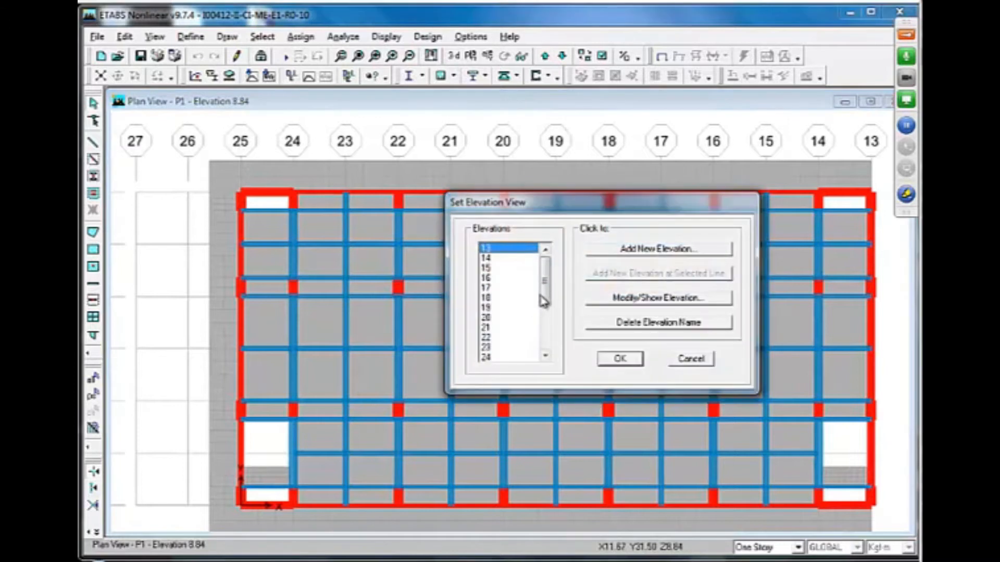
pyautogui.moveTo(544, 276); pyautogui.dragTo(545, 319)
pyautogui.click(490, 298)
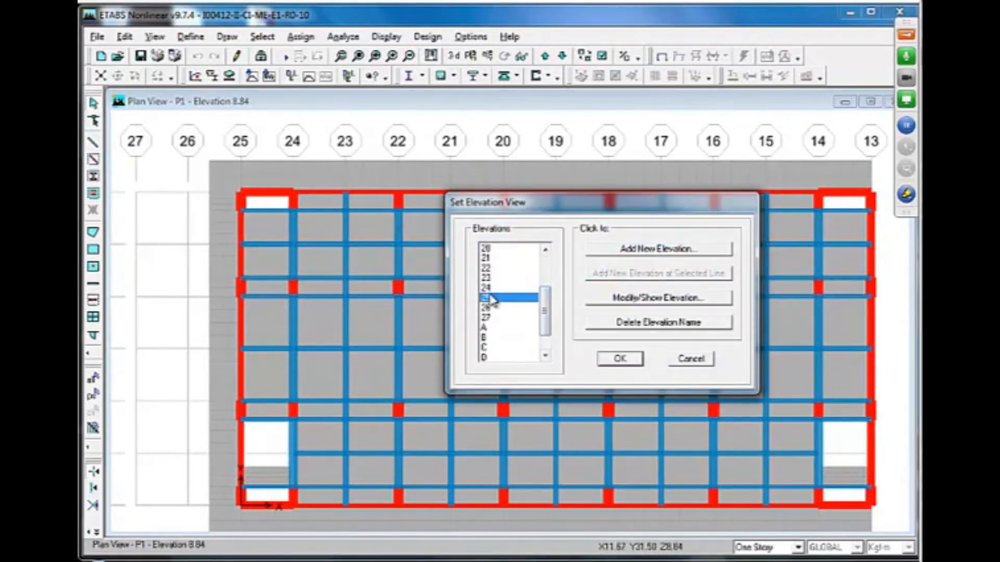
pyautogui.click(620, 360)
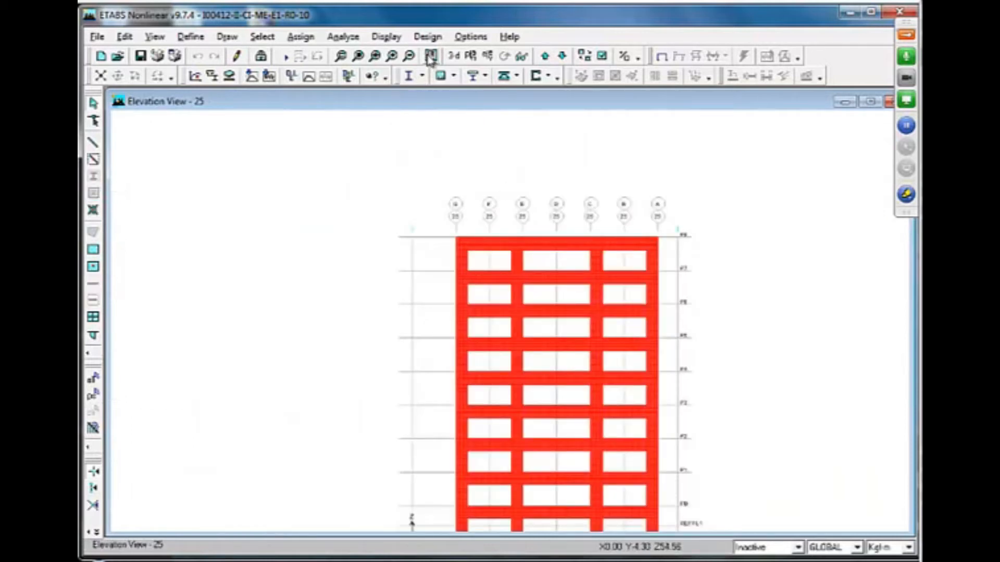
pyautogui.click(430, 55)
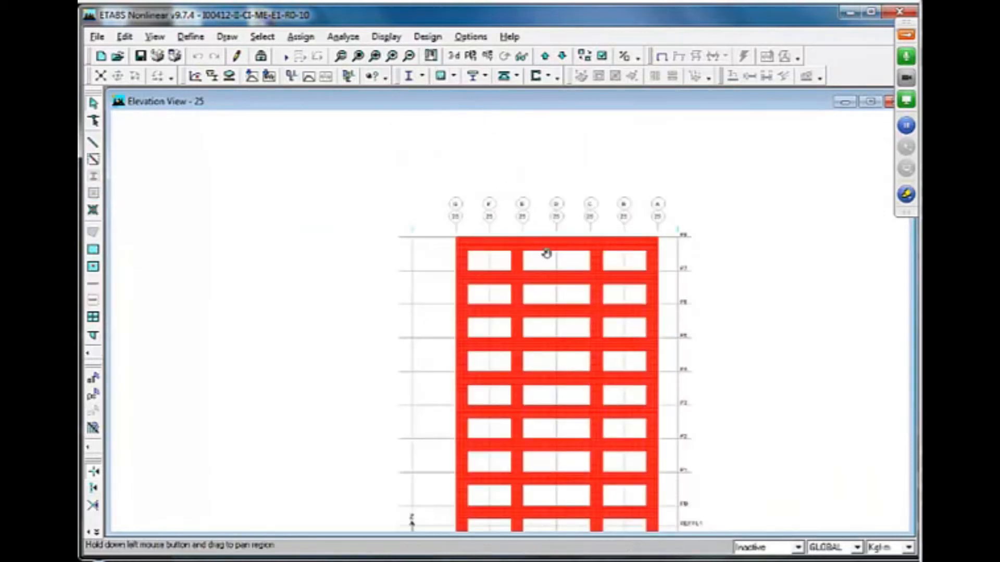
pyautogui.moveTo(546, 254); pyautogui.dragTo(516, 189)
pyautogui.click(340, 56)
pyautogui.moveTo(415, 218); pyautogui.dragTo(523, 297)
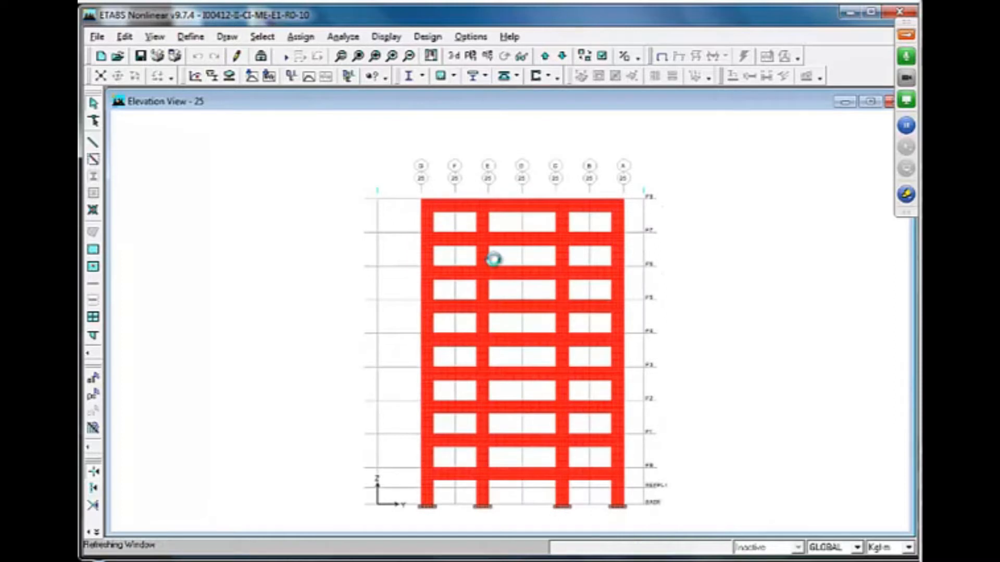
# - Turn off the Extrusion effect and show the spandrel labels in elevation 25
pyautogui.click(601, 56)
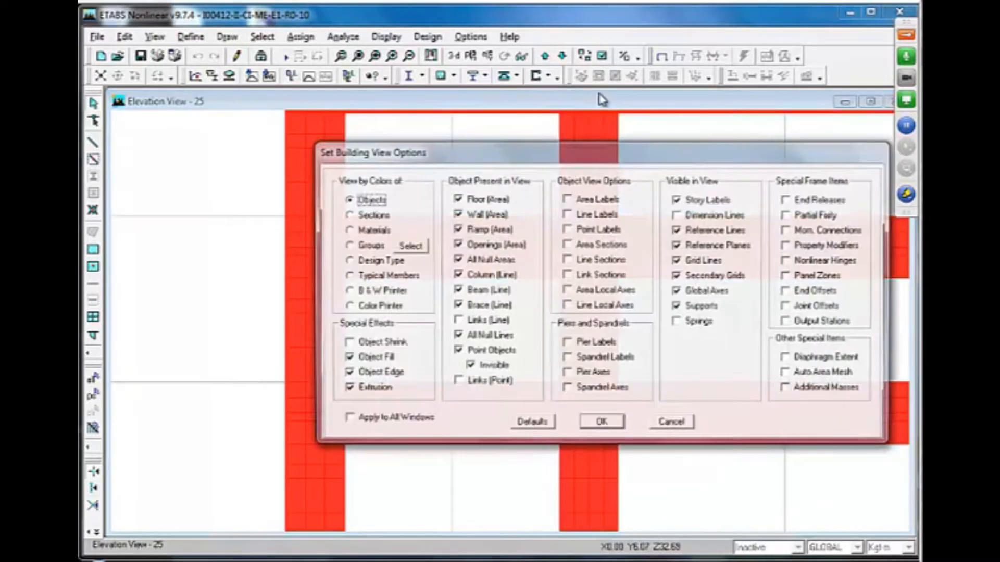
pyautogui.click(600, 424)
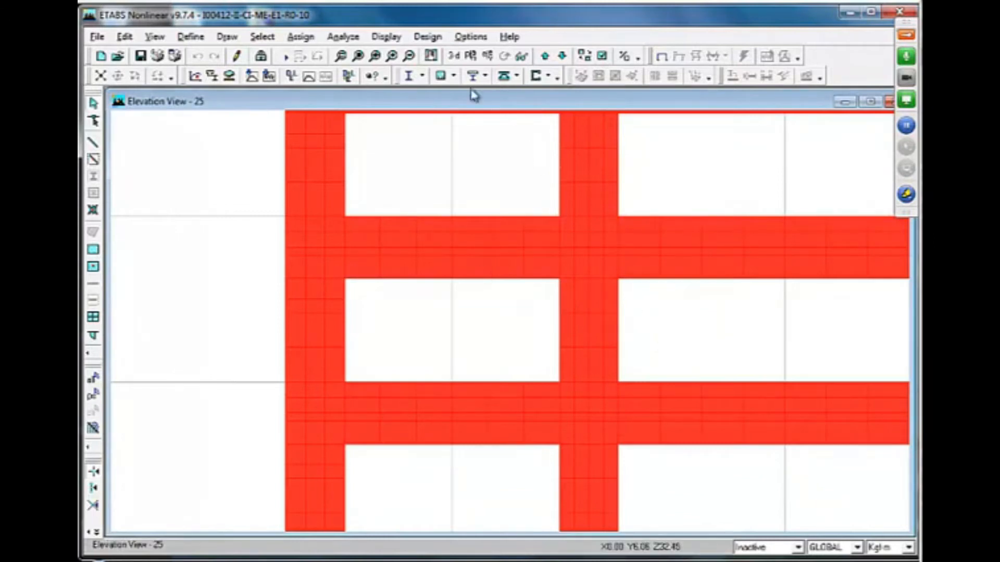
pyautogui.click(601, 55)
pyautogui.click(358, 386)
pyautogui.click(600, 423)
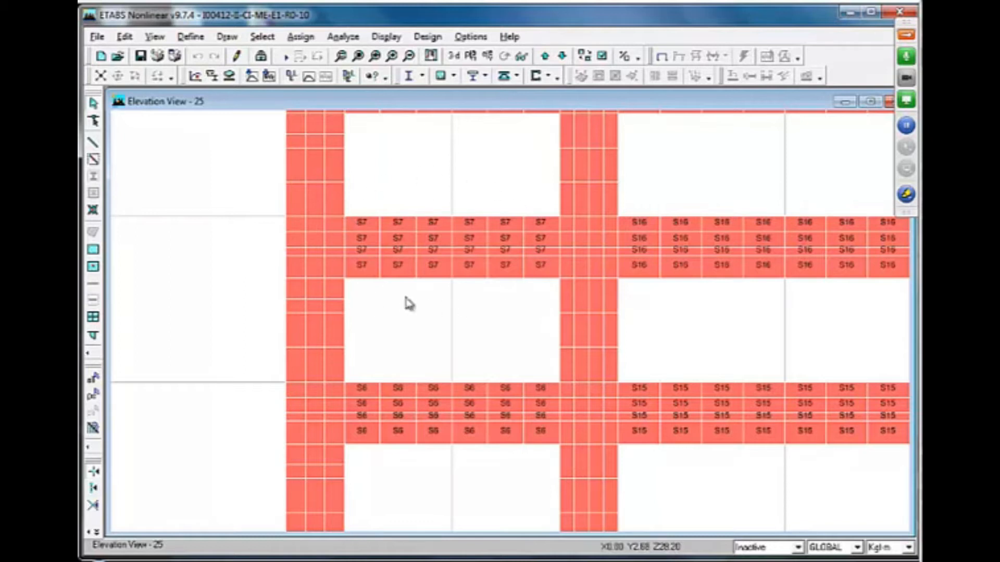
# - Turn off the spandrel labels in elevation 25
pyautogui.click(386, 37)
pyautogui.click(390, 56)
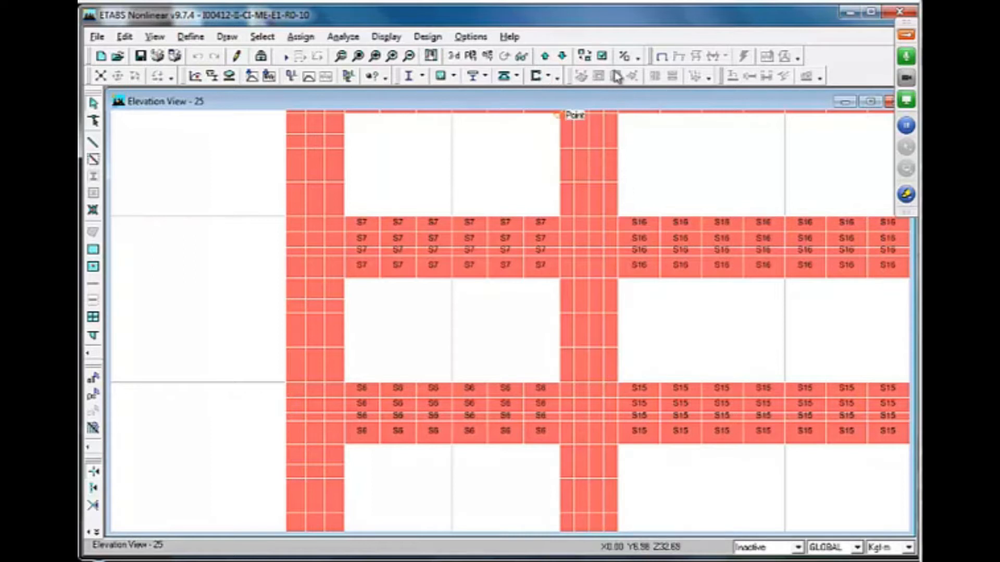
pyautogui.hotkey('ctrl', 'w')
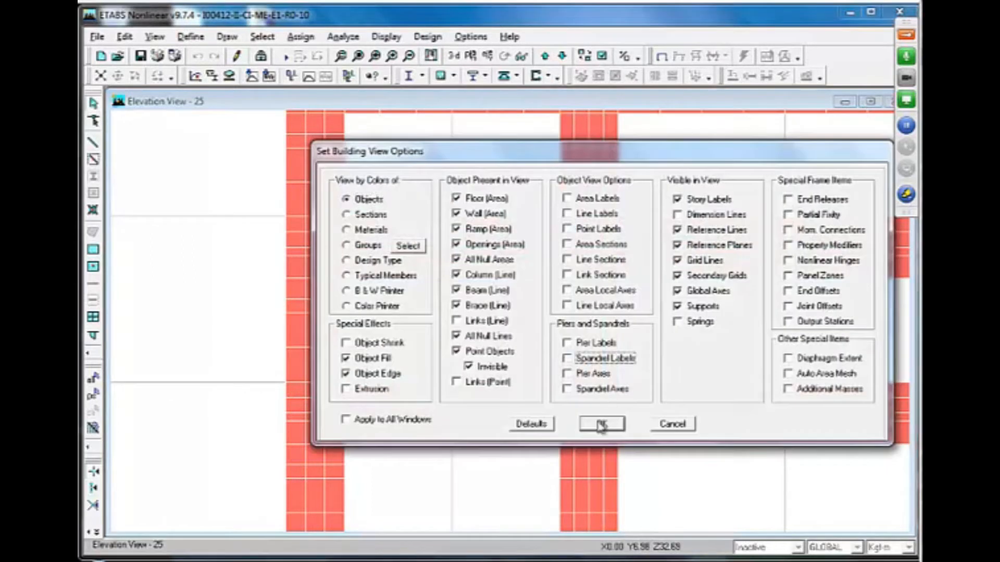
pyautogui.click(601, 423)
# - In the 3-D view, select story level P3 and show only the selected objects
pyautogui.click(454, 56)
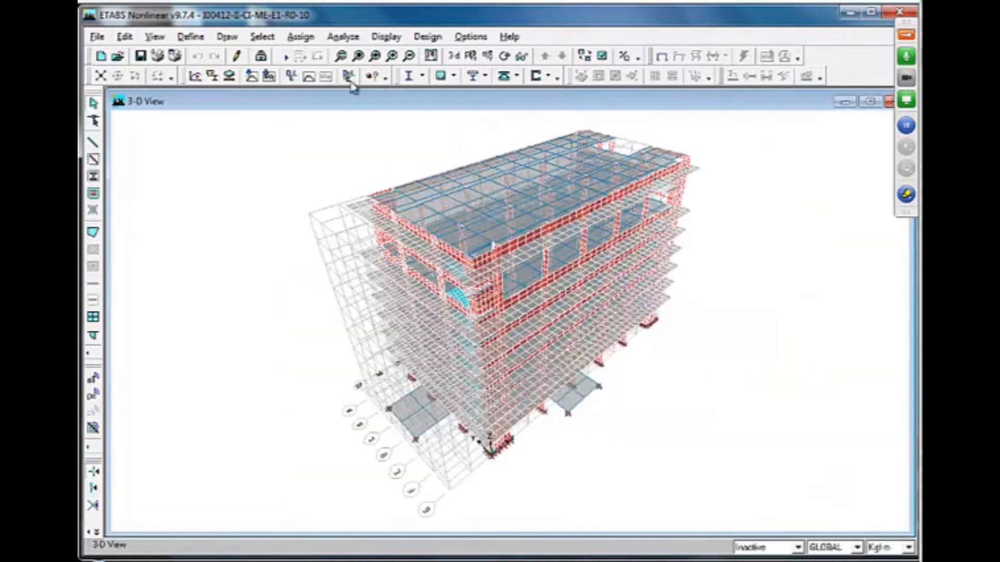
pyautogui.click(262, 37)
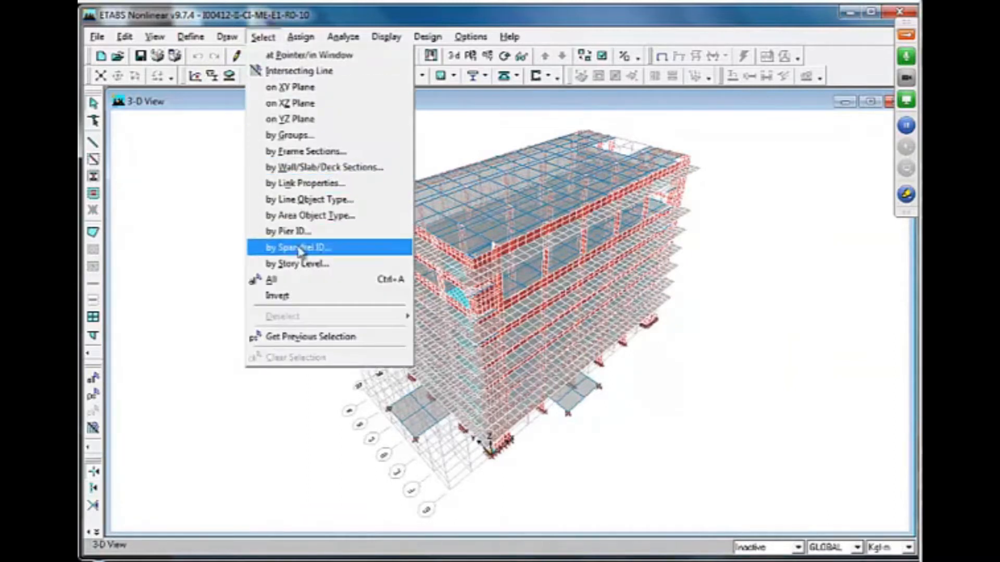
pyautogui.click(297, 264)
pyautogui.click(537, 306)
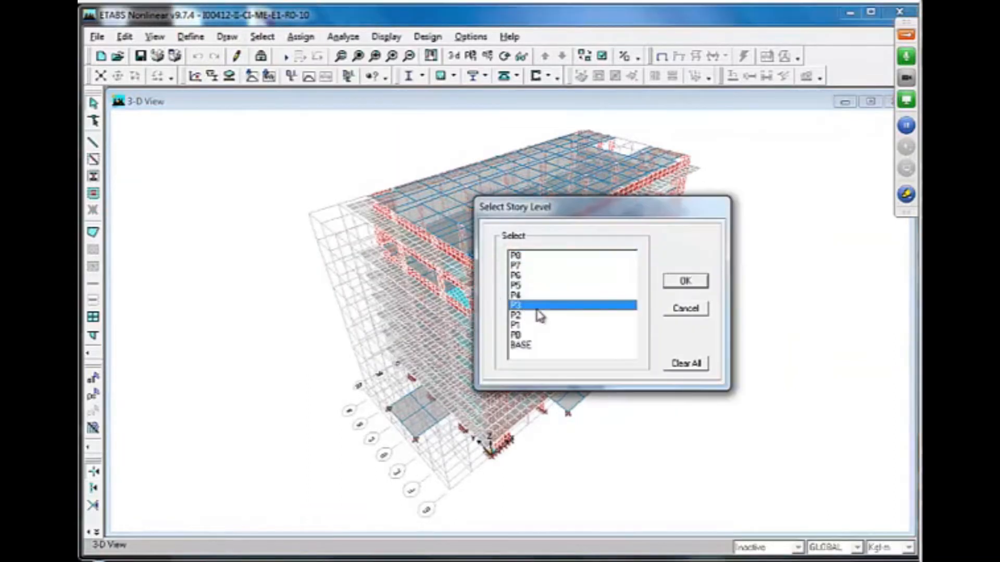
pyautogui.click(684, 283)
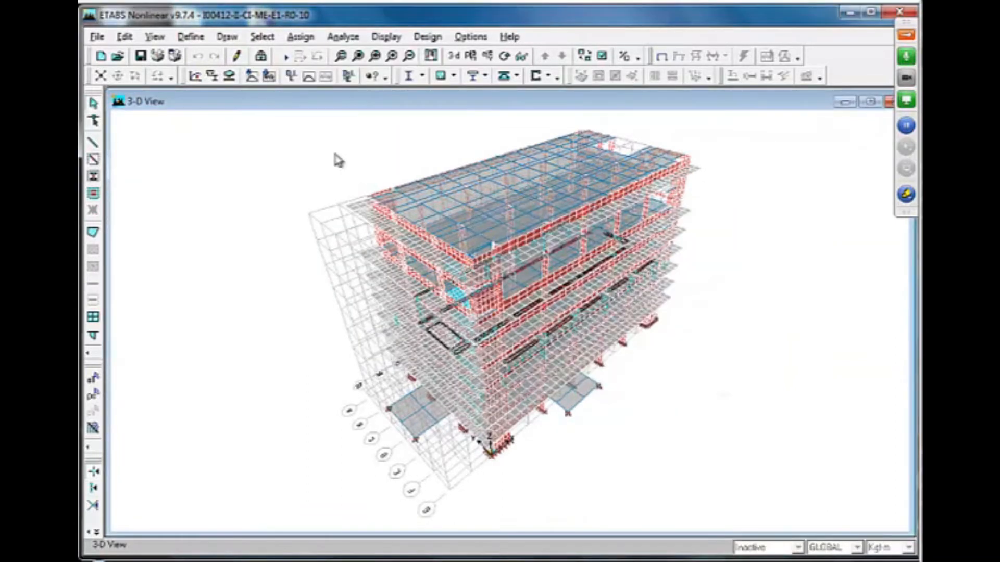
pyautogui.click(154, 36)
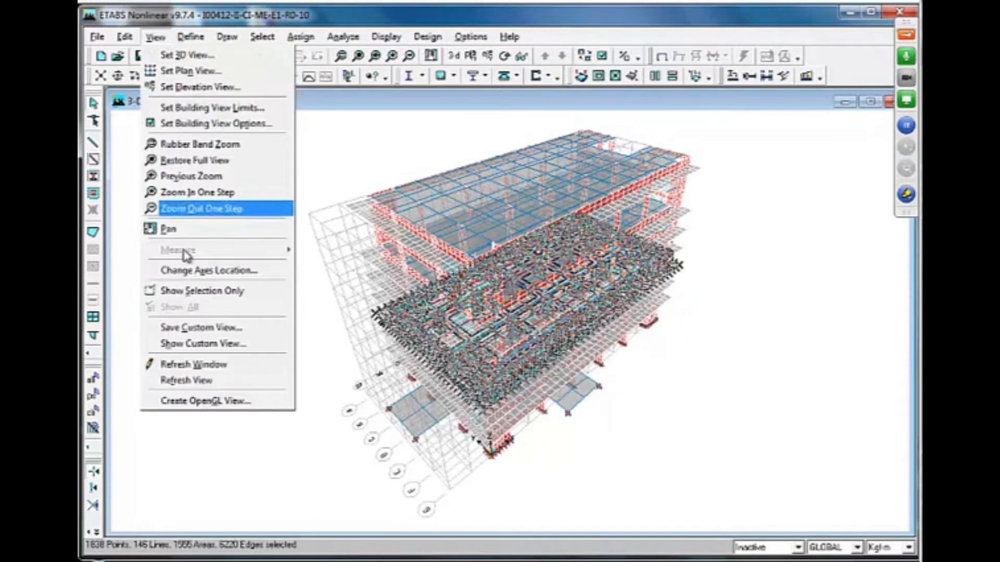
pyautogui.click(188, 288)
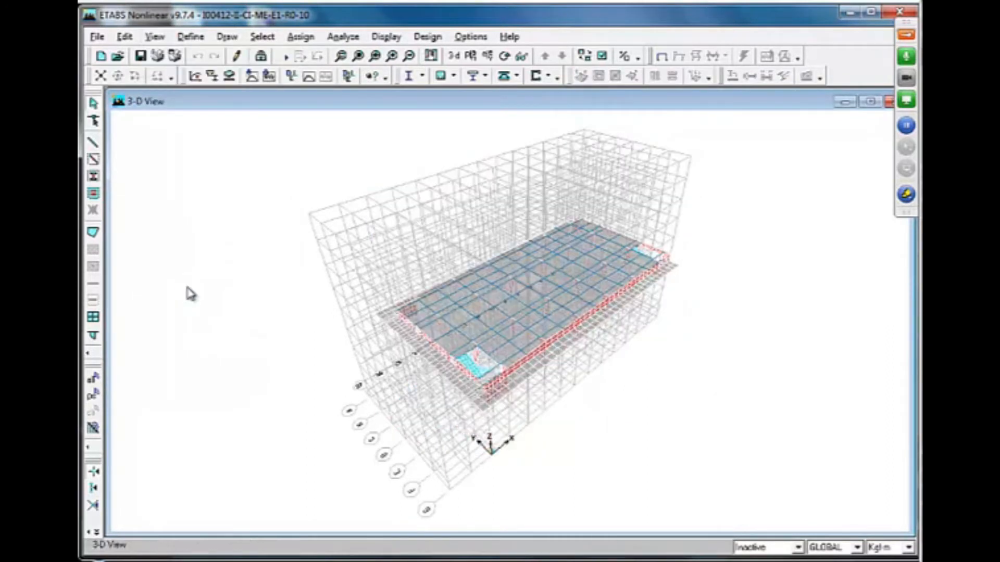
# - Examine the stair opening, sloped slabs, corner walls and perimeter beams of the isolated P3 story
pyautogui.click(341, 56)
pyautogui.moveTo(473, 353); pyautogui.dragTo(537, 417)
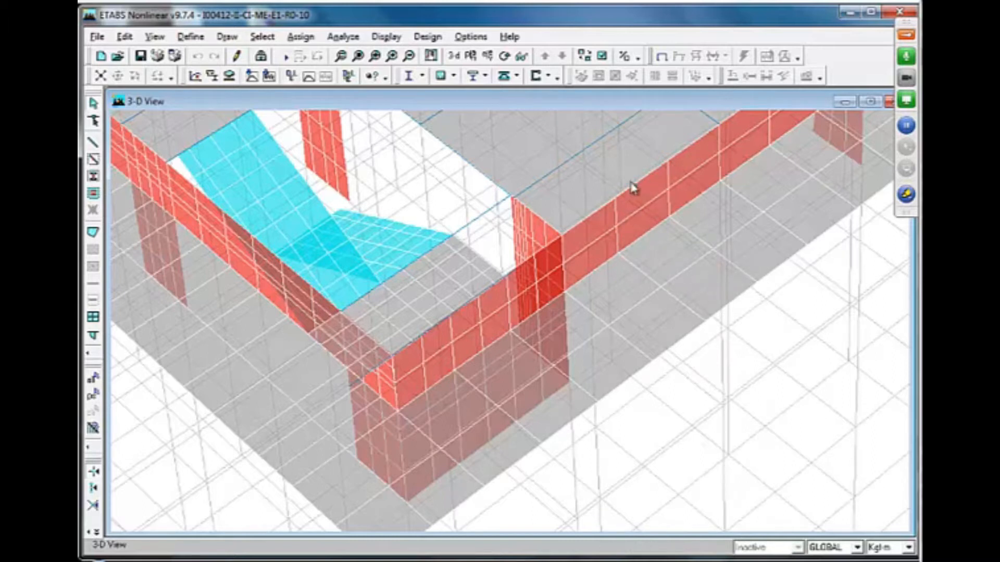
pyautogui.click(430, 56)
pyautogui.moveTo(430, 187); pyautogui.dragTo(625, 275)
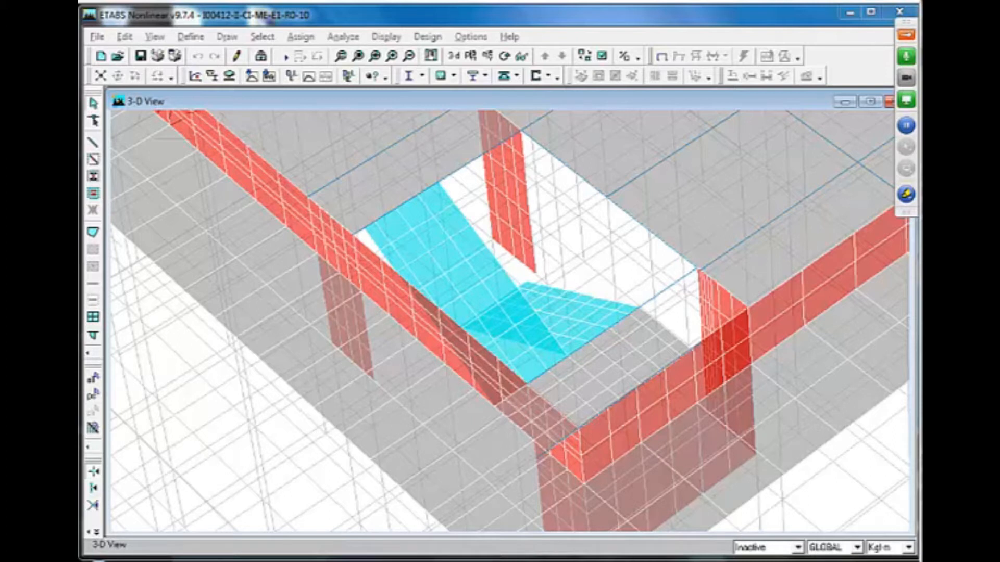
# - Switch to Windows Explorer and open the Proyectos INESA folder inside the user's INESA folder
pyautogui.click(266, 560)
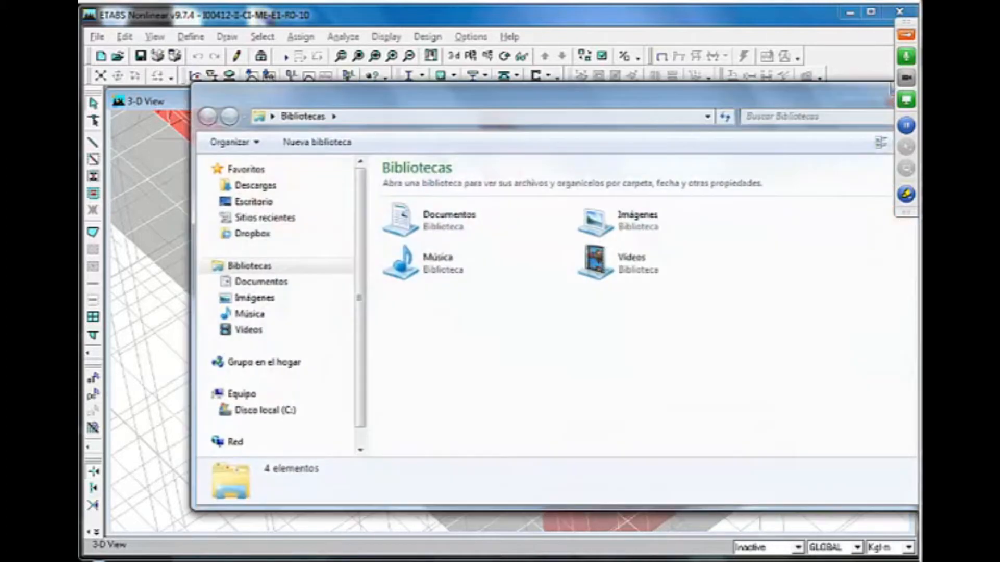
pyautogui.click(255, 202)
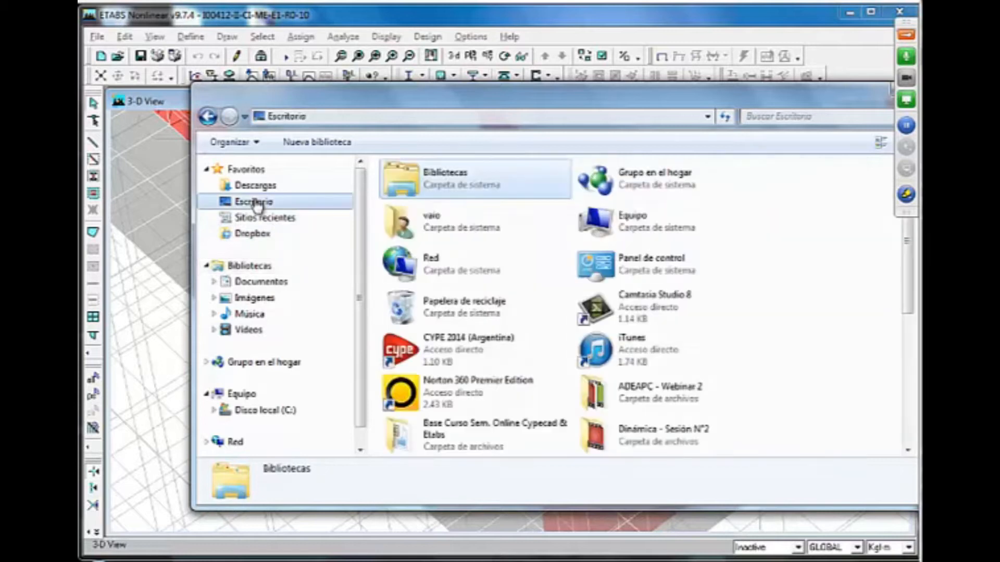
pyautogui.doubleClick(437, 224)
pyautogui.moveTo(465, 103); pyautogui.dragTo(362, 103)
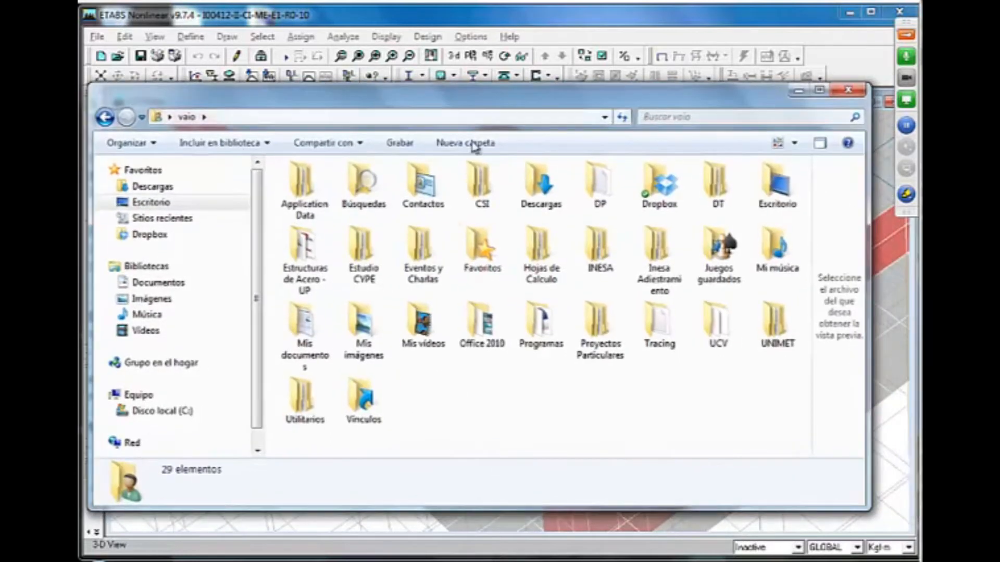
pyautogui.doubleClick(599, 247)
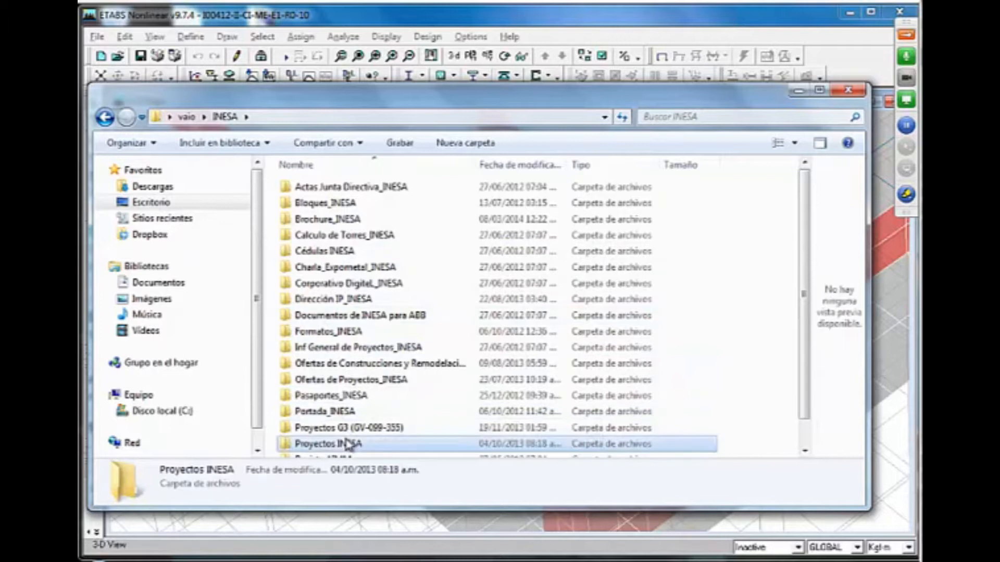
pyautogui.doubleClick(346, 443)
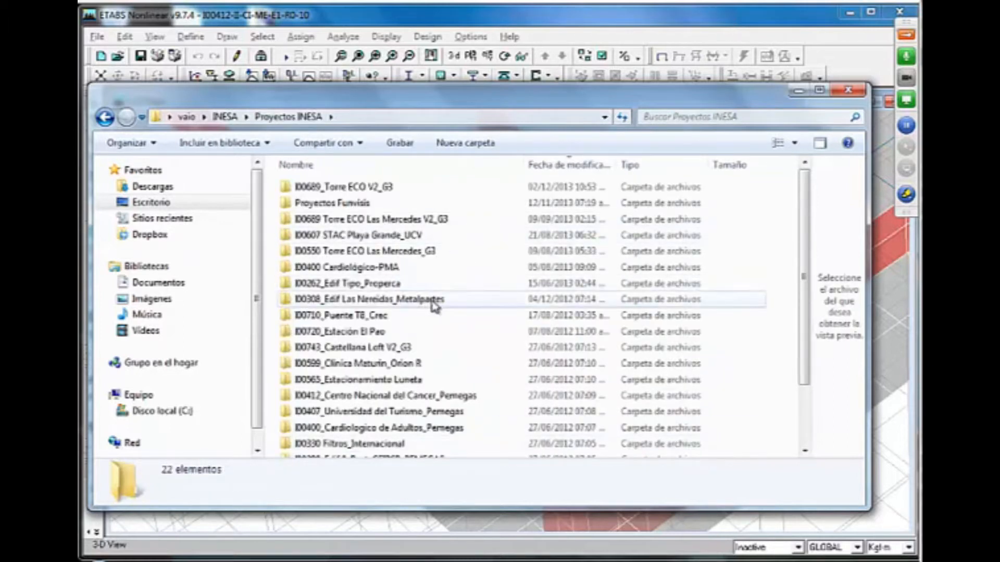
# - Open drawing SA6-E-100-PC-INE-PL-140709-R1 from I00412_Centro Nacional del Cancer_Pemegas, I00412 Planos de Diseño, I00412 Plantas, EDF 01
pyautogui.doubleClick(449, 395)
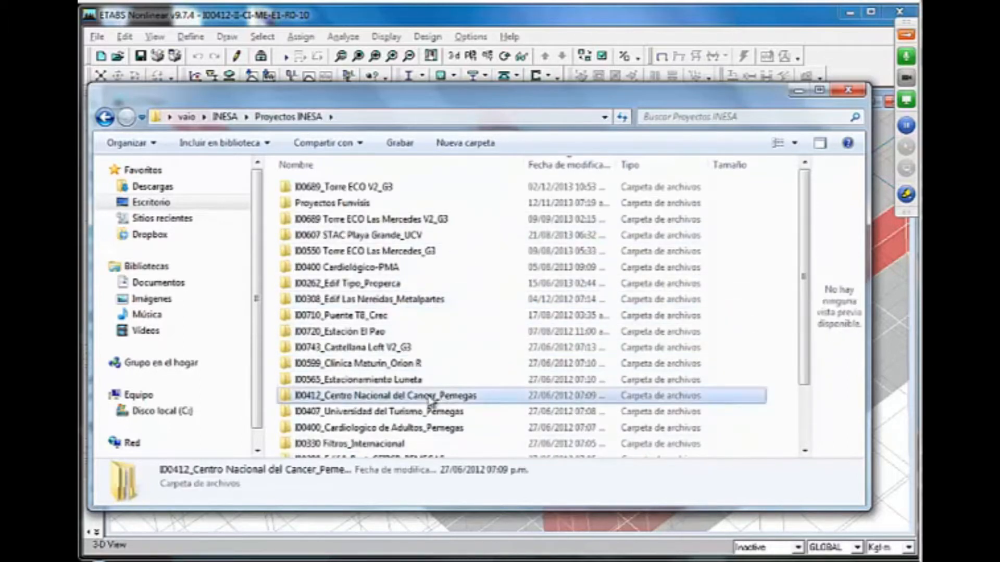
pyautogui.doubleClick(359, 316)
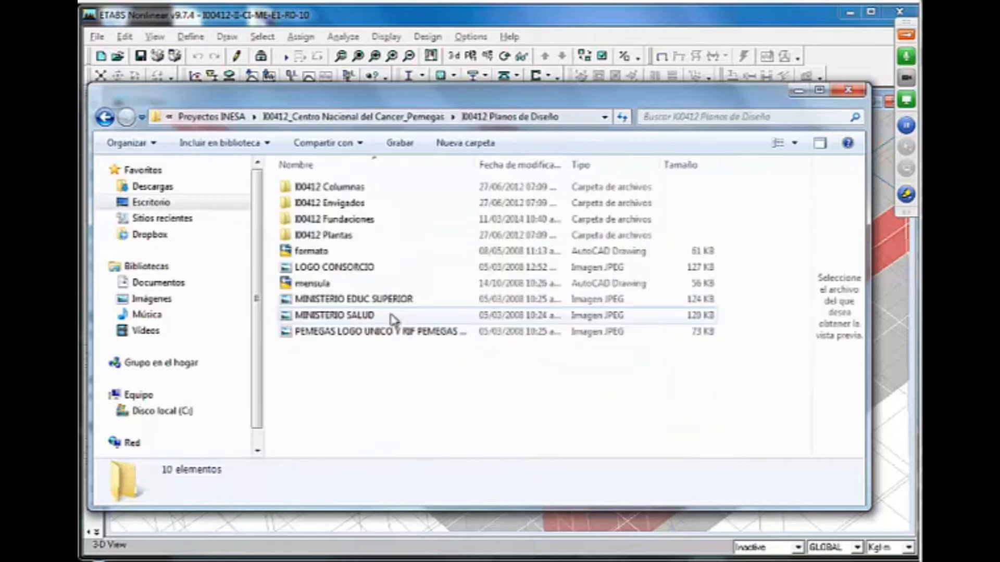
pyautogui.doubleClick(333, 234)
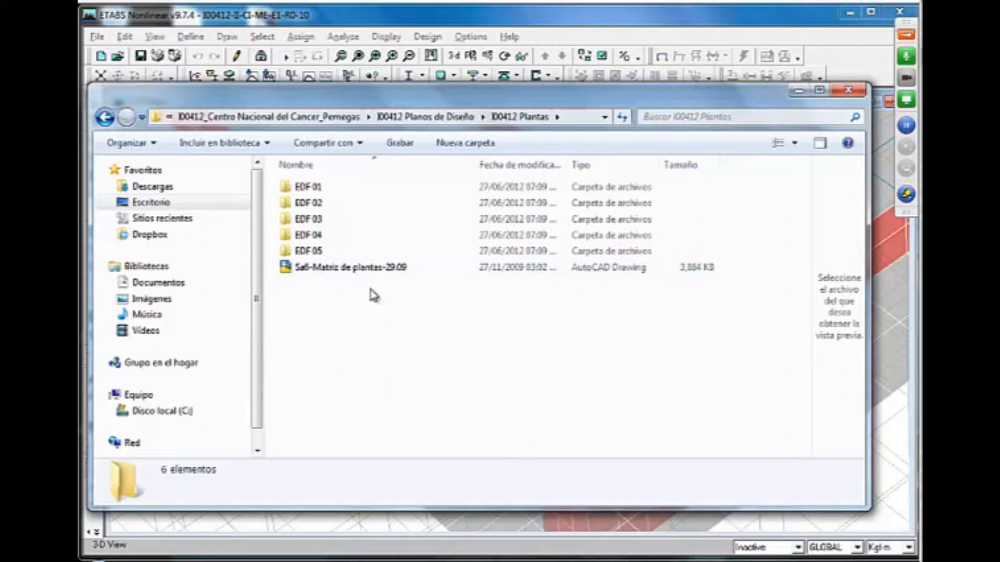
pyautogui.doubleClick(311, 187)
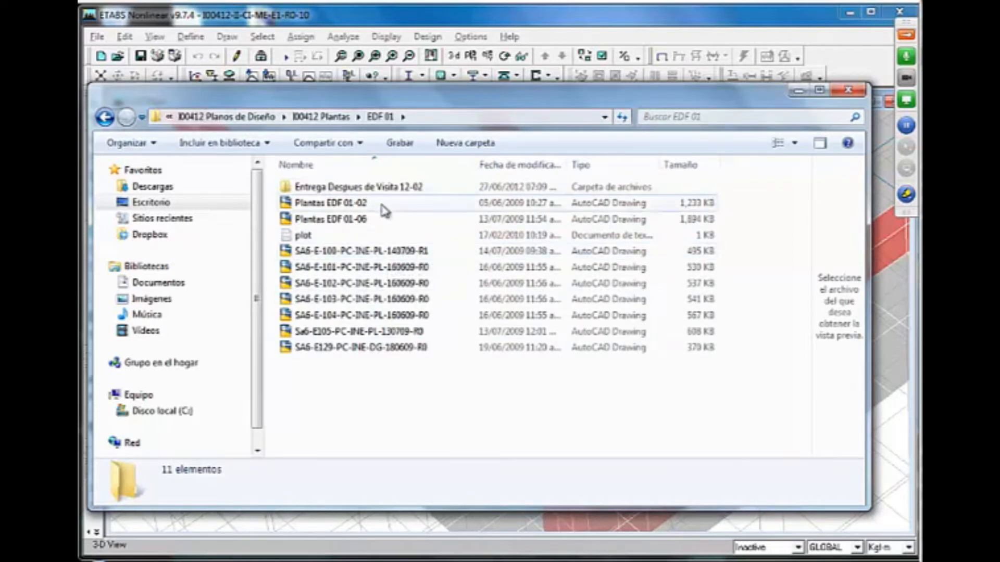
pyautogui.click(380, 252)
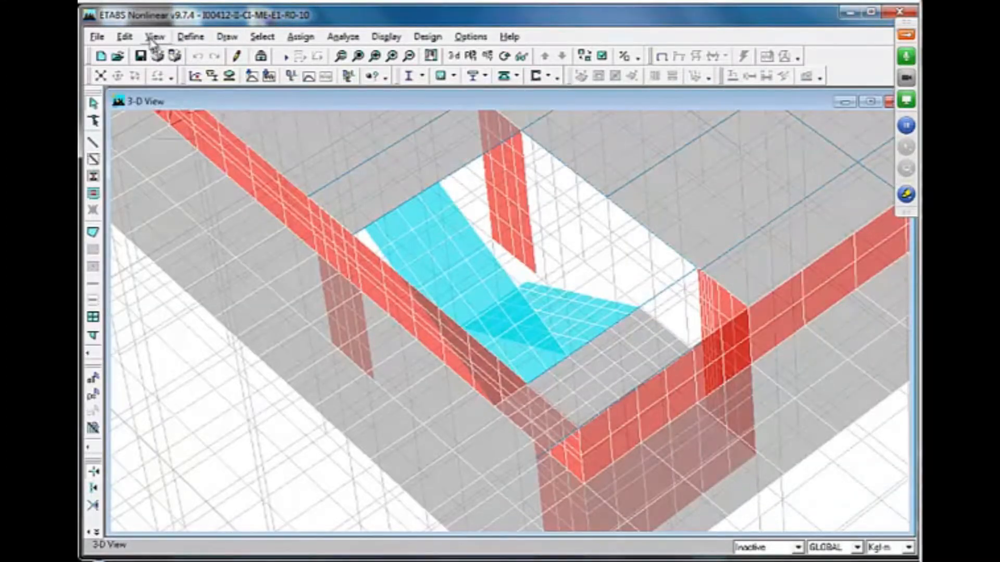
# - Show all objects again in the ETABS 3-D view and examine the upper stories of the perimeter frame
pyautogui.click(154, 37)
pyautogui.click(172, 307)
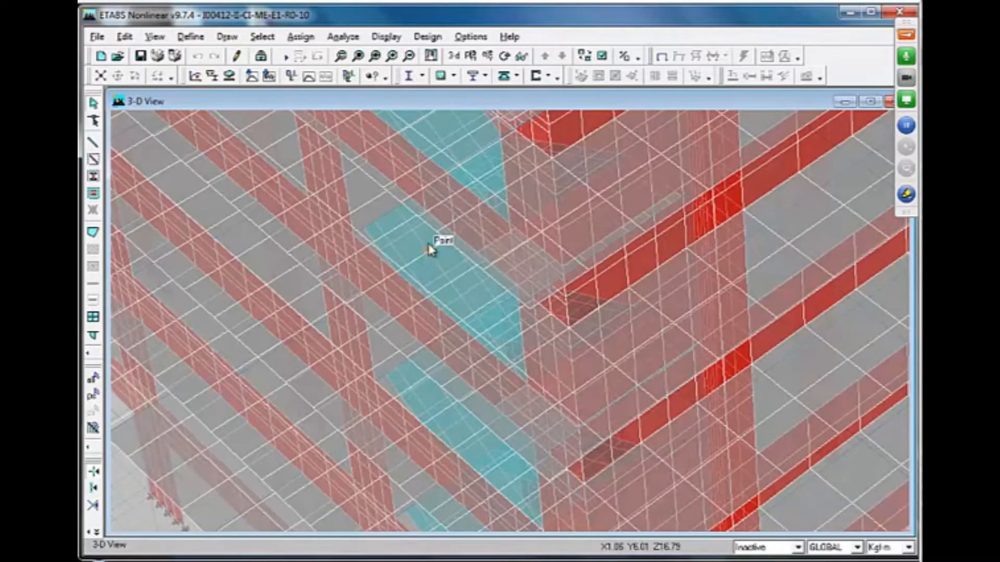
pyautogui.click(358, 56)
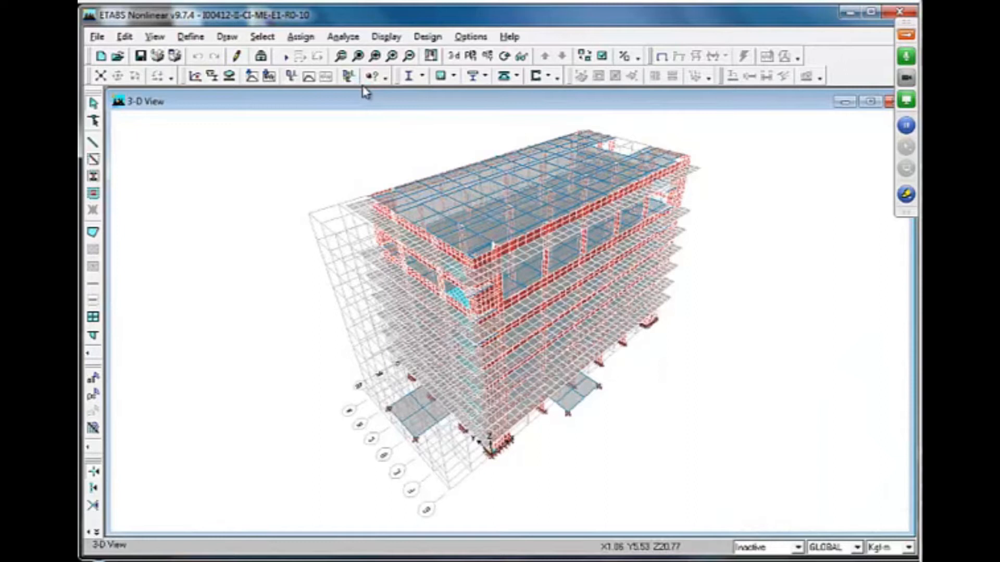
pyautogui.click(341, 57)
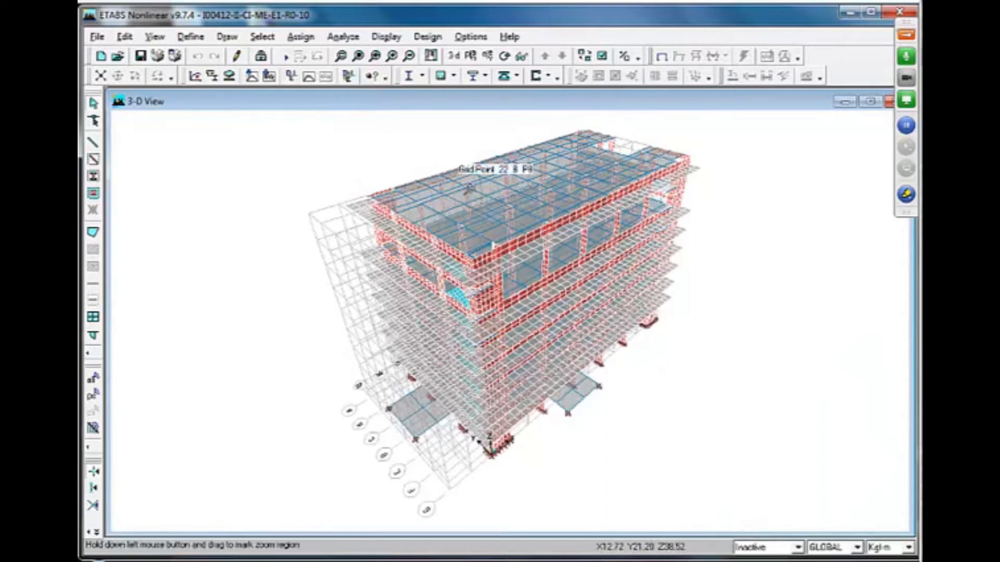
pyautogui.click(607, 318)
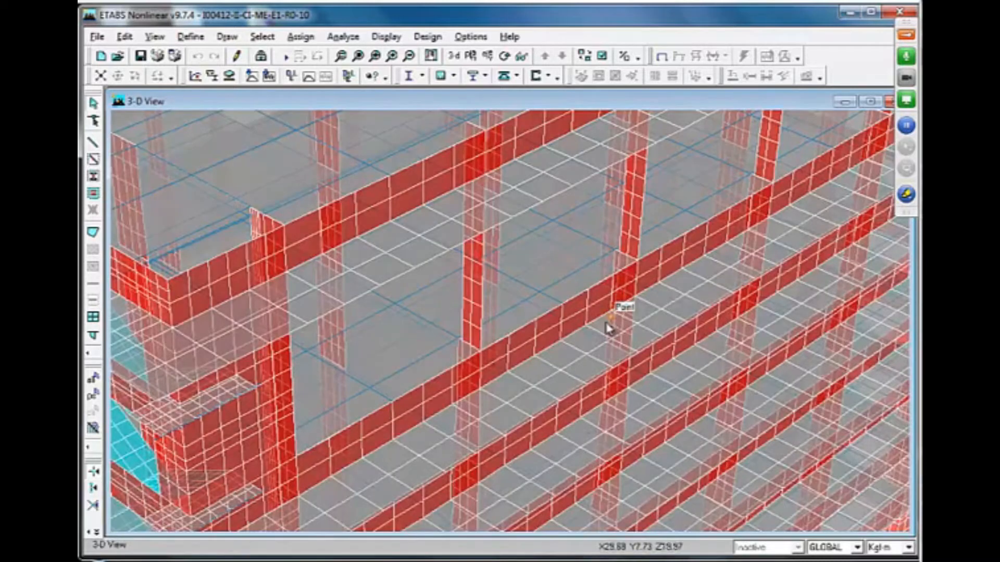
# - Display elevation 22 and examine its columns and beams between stories P3 and P6
pyautogui.click(488, 56)
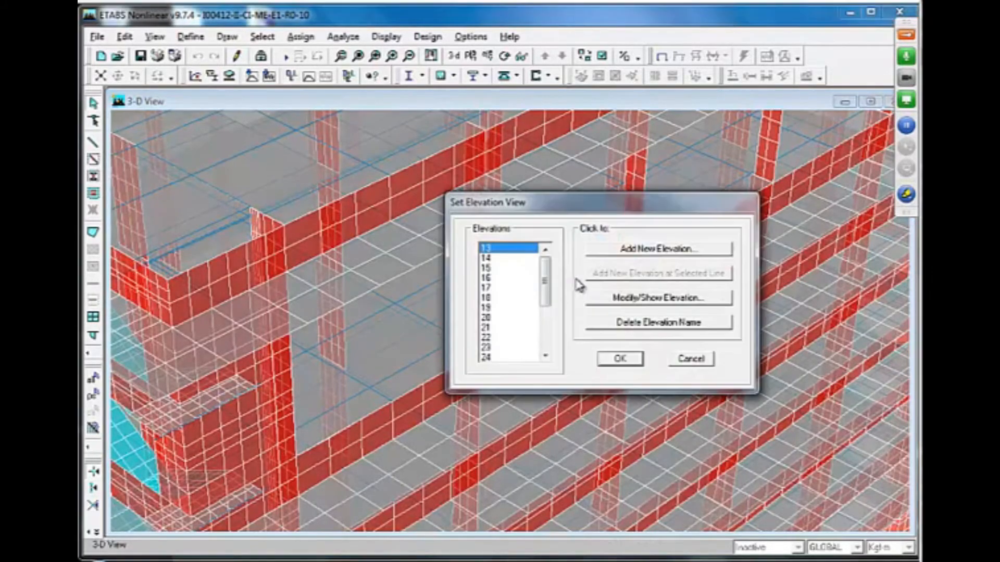
pyautogui.click(486, 338)
pyautogui.click(619, 358)
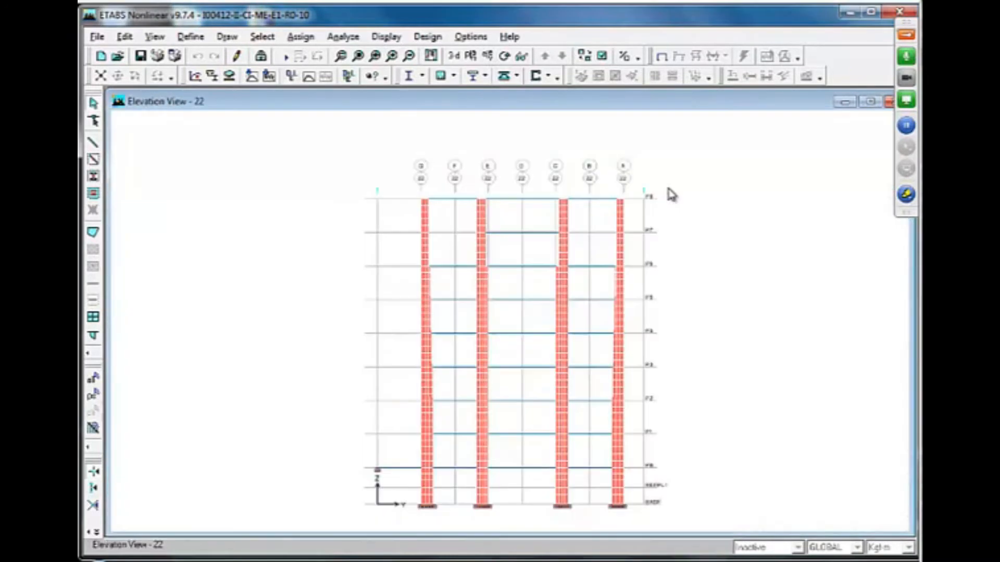
pyautogui.click(340, 55)
pyautogui.moveTo(566, 247); pyautogui.dragTo(666, 387)
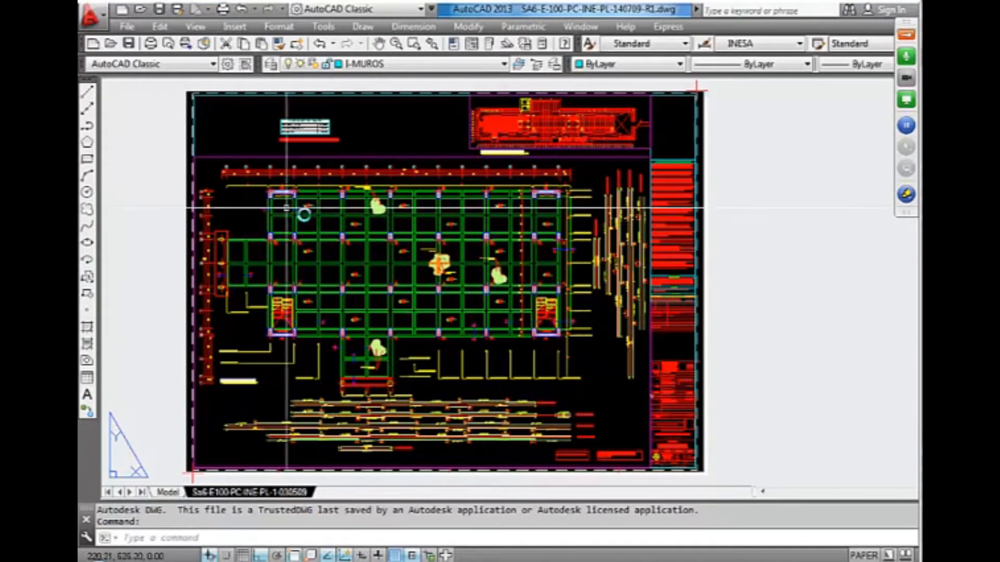
# - Switch to AutoCAD and examine the C1 columns, beam grid and corner wall M1 in the SA6-E-100 floor plan
pyautogui.scroll(5, 328, 240)
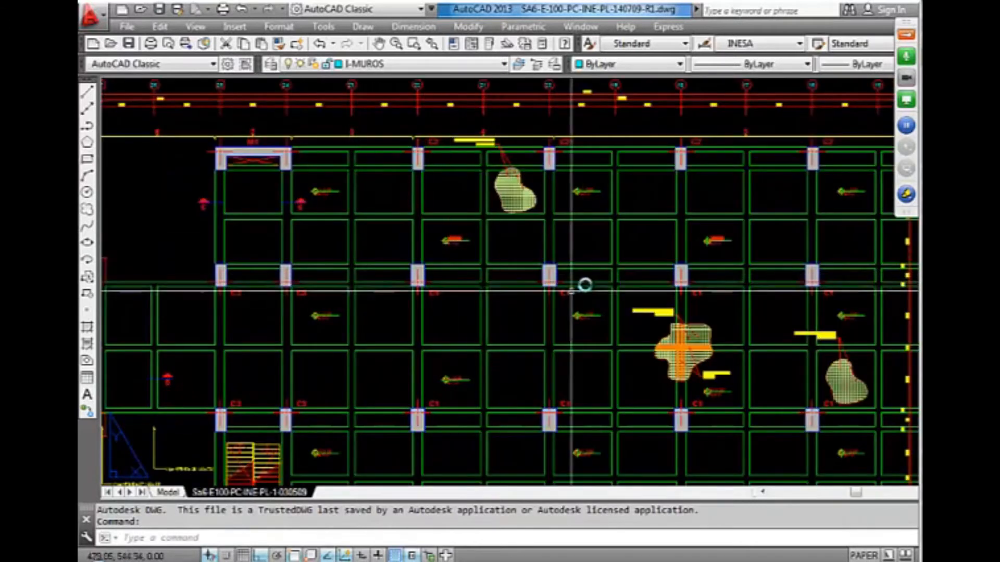
pyautogui.scroll(5, 482, 279)
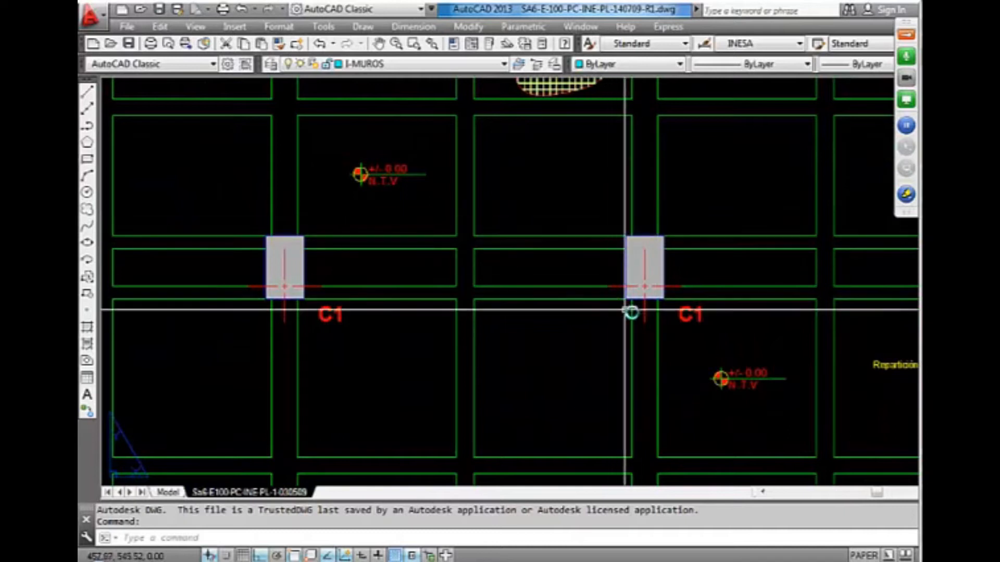
pyautogui.scroll(-3, 516, 246)
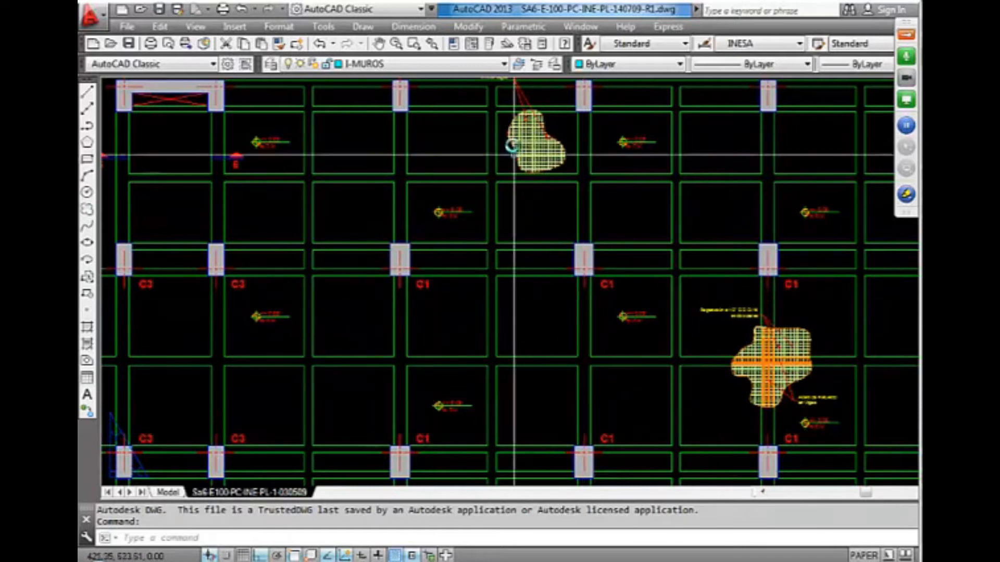
pyautogui.scroll(3, 498, 243)
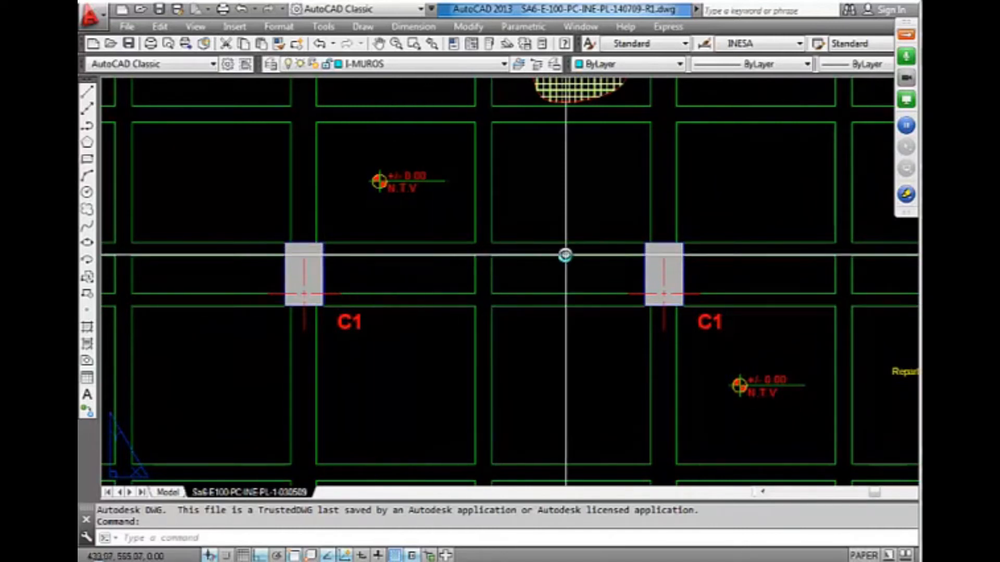
pyautogui.scroll(-4, 458, 298)
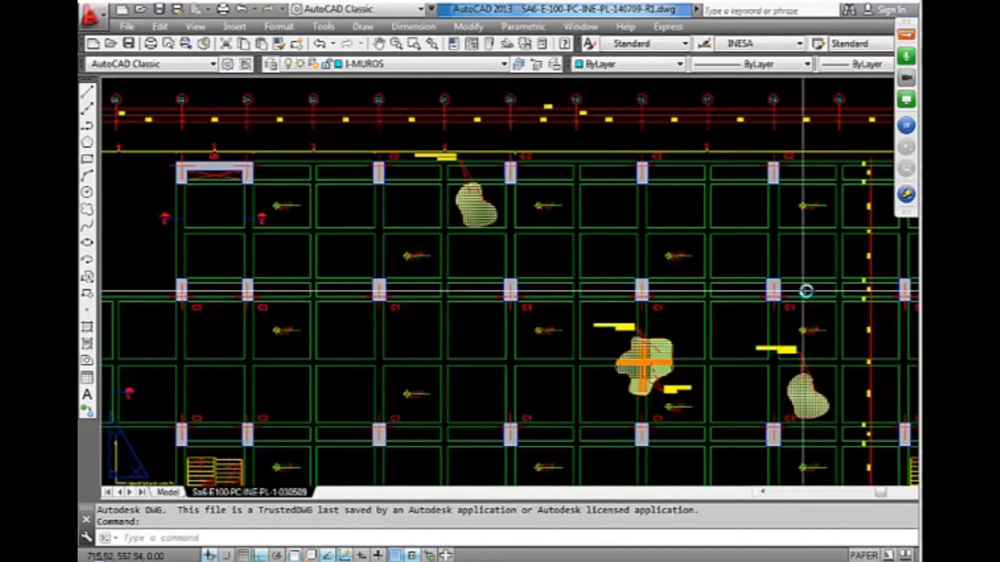
pyautogui.scroll(-3, 391, 271)
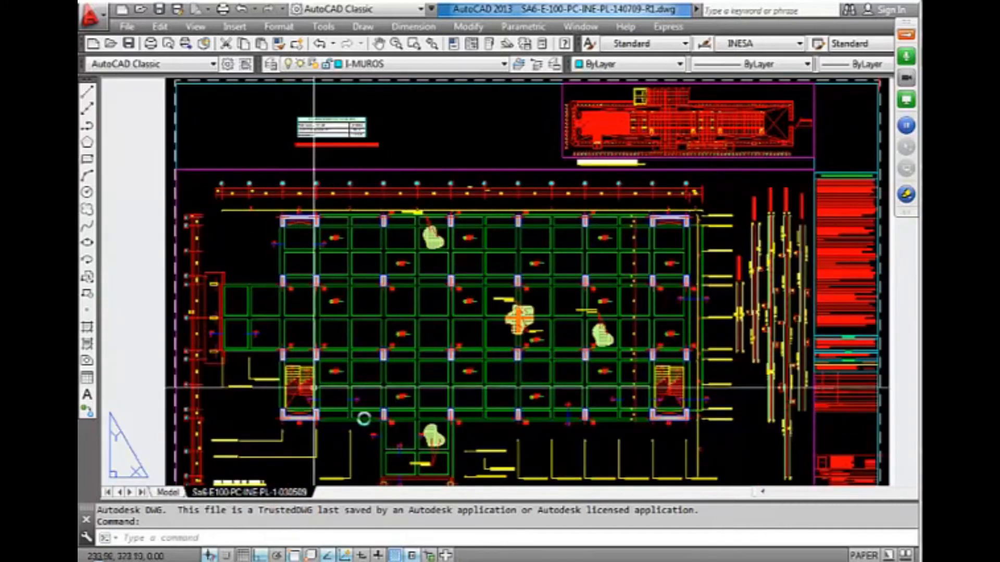
pyautogui.scroll(6, 281, 214)
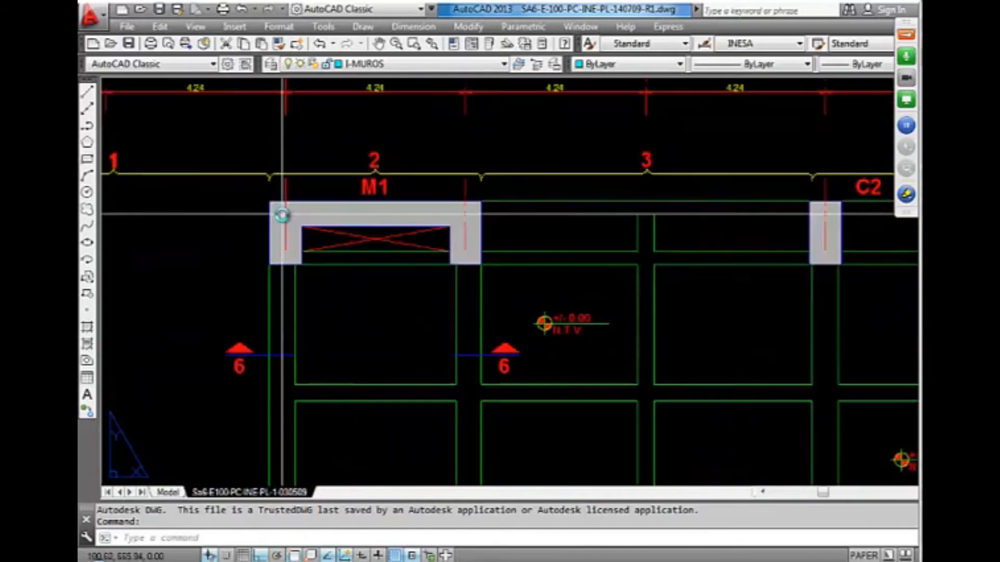
pyautogui.scroll(1, 282, 213)
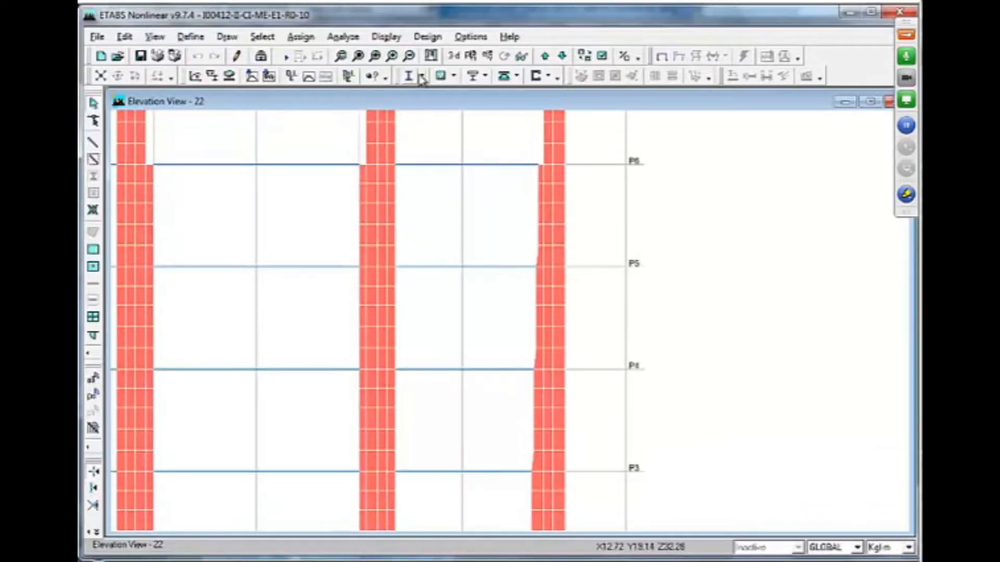
# - Examine the upper corner walls in the ETABS 3-D view and compare them with wall M1 and the column grid in the AutoCAD floor plan
pyautogui.click(453, 56)
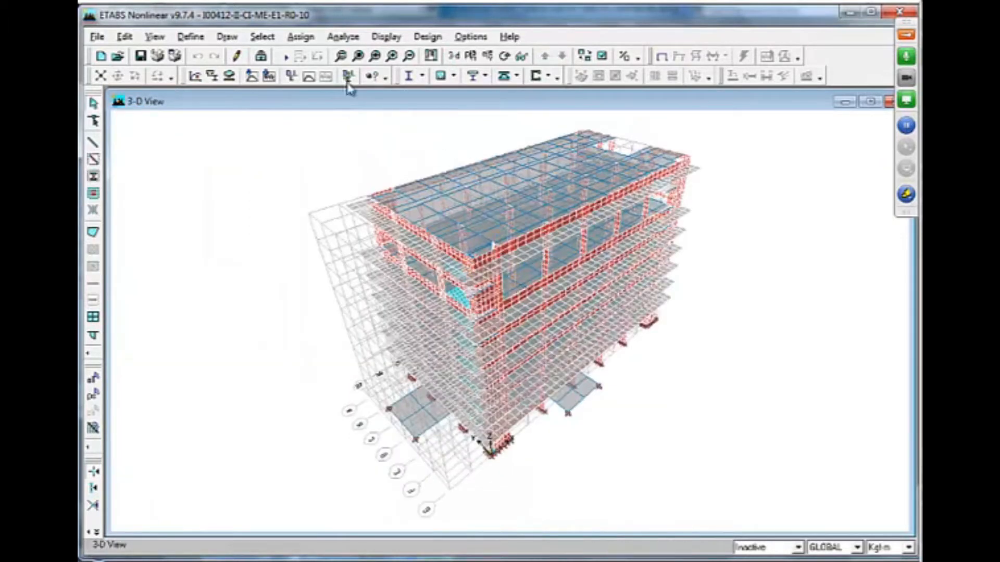
pyautogui.click(342, 56)
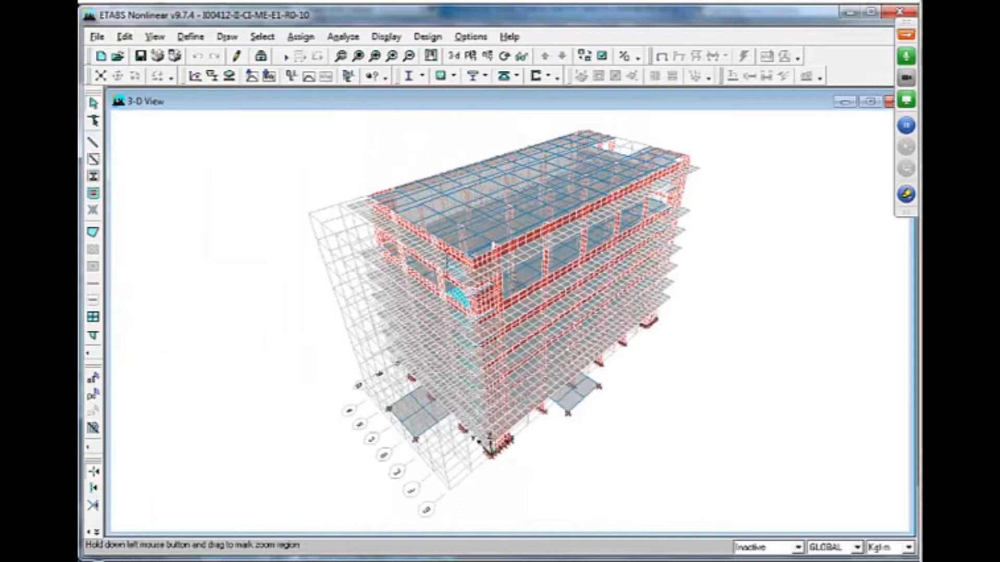
pyautogui.moveTo(448, 255); pyautogui.dragTo(519, 288)
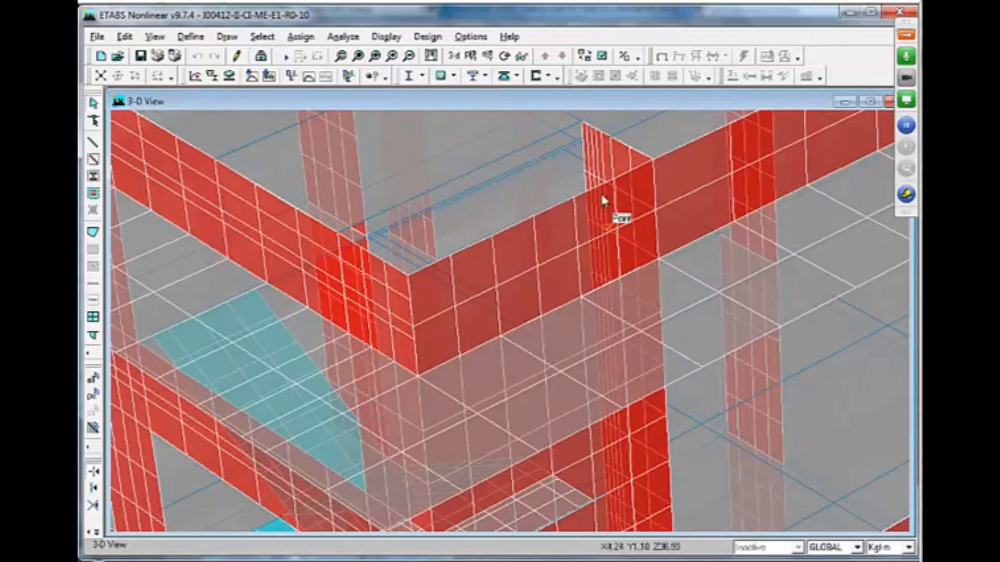
pyautogui.click(532, 309)
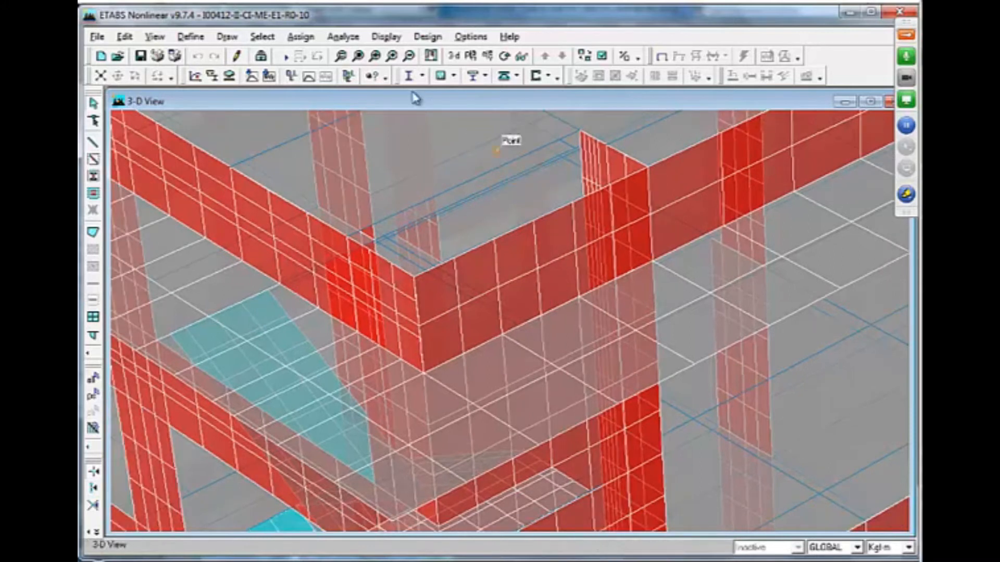
pyautogui.click(357, 57)
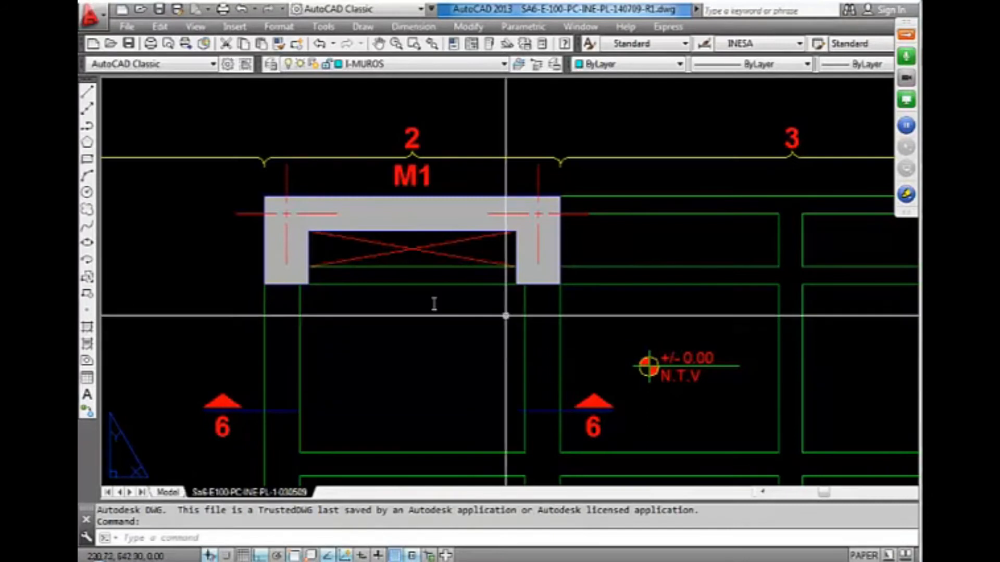
pyautogui.scroll(-5, 406, 310)
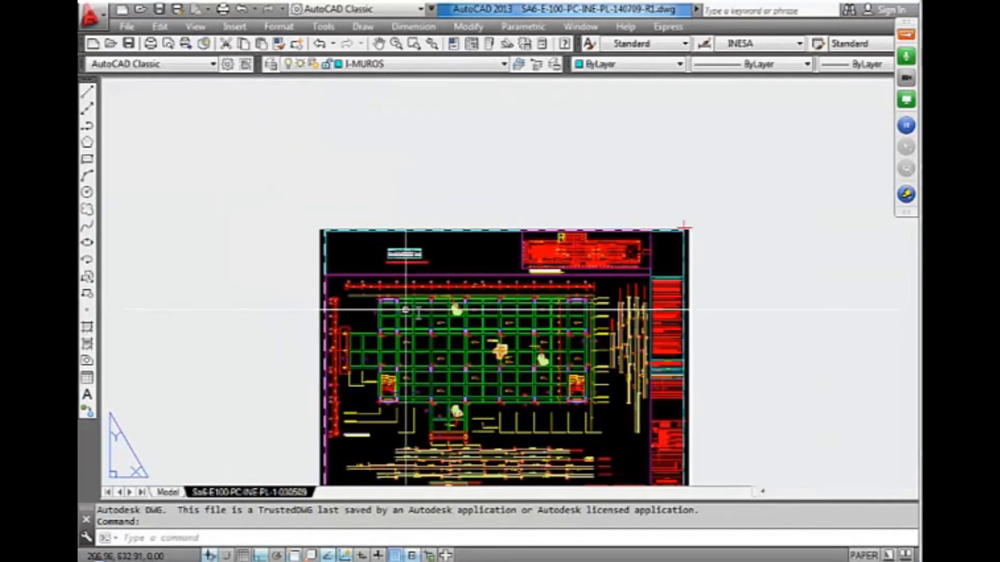
pyautogui.scroll(3, 469, 365)
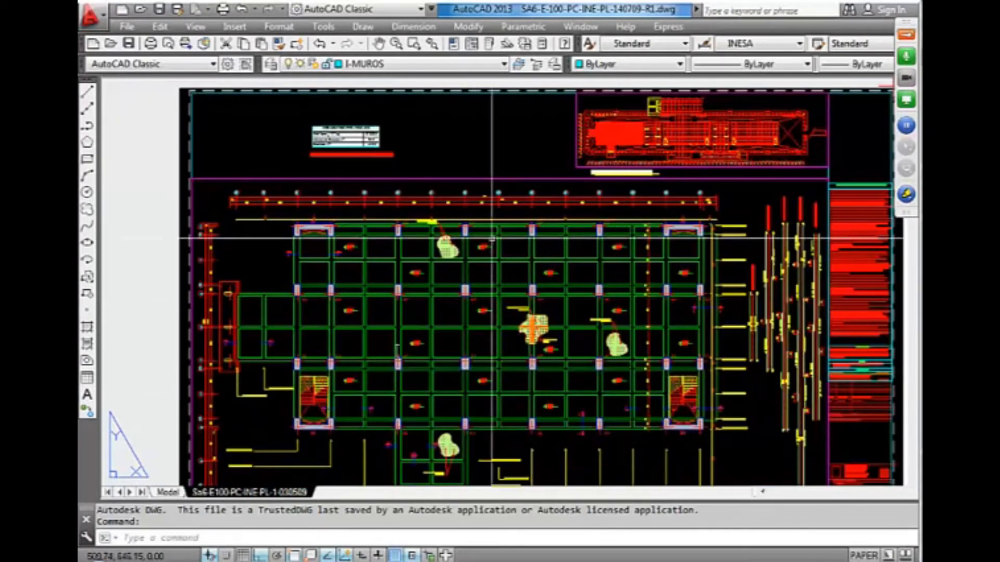
# - Open site photo DSC05896 from I00412_Centro Nacional del Cancer_Pemegas, I00412_Fotos, Visita CNC_12-05-2009 and view its column and wall reinforcement
pyautogui.click(229, 558)
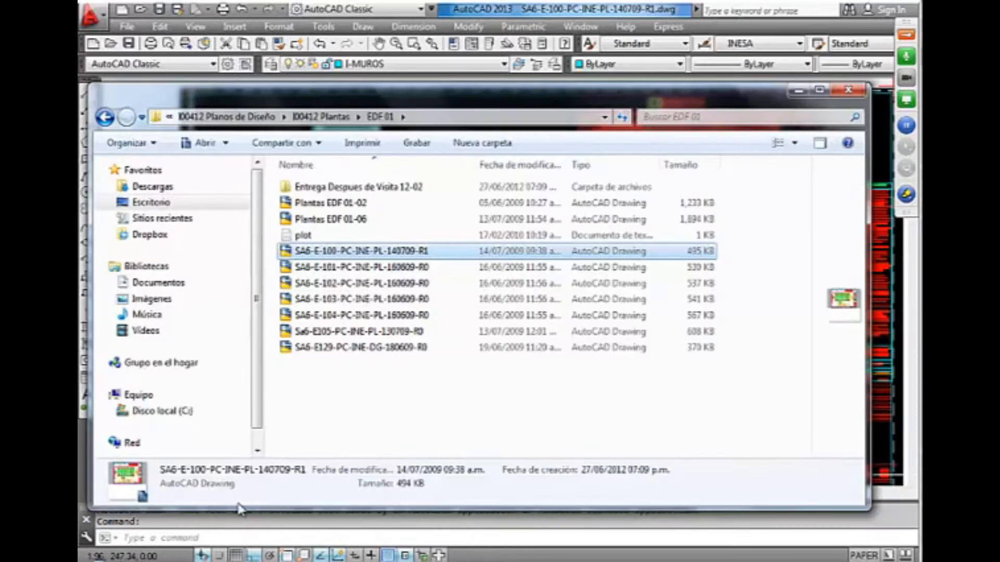
pyautogui.click(107, 122)
pyautogui.click(106, 118)
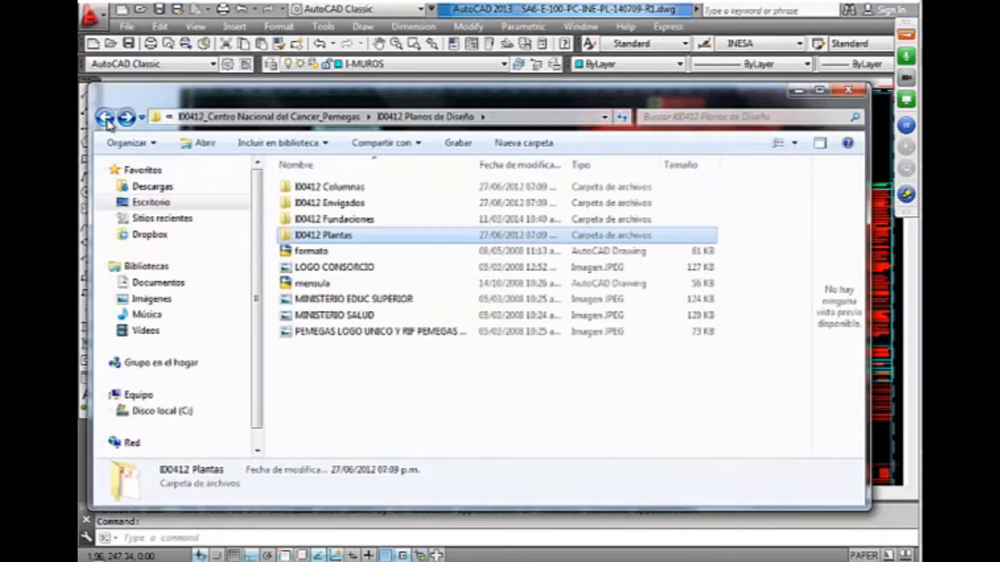
pyautogui.click(106, 117)
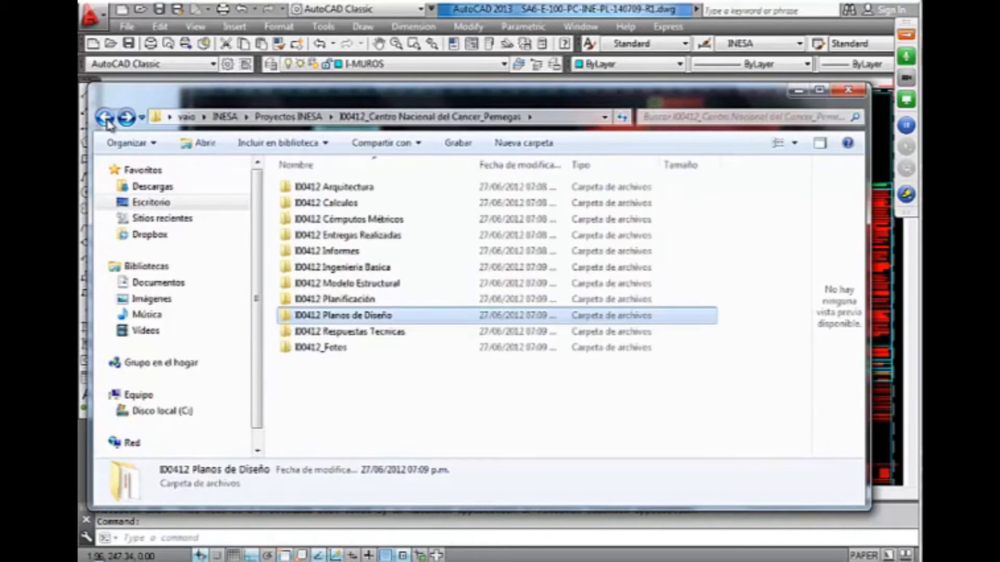
pyautogui.doubleClick(330, 347)
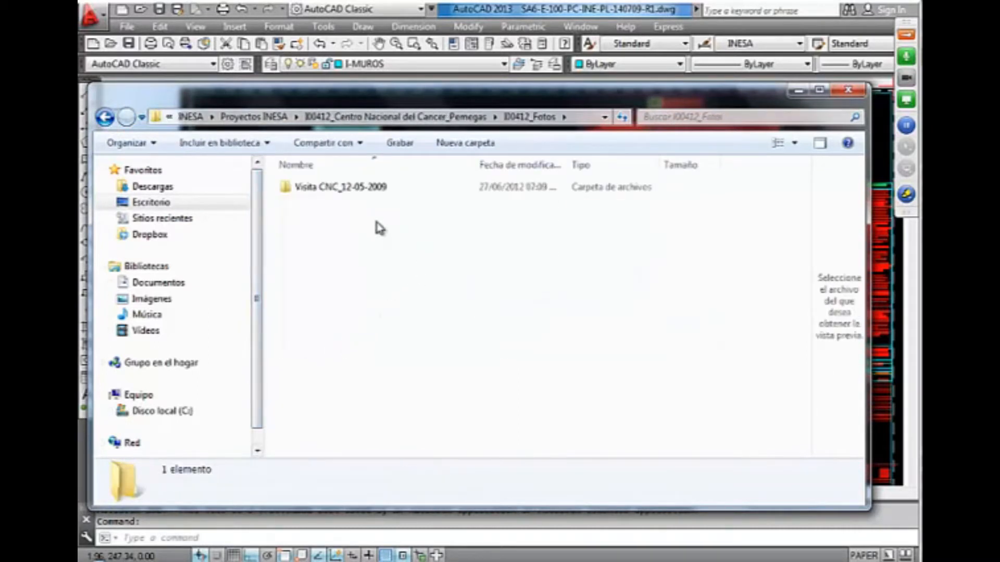
pyautogui.doubleClick(335, 192)
pyautogui.moveTo(804, 250); pyautogui.dragTo(806, 364)
pyautogui.doubleClick(387, 354)
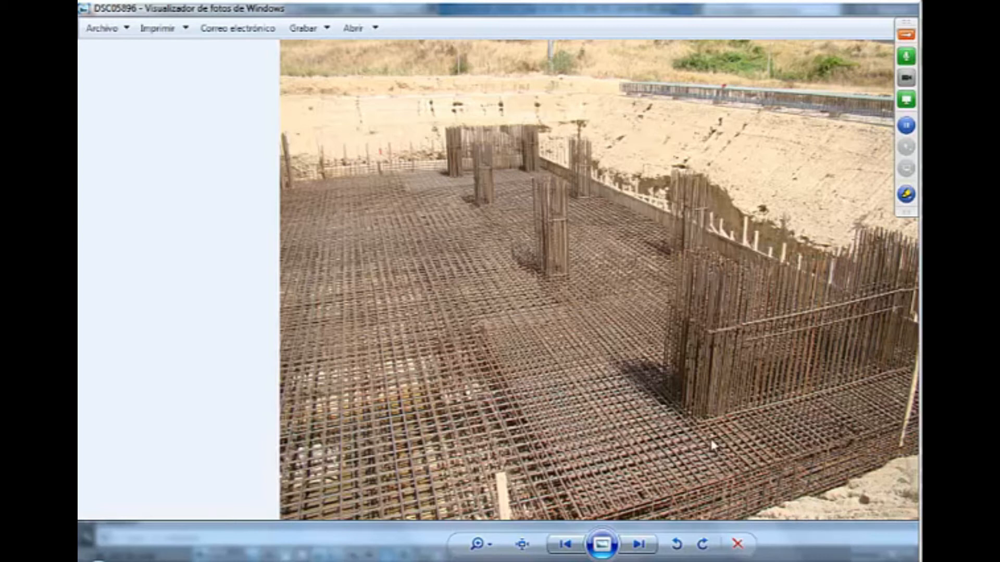
# - Return to AutoCAD and examine the highlighted block in the Planta para Ubicación en Planta Baja key plan, along with the main floor plan
pyautogui.click(383, 561)
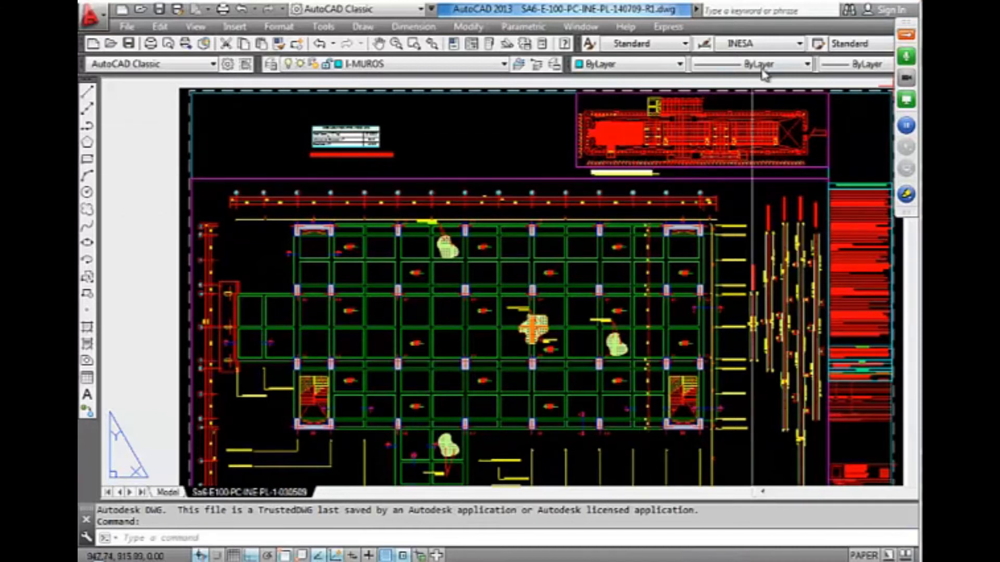
pyautogui.scroll(5, 685, 130)
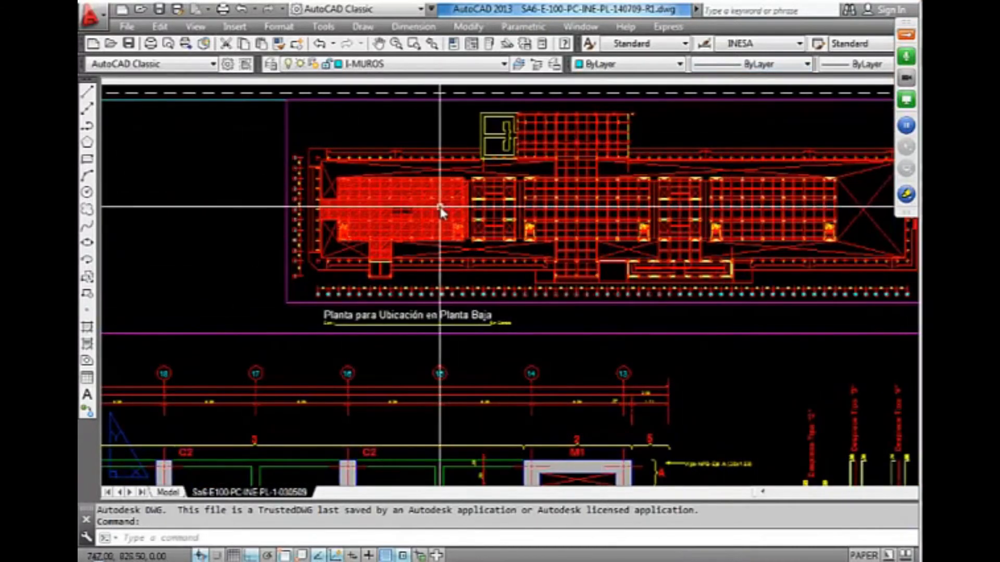
pyautogui.scroll(2, 440, 208)
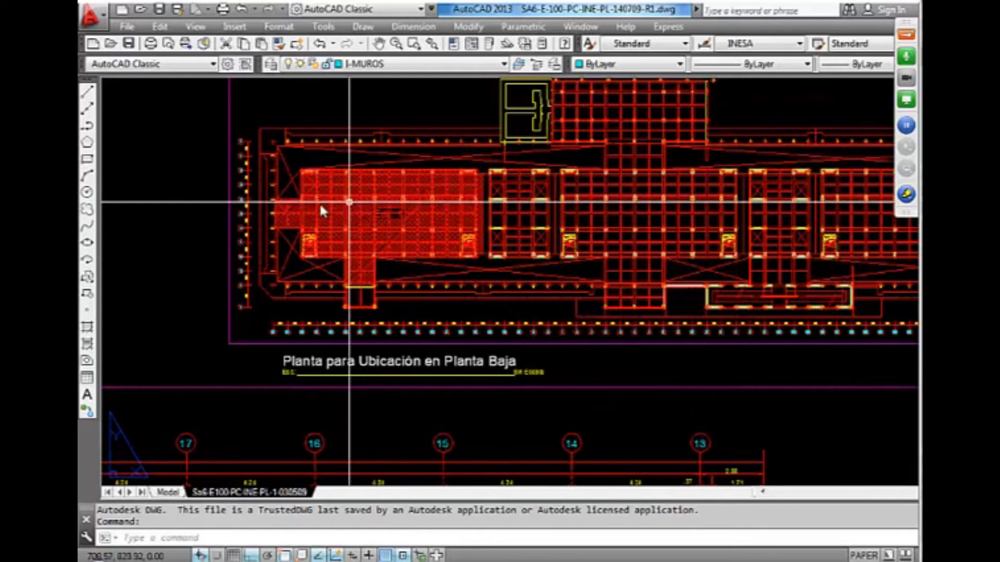
pyautogui.scroll(-2, 320, 207)
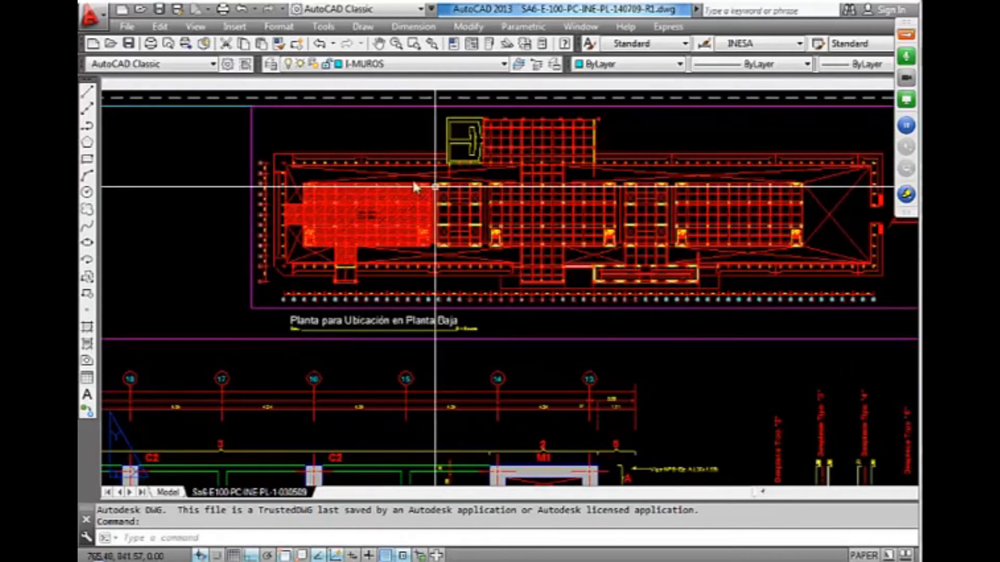
pyautogui.scroll(-3, 479, 281)
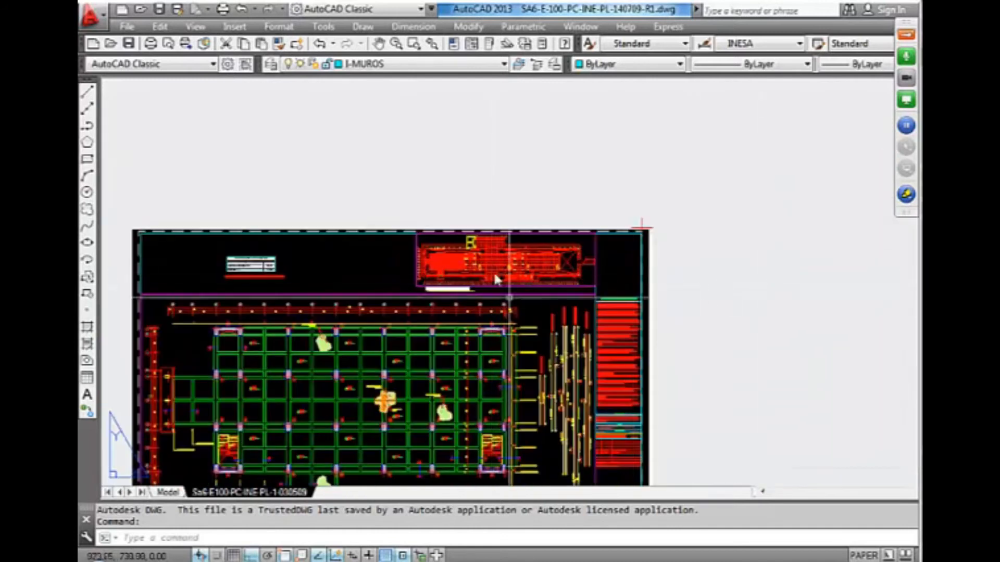
pyautogui.scroll(3, 275, 440)
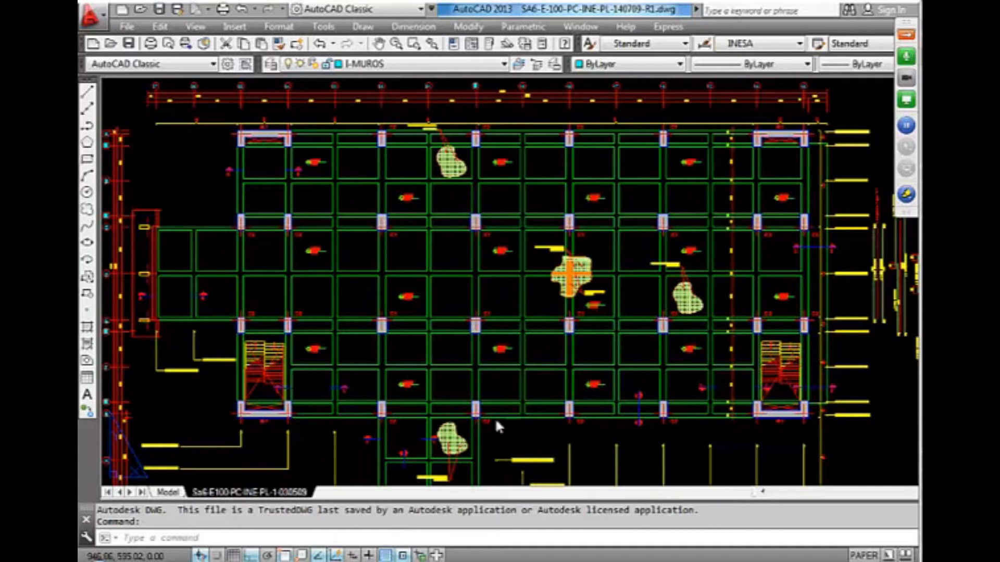
# - Open drawing I00400-II-CI-PL-1021-R3 from Dropbox, I00400 HCA V2-PMA, I00400 Planos del Proyecto V2-PMA, I00400 PLANOS MODULO OESTE, I00400 MOD OESTE - COLUMNAS
pyautogui.hotkey('alt', 'Tab')
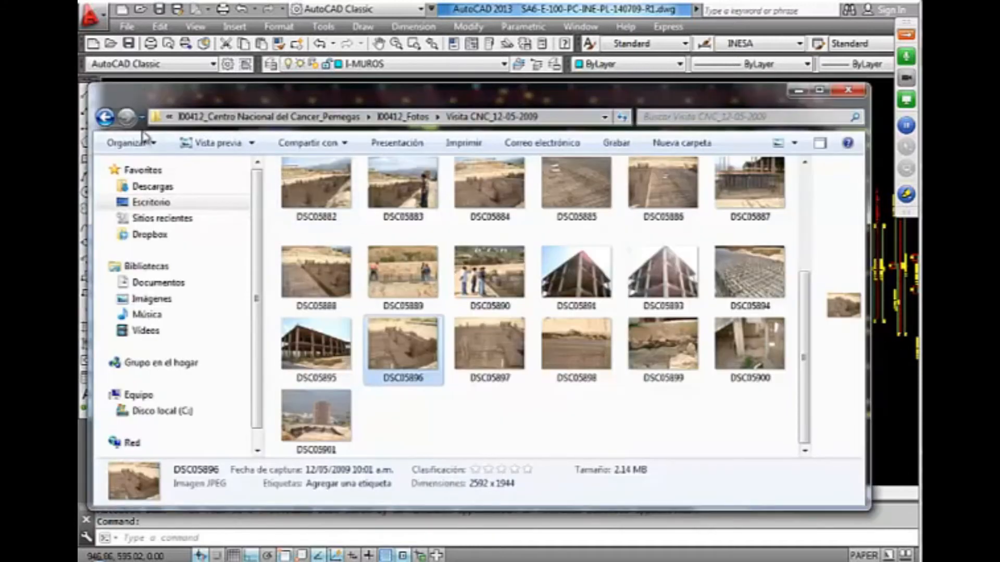
pyautogui.click(106, 119)
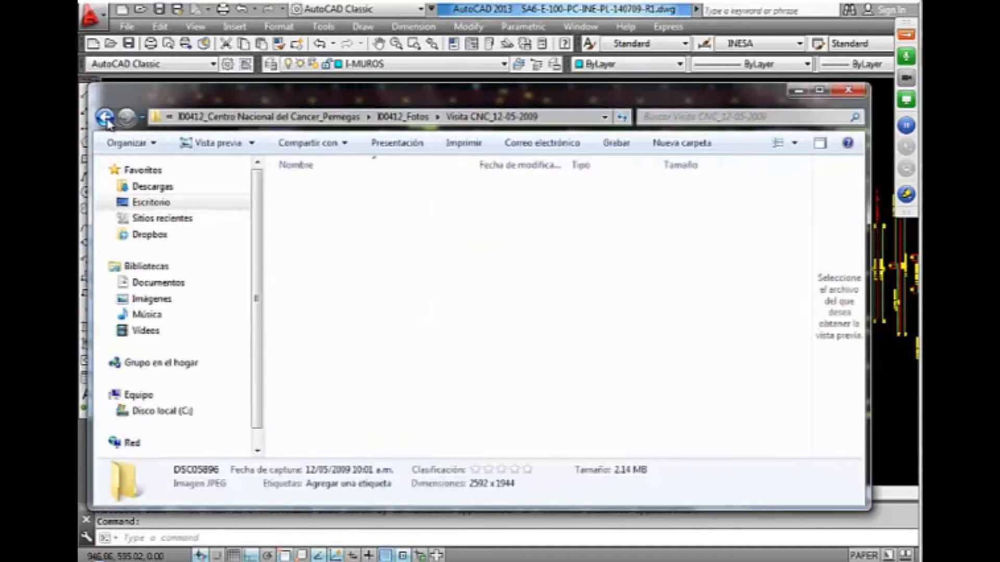
pyautogui.click(141, 234)
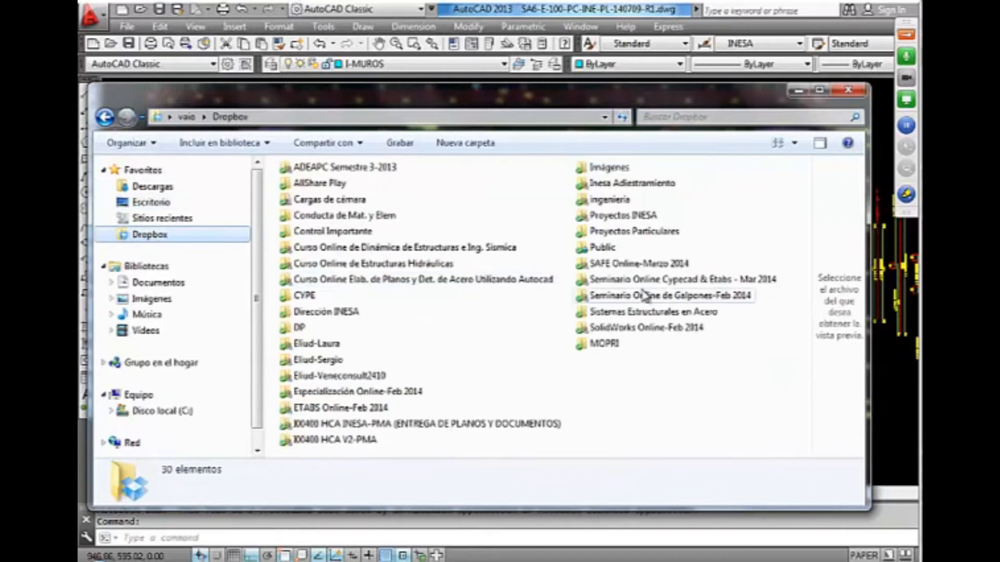
pyautogui.doubleClick(334, 440)
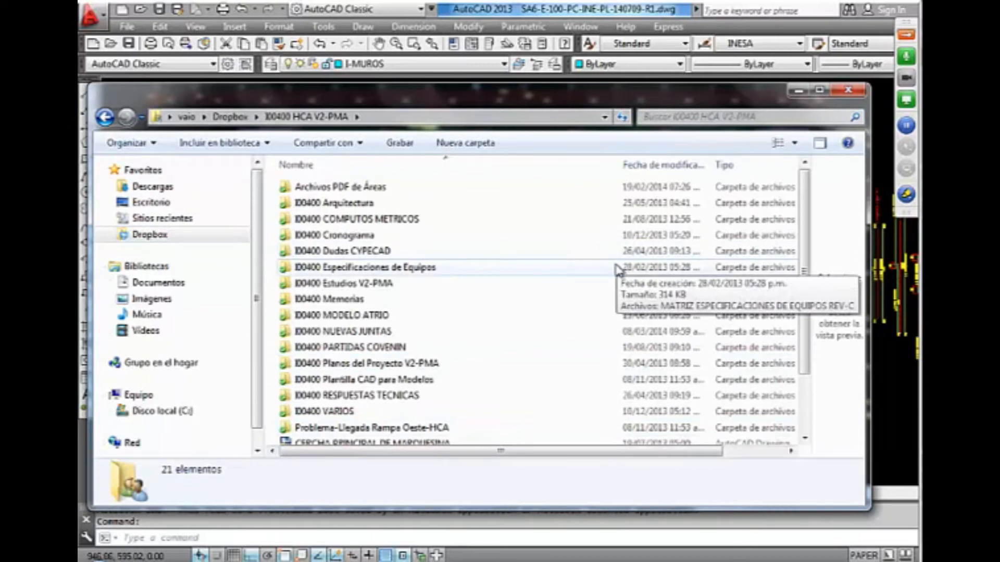
pyautogui.doubleClick(386, 363)
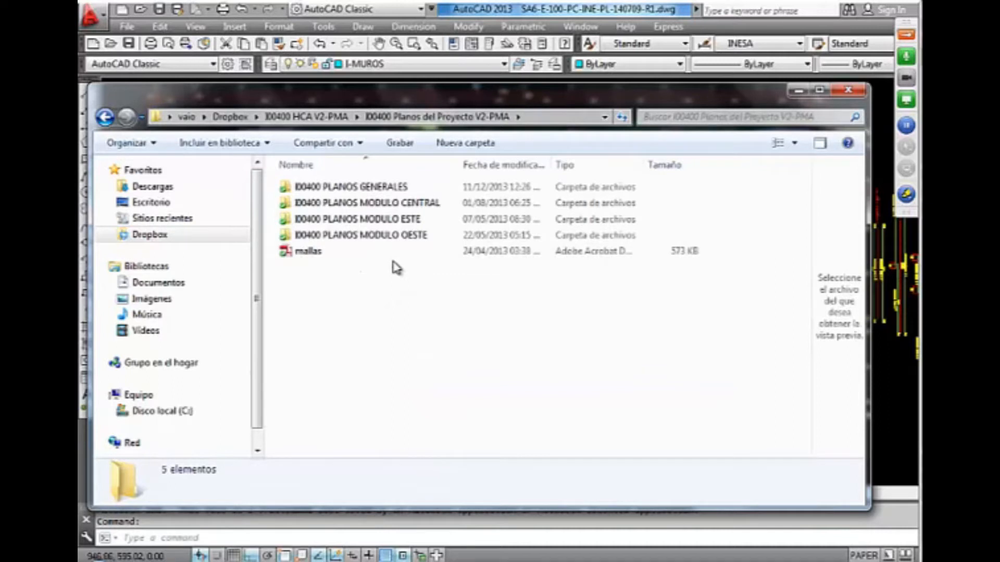
pyautogui.doubleClick(402, 237)
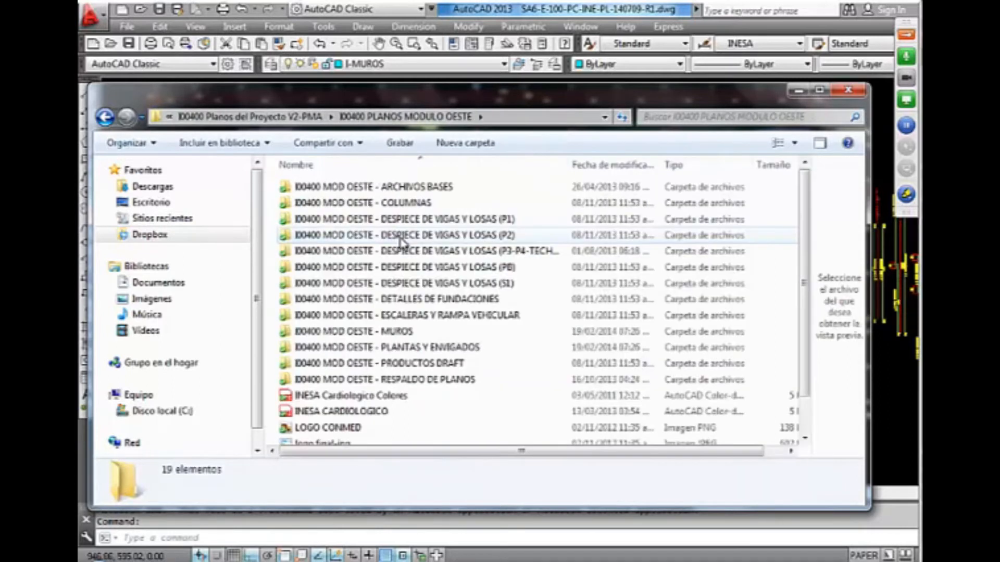
pyautogui.doubleClick(412, 202)
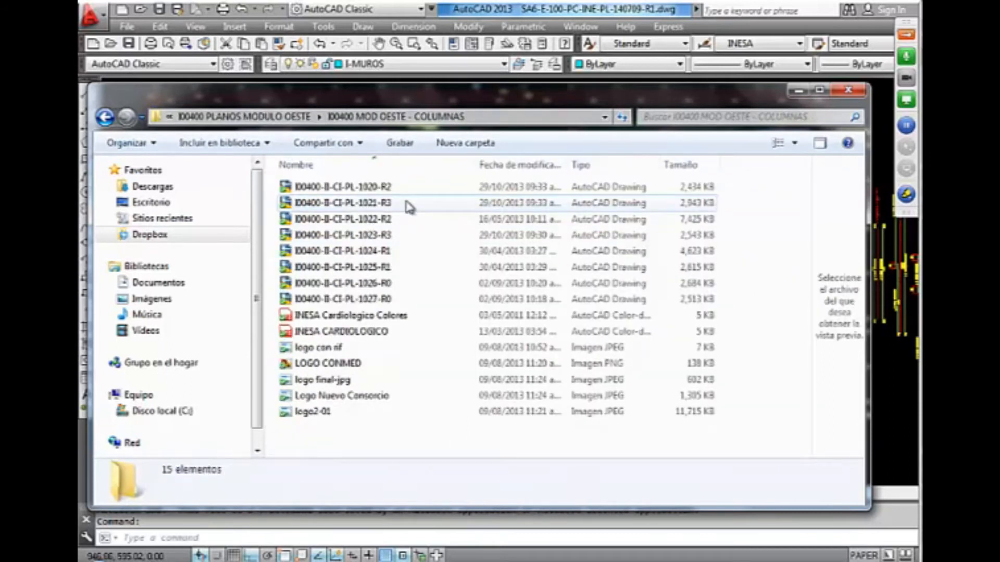
pyautogui.doubleClick(409, 204)
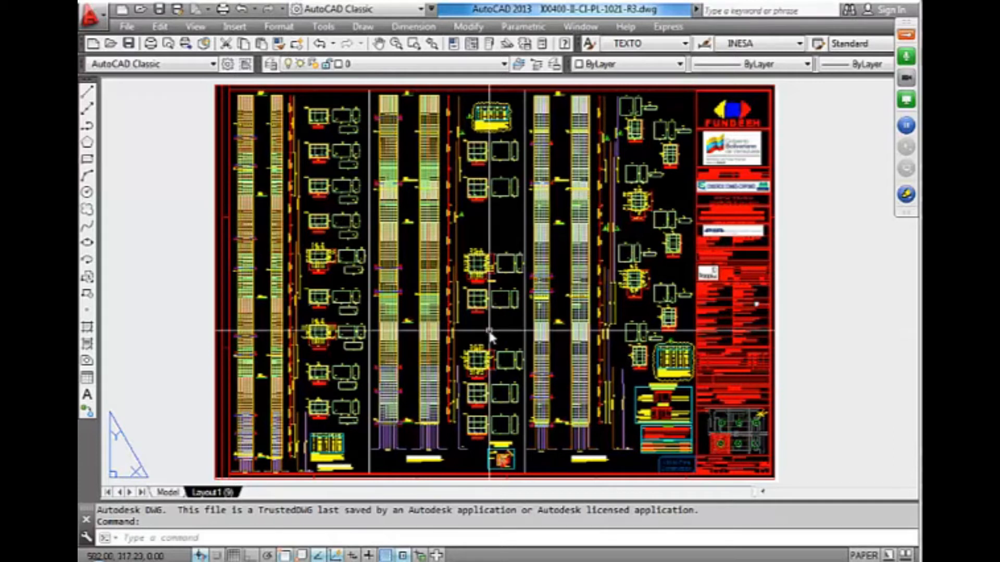
# - Examine the first column's lower bar splices, Sección A-A, stirrups and reinforcement table in the column drawing
pyautogui.scroll(3, 300, 468)
pyautogui.scroll(5, 368, 423)
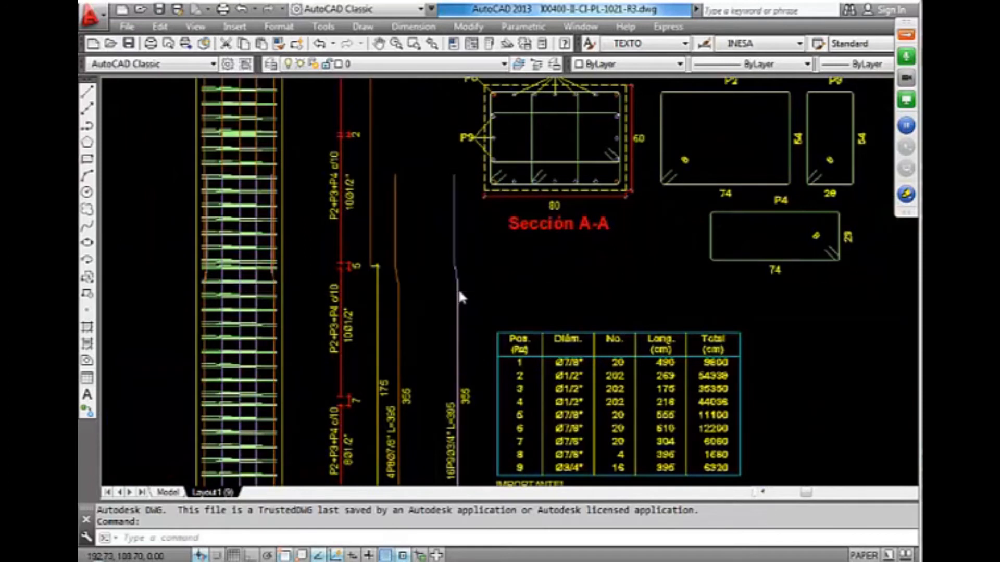
pyautogui.scroll(-1, 459, 295)
pyautogui.scroll(-2, 483, 327)
pyautogui.scroll(-4, 483, 325)
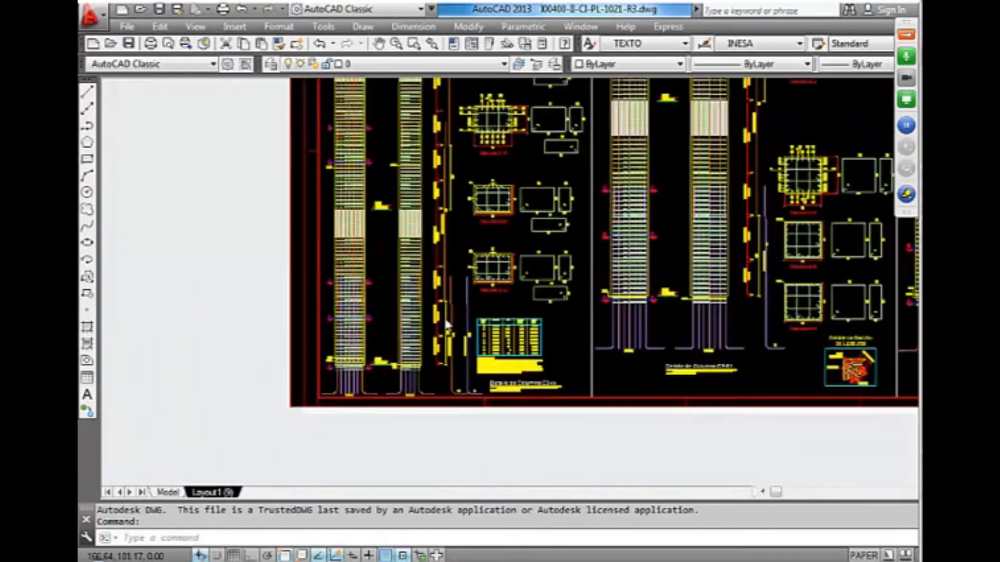
# - Examine the middle column's sections B-B and C-C, its bar splices and its stirrup spacing up to Sótano 1
pyautogui.scroll(5, 671, 260)
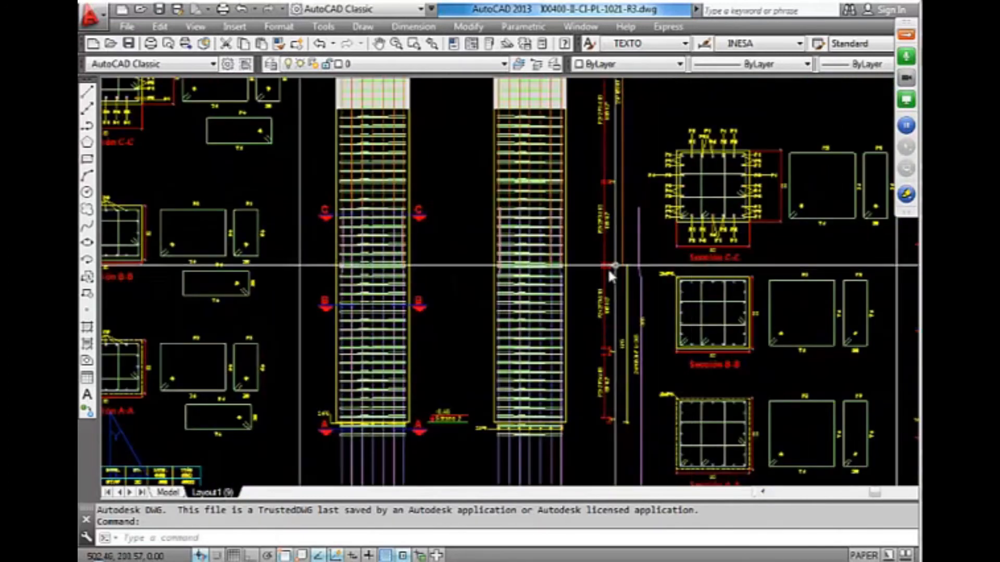
pyautogui.scroll(4, 666, 302)
pyautogui.scroll(-4, 653, 427)
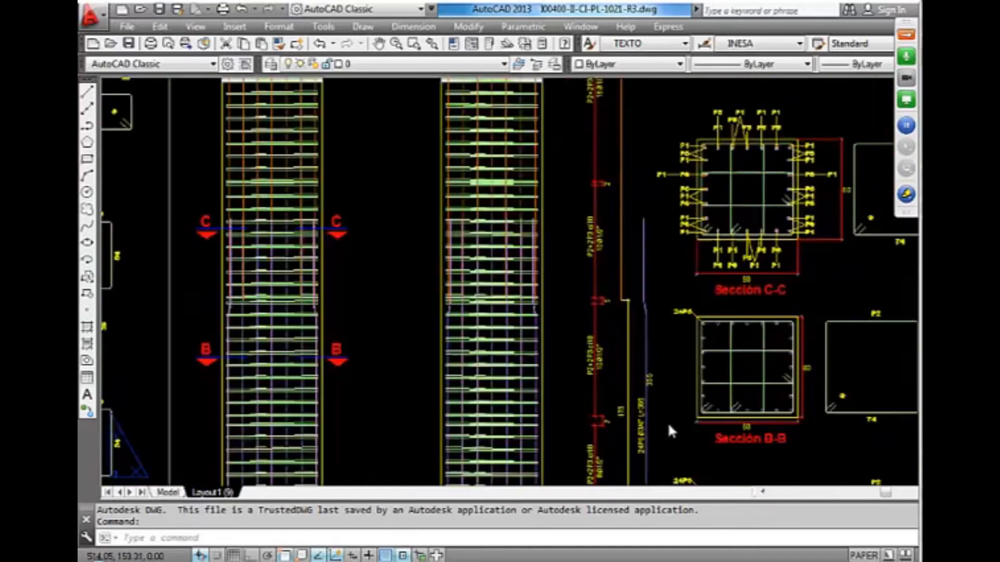
pyautogui.scroll(5, 654, 216)
pyautogui.scroll(-6, 640, 315)
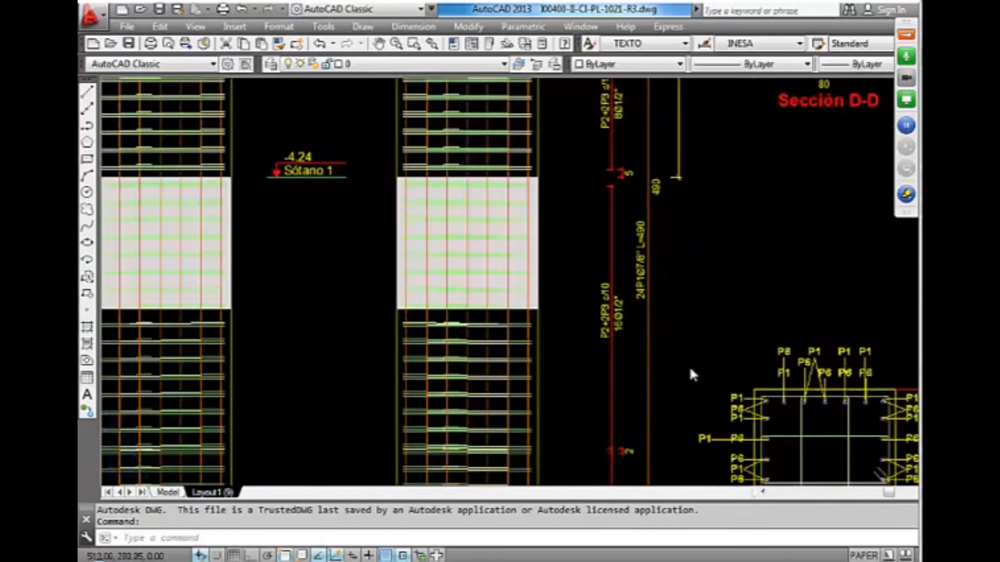
pyautogui.scroll(-3, 669, 222)
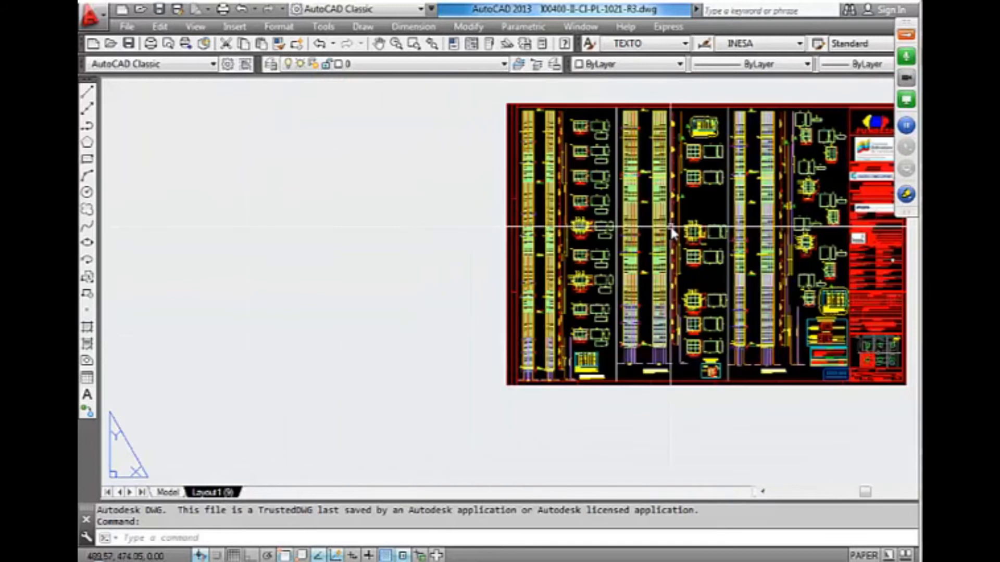
# - Open drawing I00400-II-CI-PL-1022-R2 from the I00400 MOD OESTE - COLUMNAS folder and bring that folder back into view
pyautogui.click(173, 561)
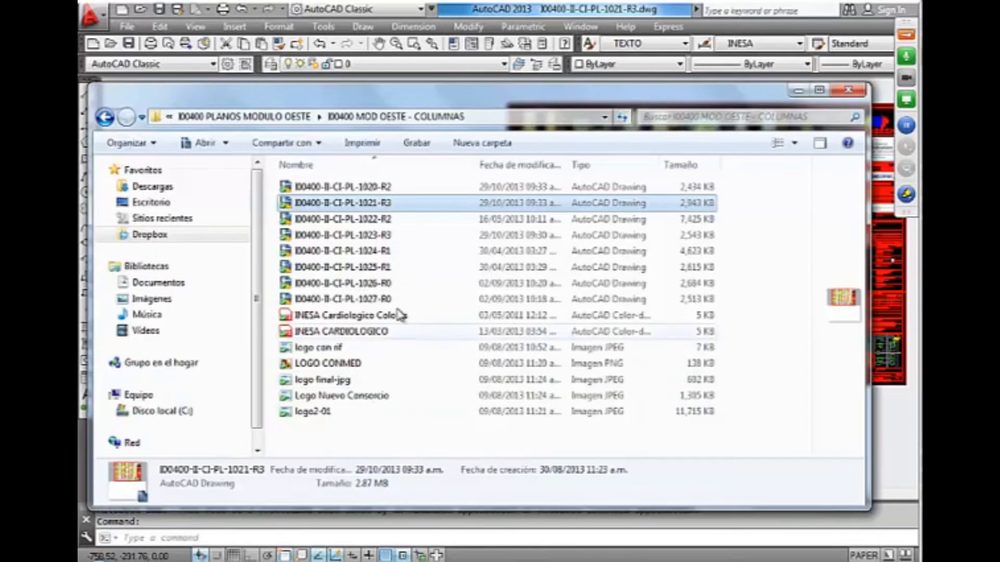
pyautogui.doubleClick(382, 219)
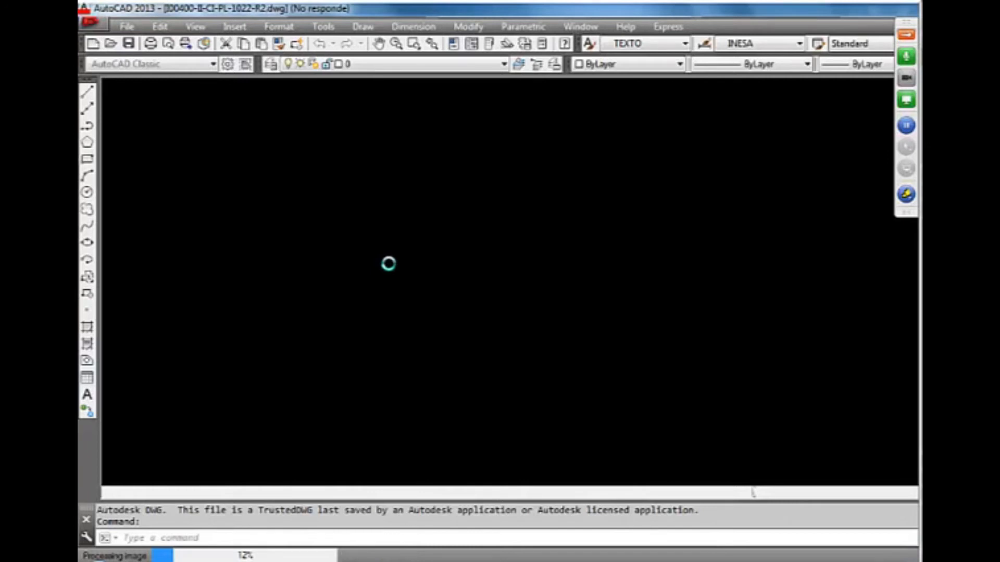
pyautogui.click(148, 561)
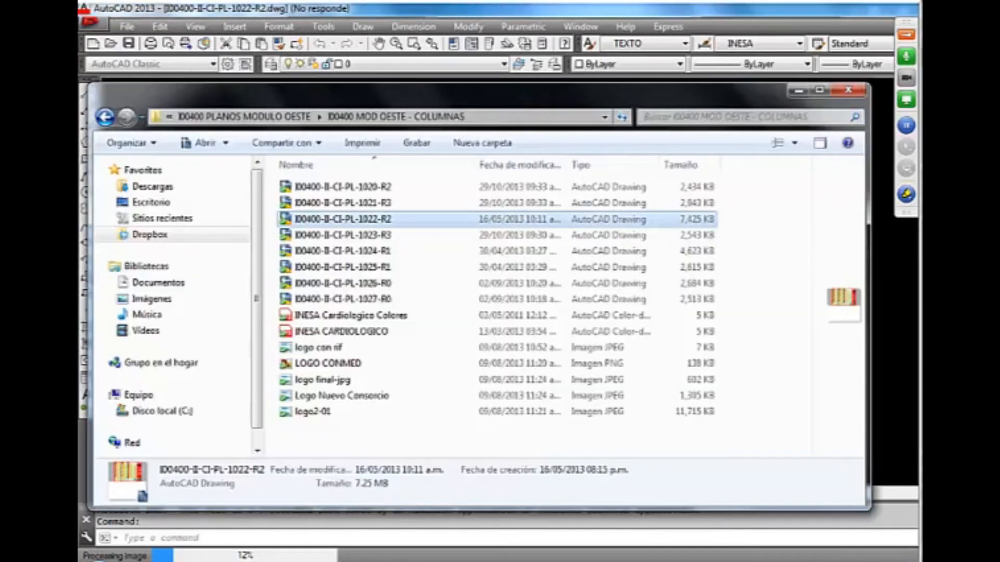
# - Switch to AutoCAD and examine the C9-XX column elevations, lap splices and sections E-E, F-F and G-G in drawing I00400-II-CI-PL-1022-R2
pyautogui.click(216, 561)
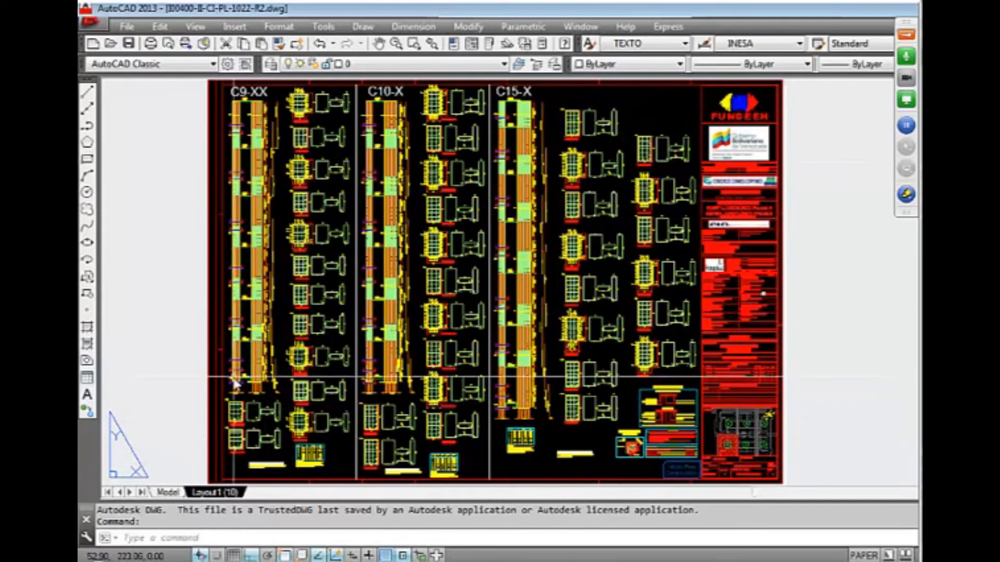
pyautogui.scroll(3, 239, 362)
pyautogui.scroll(2, 263, 371)
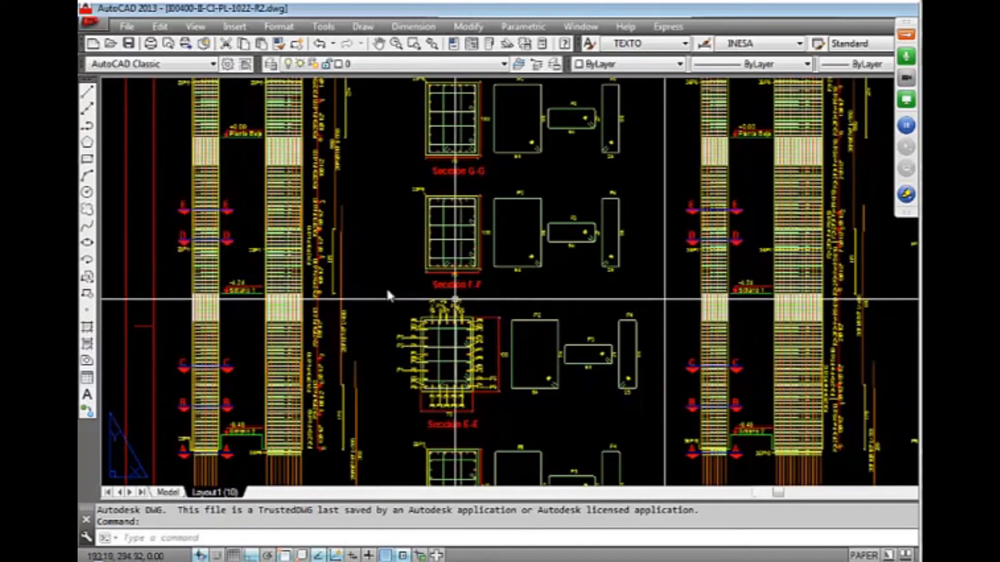
pyautogui.scroll(2, 492, 209)
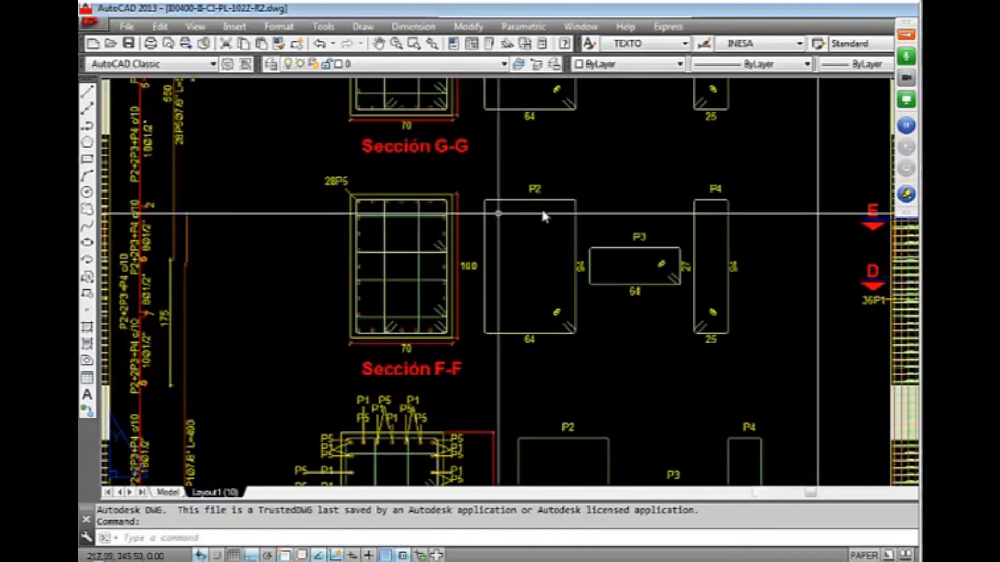
pyautogui.scroll(-1, 633, 271)
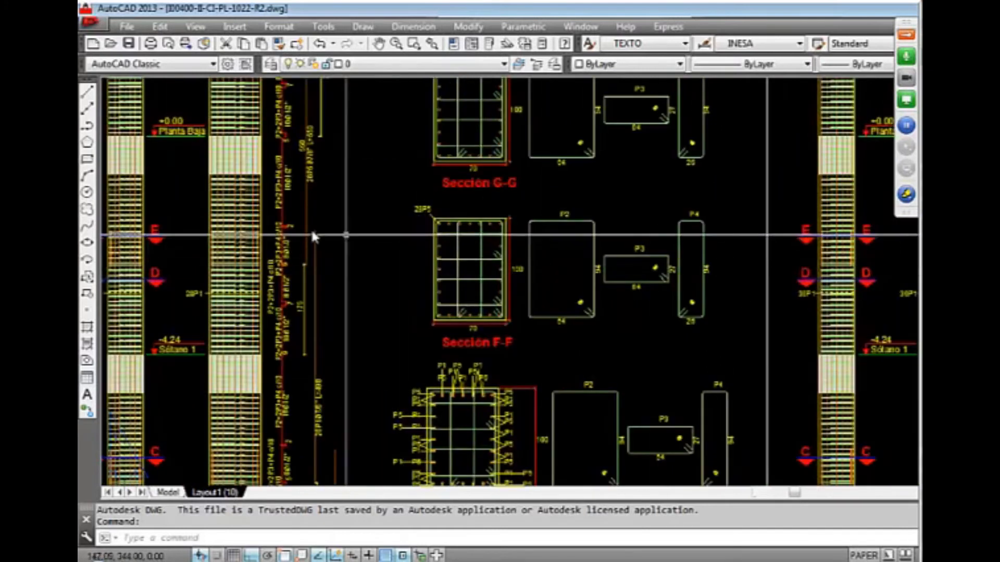
pyautogui.scroll(1, 268, 229)
pyautogui.scroll(-1, 433, 273)
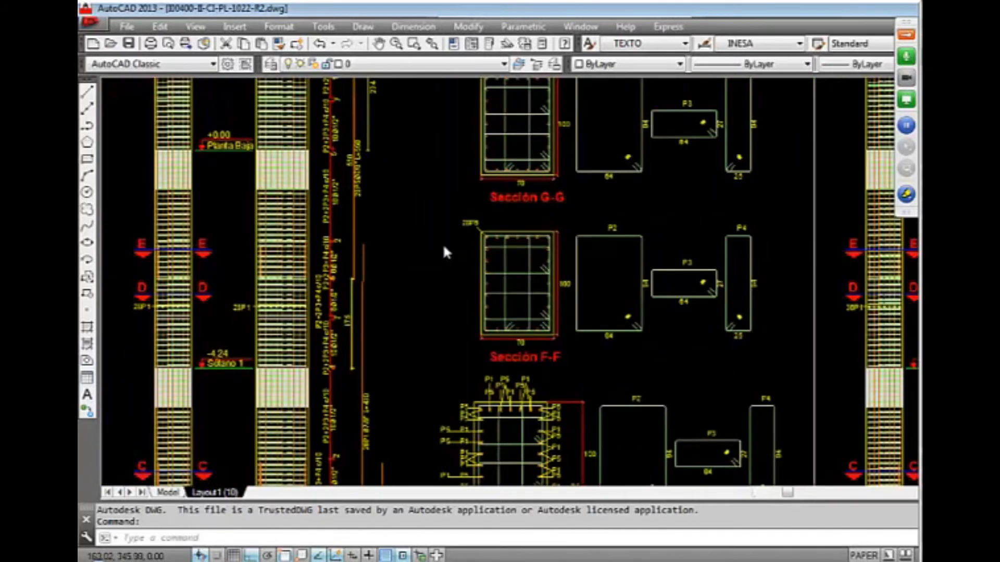
pyautogui.scroll(-3, 432, 242)
pyautogui.scroll(5, 265, 408)
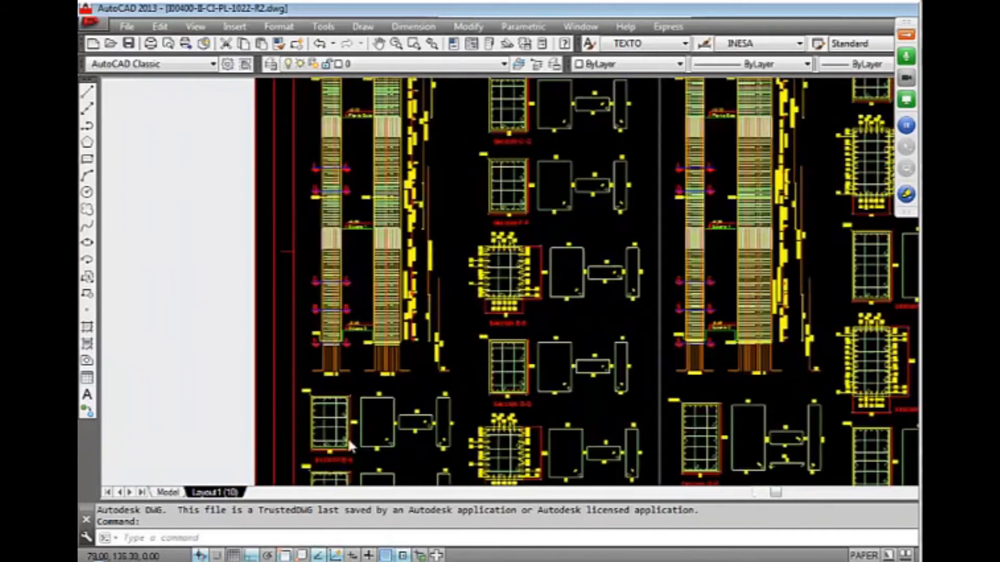
pyautogui.scroll(-10, 500, 359)
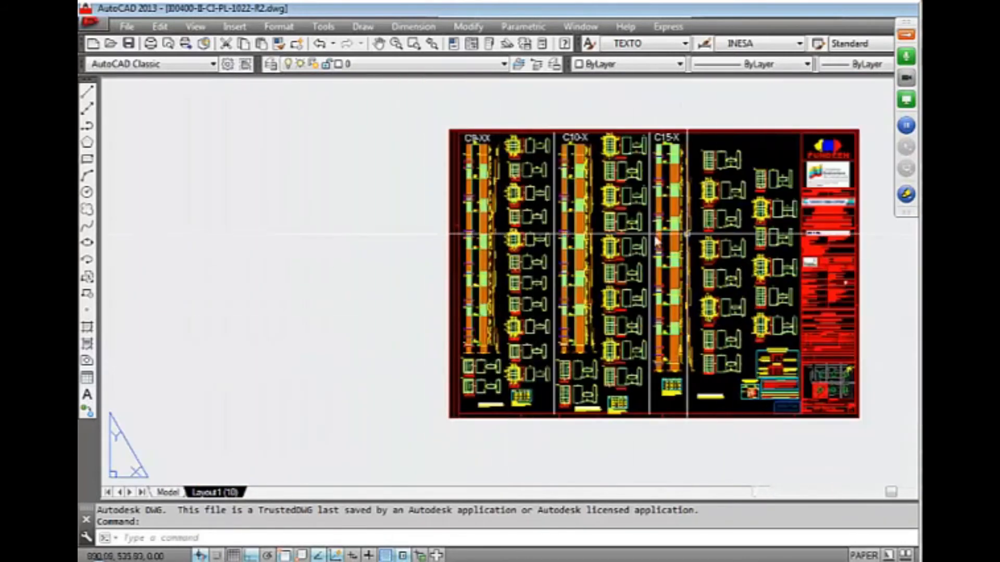
# - Open drawing I00400-II-CI-PL-1023-R3 from the I00400 MOD OESTE - COLUMNAS folder
pyautogui.click(183, 561)
pyautogui.doubleClick(371, 237)
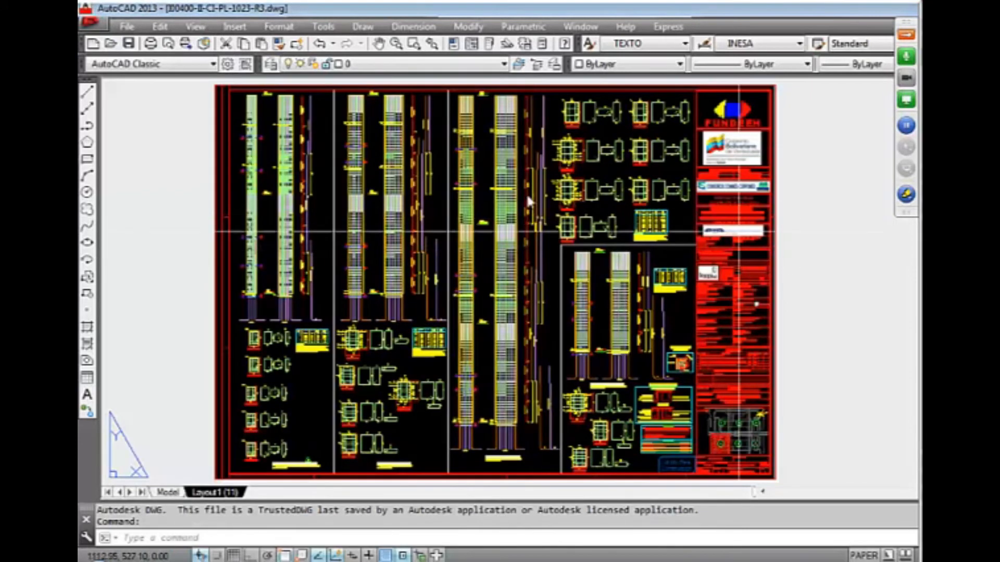
# - Examine column C8-xx's upper bars P1 and P2, its reinforcement table and its stirrup zones down to Sótano 2
pyautogui.scroll(4, 657, 302)
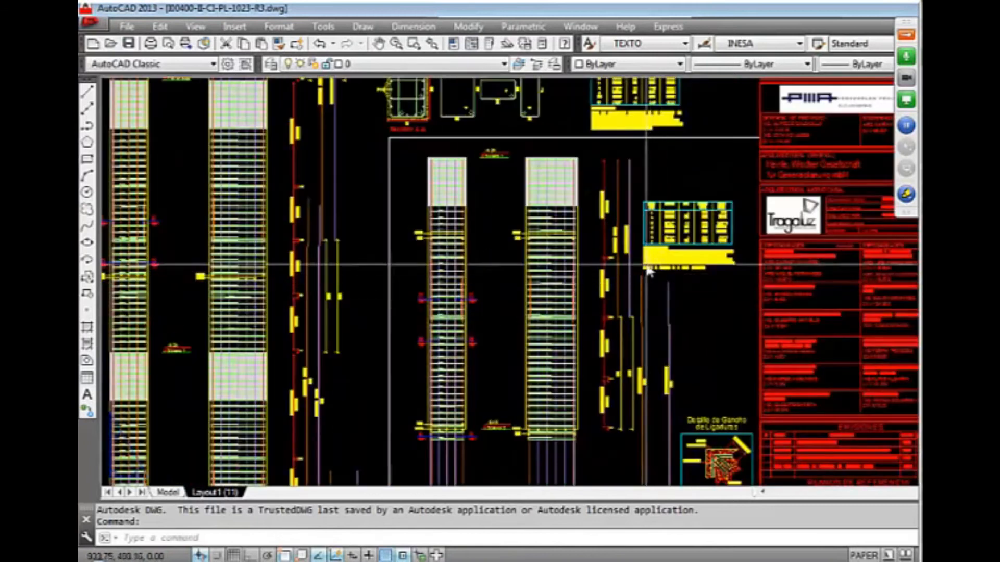
pyautogui.scroll(5, 647, 268)
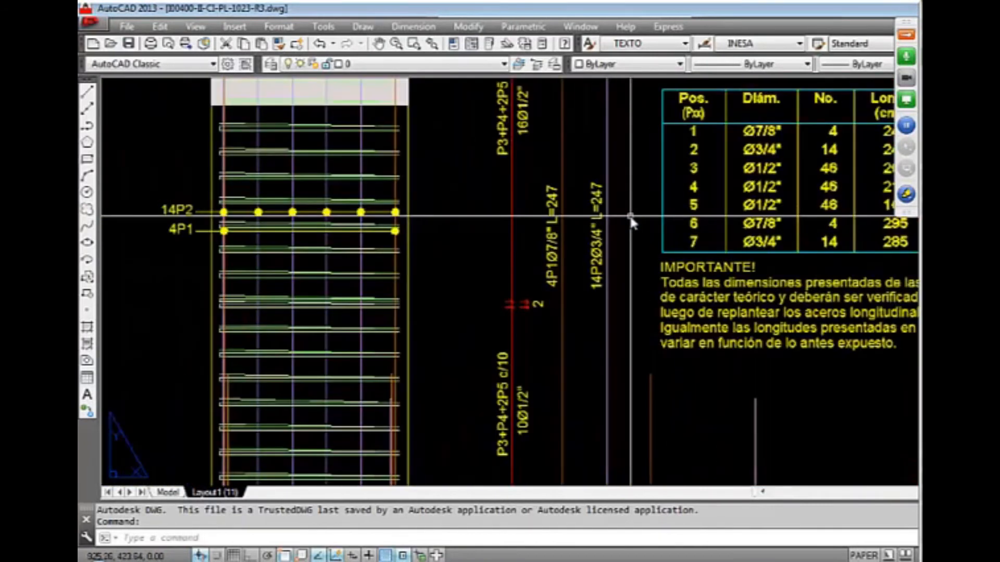
pyautogui.scroll(-5, 630, 216)
pyautogui.scroll(5, 648, 461)
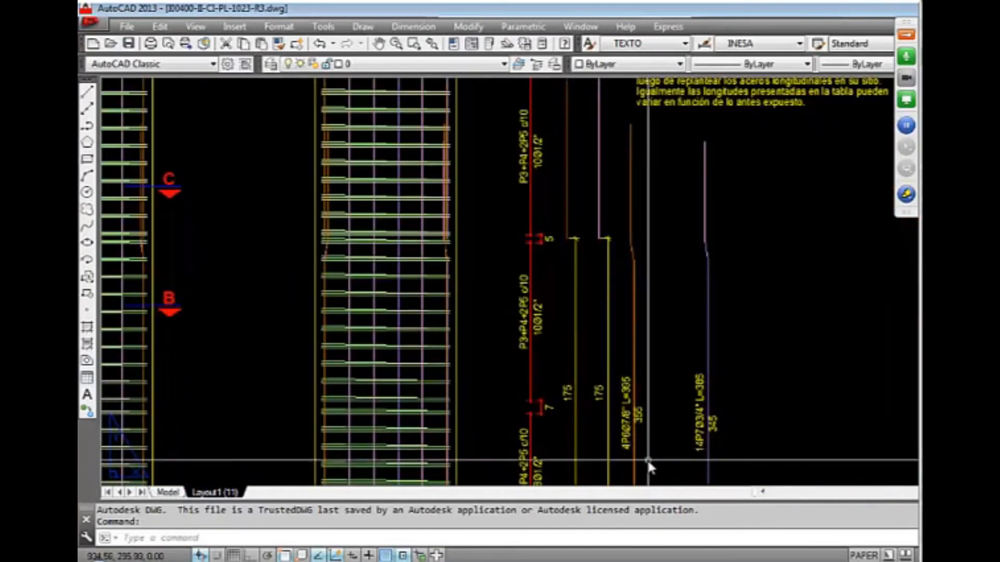
pyautogui.scroll(2, 648, 461)
pyautogui.scroll(-3, 657, 281)
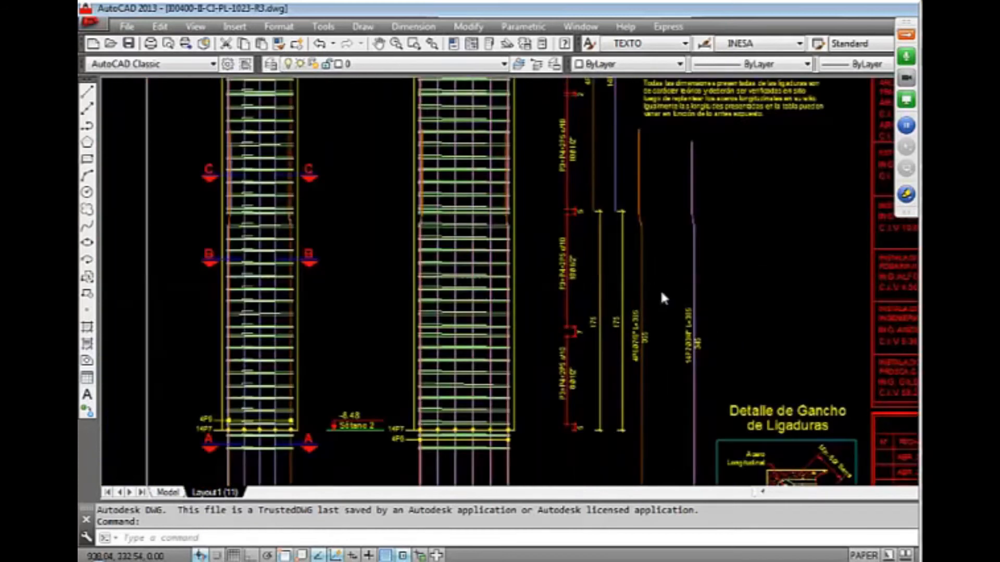
pyautogui.scroll(-3, 662, 298)
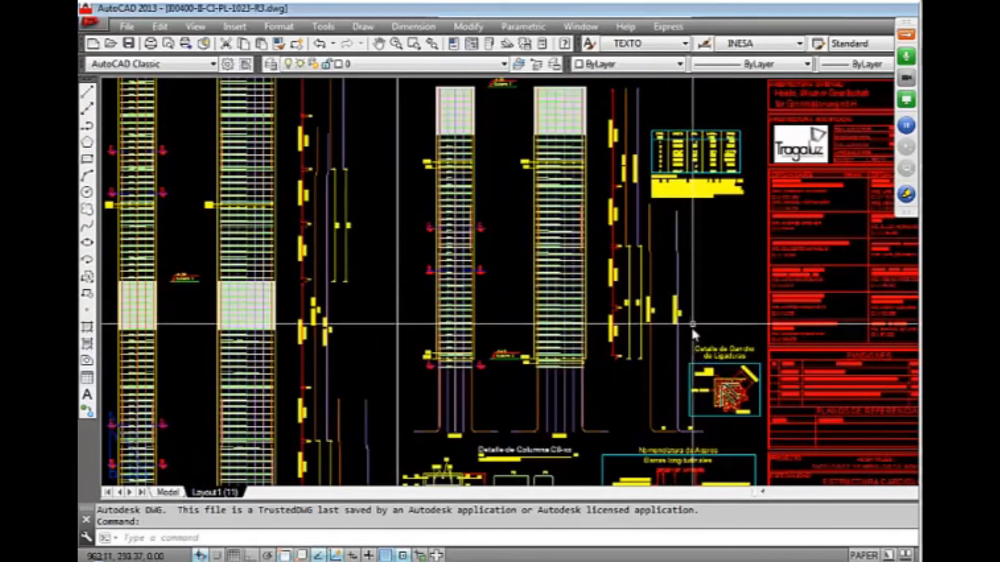
# - Examine the lengths and splice positions of column C8-xx's lower bars P6 and P7 near Sótano 2
pyautogui.scroll(6, 679, 316)
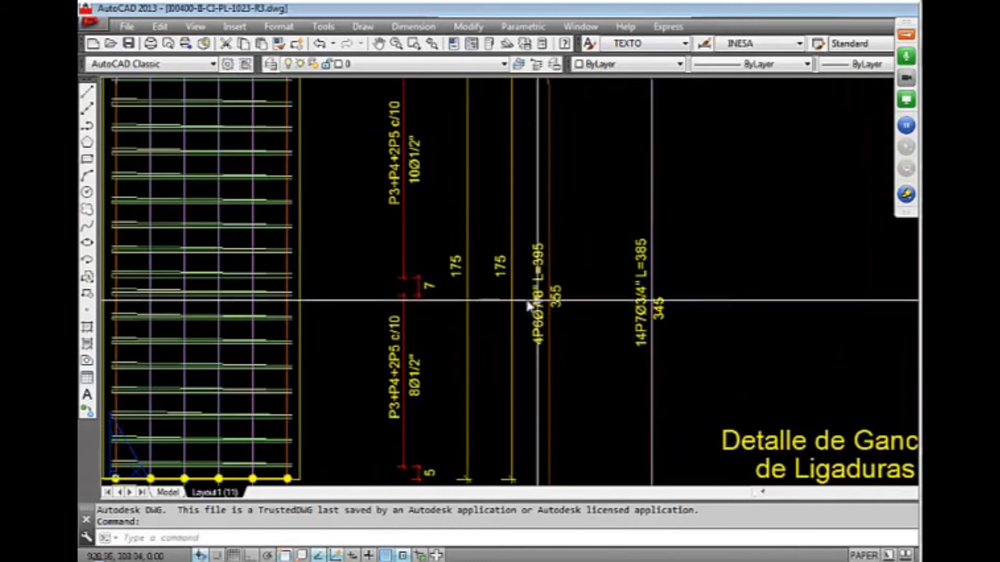
pyautogui.scroll(3, 555, 324)
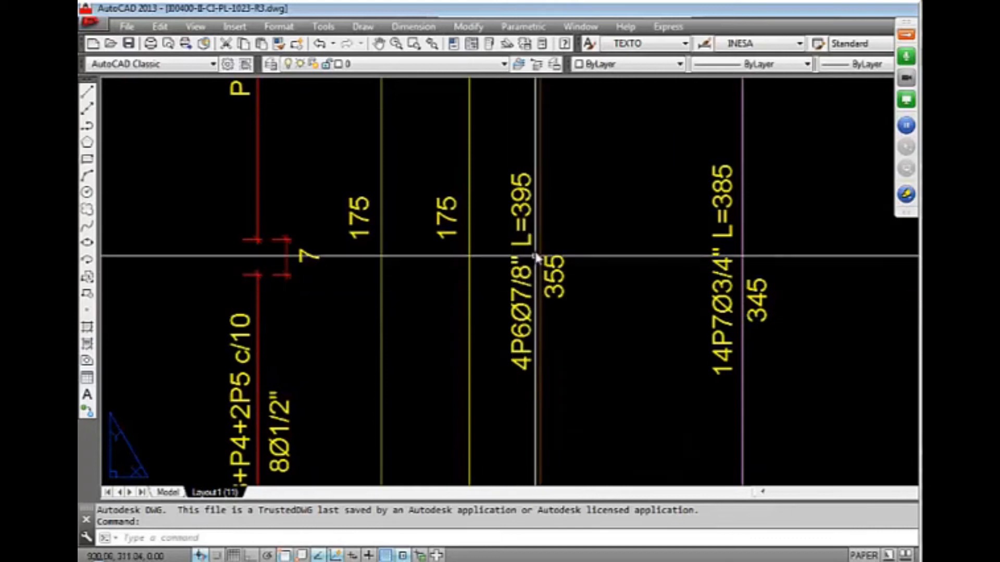
pyautogui.scroll(-3, 458, 369)
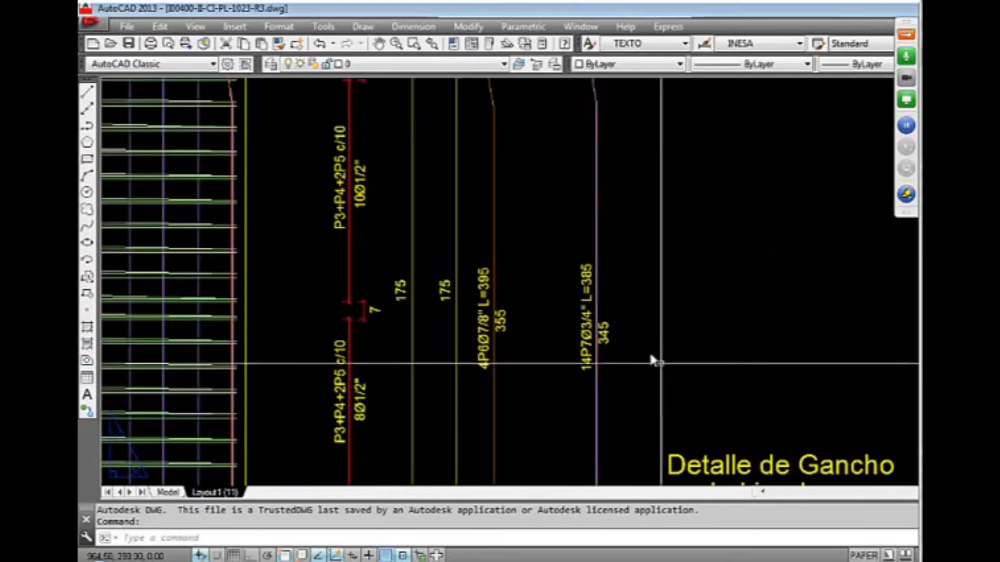
pyautogui.scroll(-3, 492, 296)
pyautogui.scroll(-2, 493, 305)
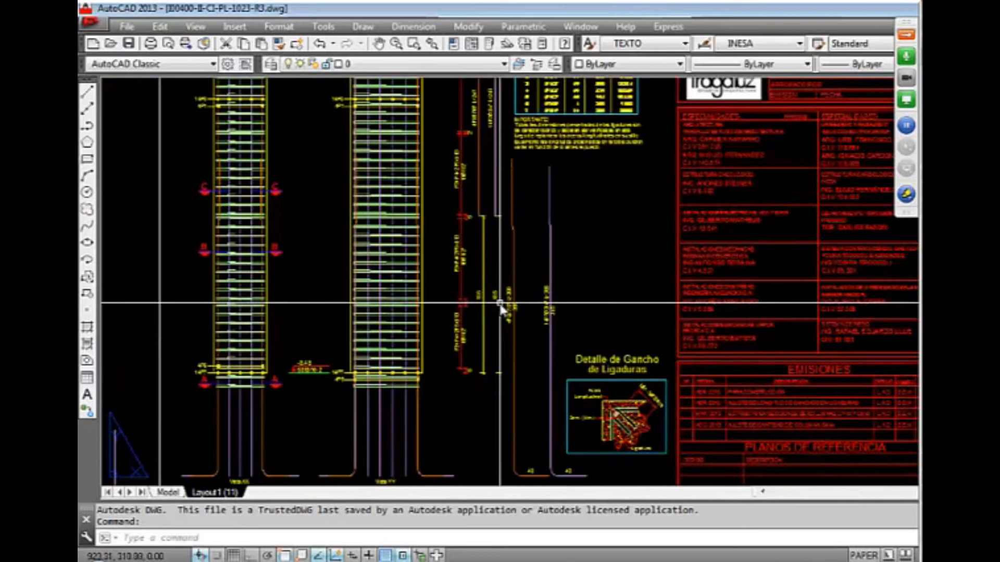
pyautogui.scroll(-2, 495, 303)
pyautogui.scroll(-2, 497, 304)
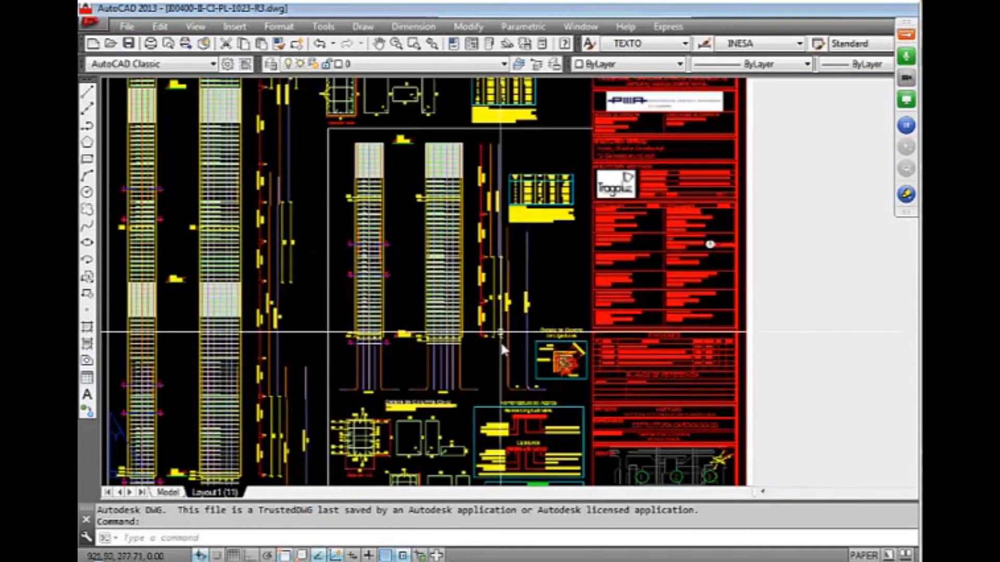
# - Examine column C8-xx's sections C-C, B-B and A-A with their bar positions and stirrup shapes
pyautogui.scroll(-2, 420, 411)
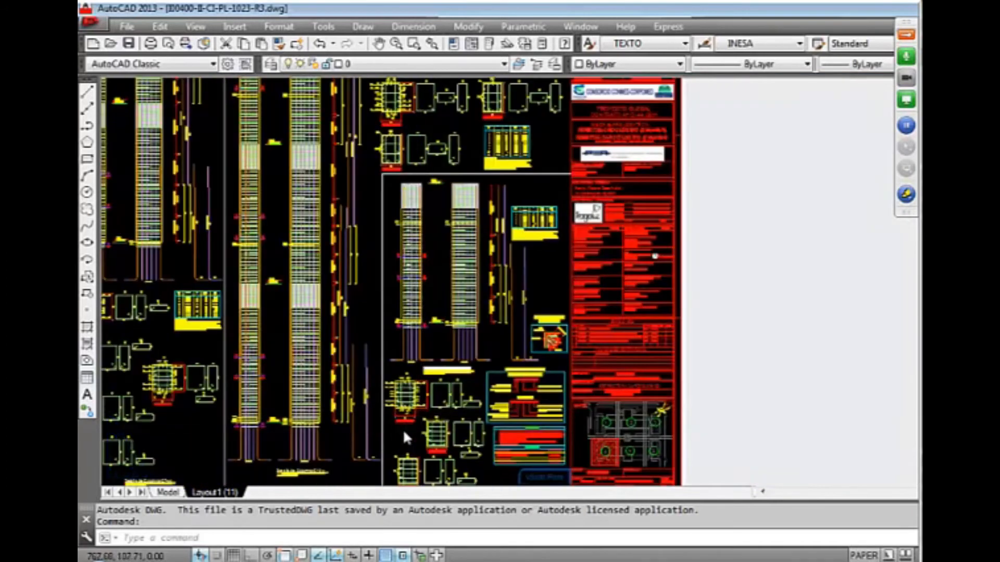
pyautogui.scroll(5, 408, 411)
pyautogui.scroll(1, 435, 344)
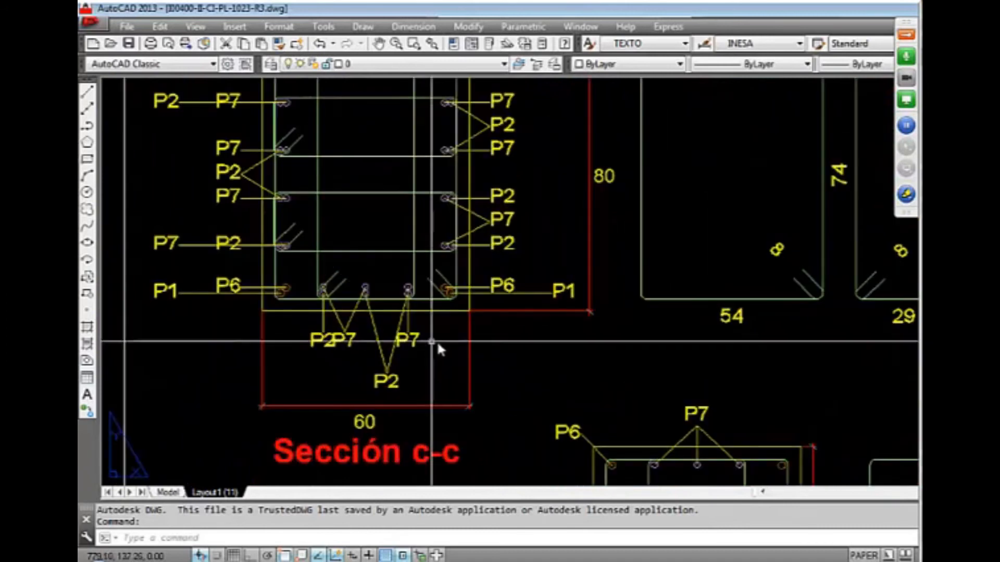
pyautogui.scroll(-1, 468, 346)
pyautogui.scroll(-4, 499, 325)
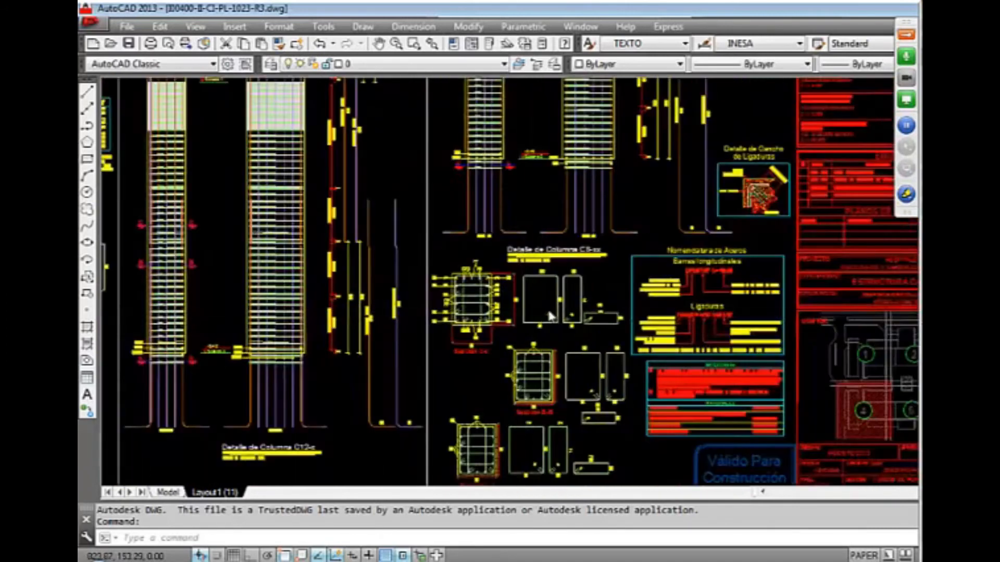
pyautogui.scroll(1, 651, 162)
pyautogui.scroll(1, 651, 161)
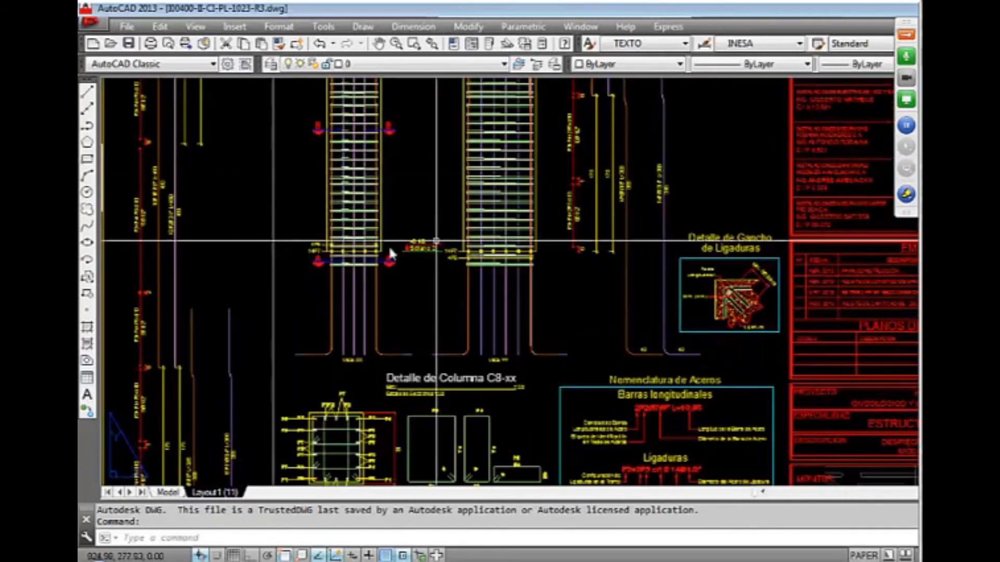
pyautogui.scroll(-4, 541, 195)
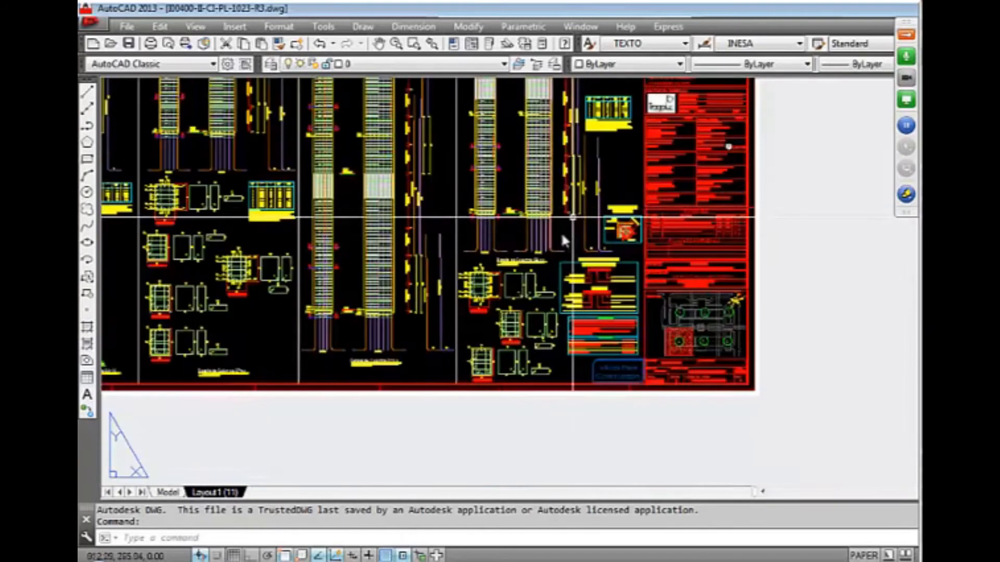
pyautogui.scroll(5, 489, 391)
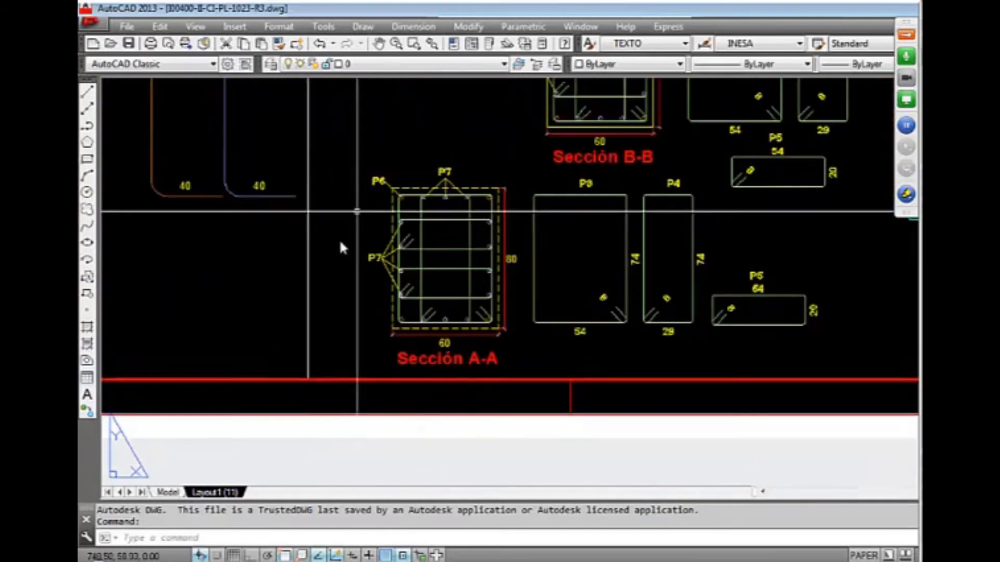
pyautogui.scroll(-3, 552, 387)
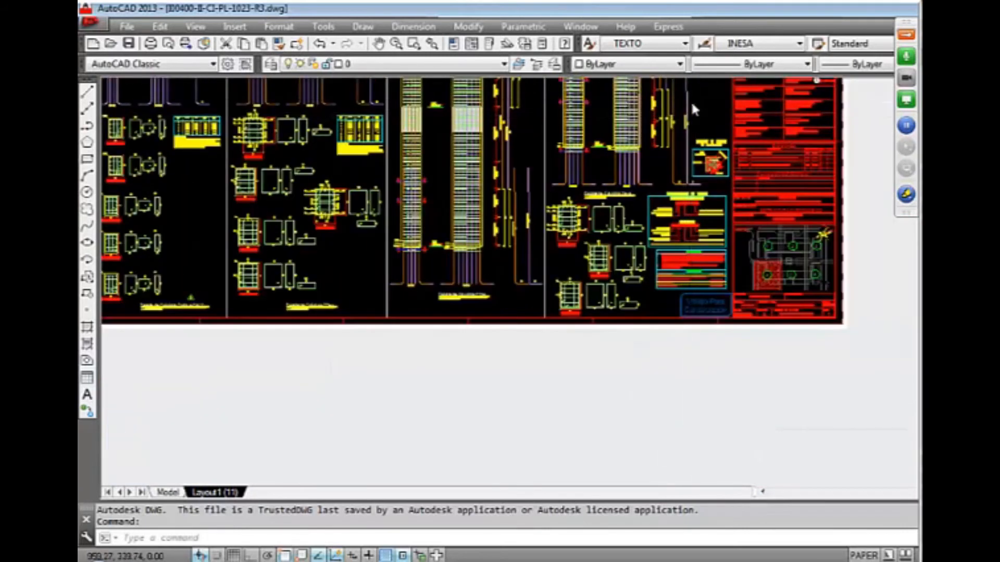
# - Compare column C8-xx's lower bars P6 and P7 with upper bars P1 and P2, including their splices and reinforcement table
pyautogui.scroll(5, 691, 100)
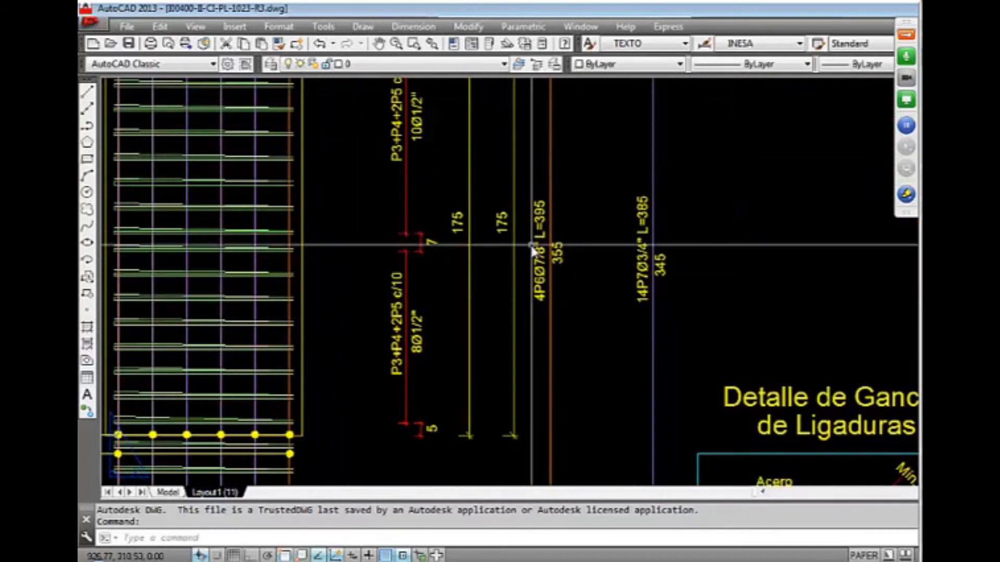
pyautogui.scroll(-5, 683, 316)
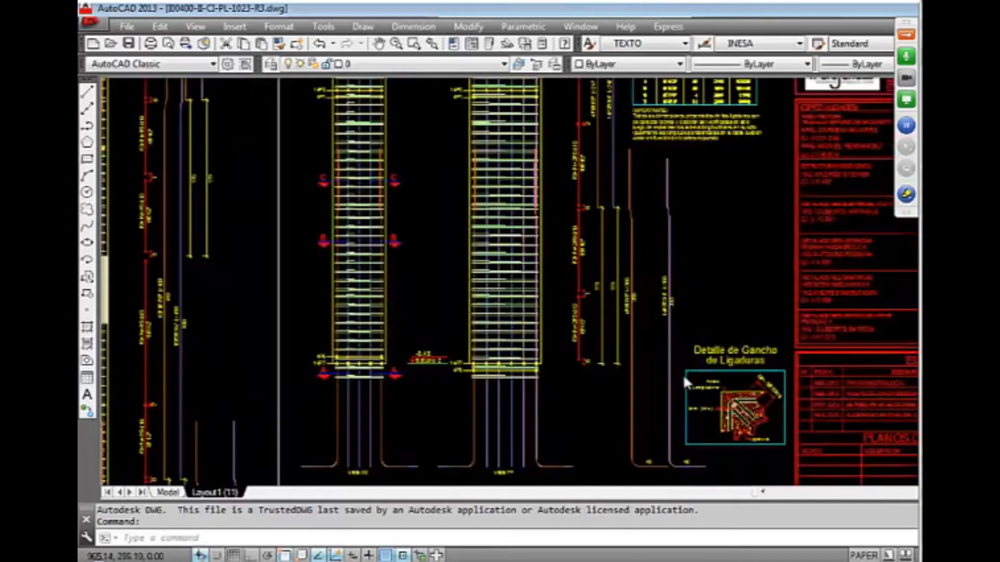
pyautogui.scroll(2, 643, 363)
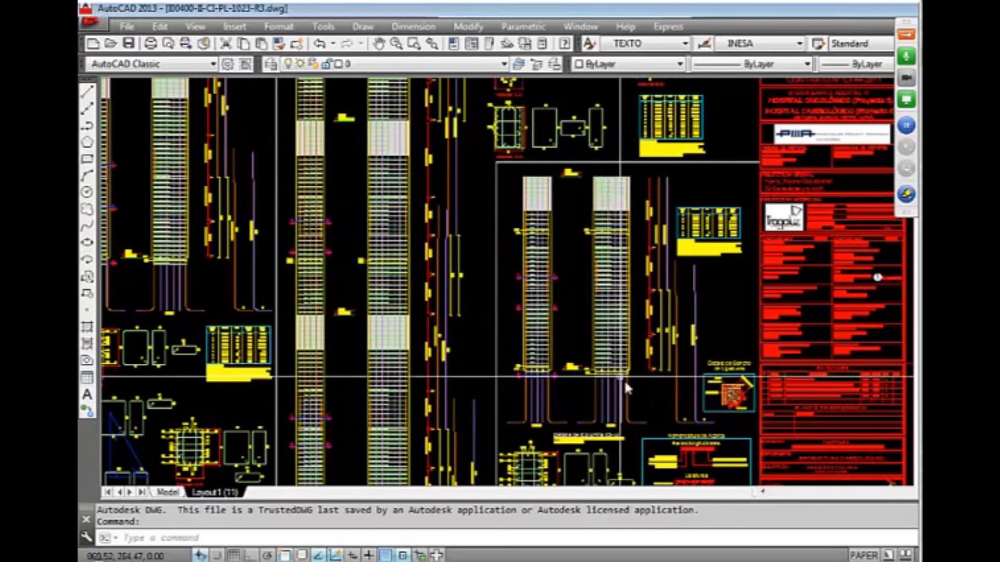
pyautogui.scroll(5, 647, 252)
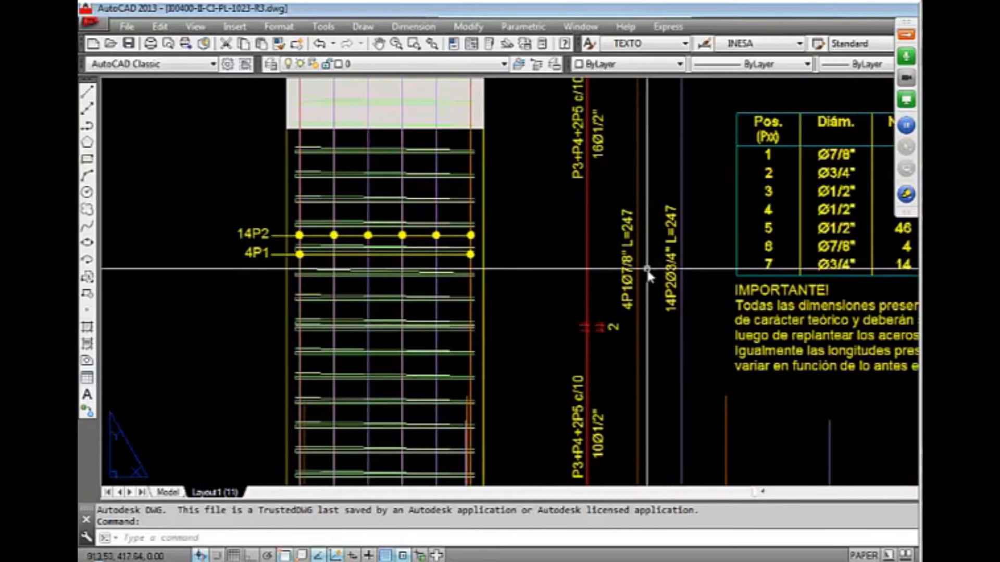
pyautogui.scroll(-4, 609, 277)
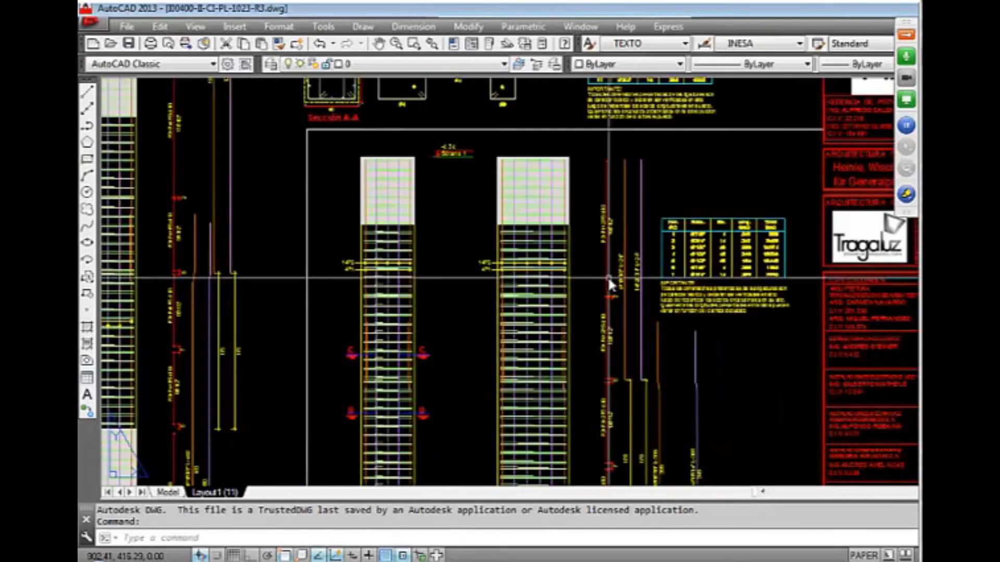
pyautogui.scroll(5, 664, 443)
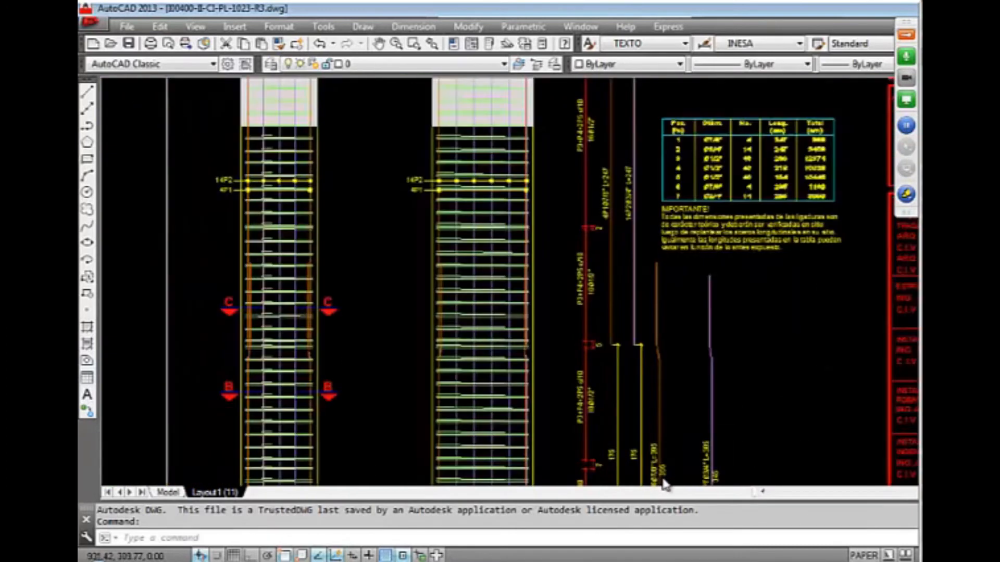
pyautogui.scroll(-4, 665, 435)
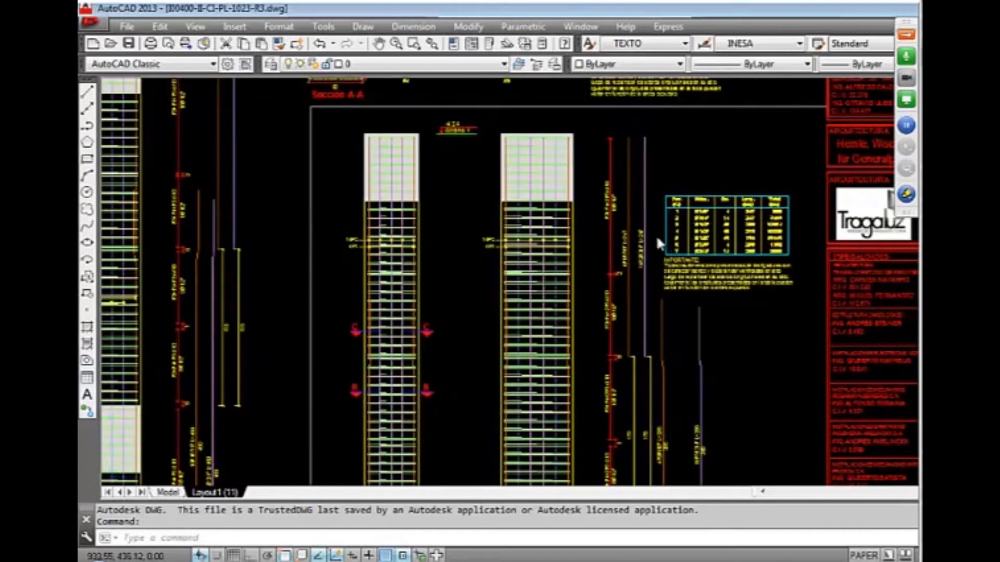
pyautogui.scroll(3, 656, 237)
pyautogui.scroll(-1, 667, 265)
pyautogui.scroll(-6, 667, 265)
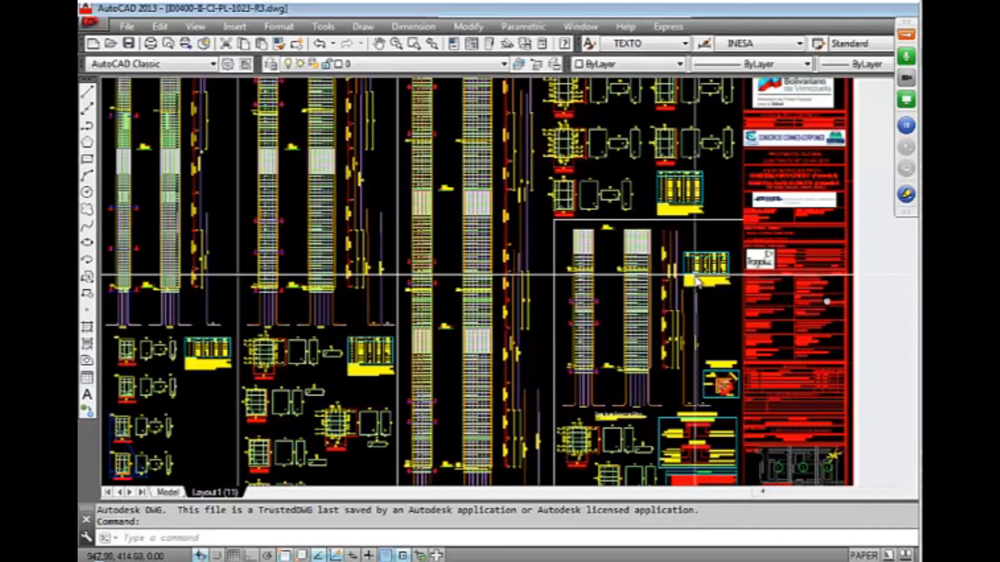
# - Examine the second column's bars P1 and P2 and their splices with P6 and P7 above Sótano 1
pyautogui.scroll(6, 518, 234)
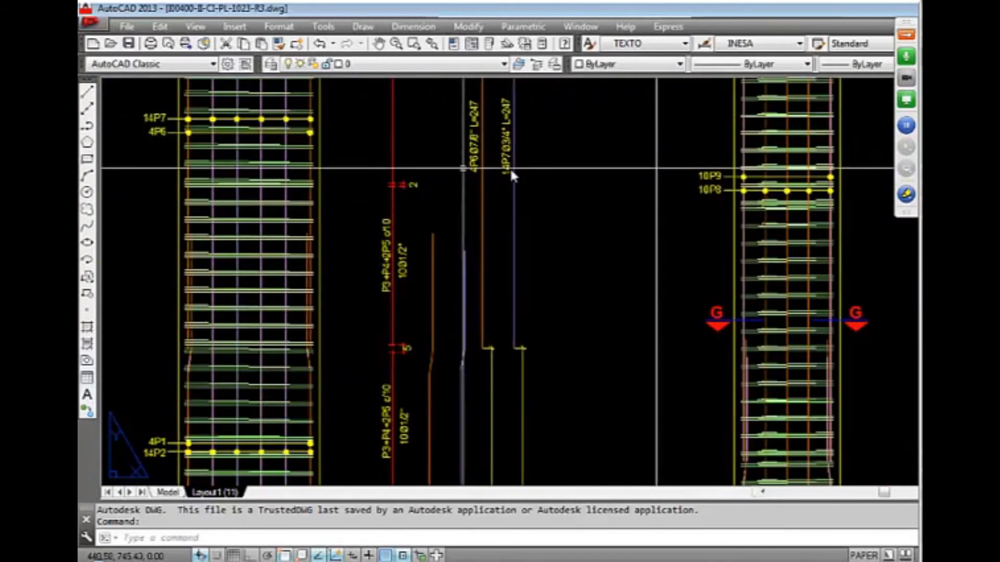
pyautogui.scroll(-2, 518, 229)
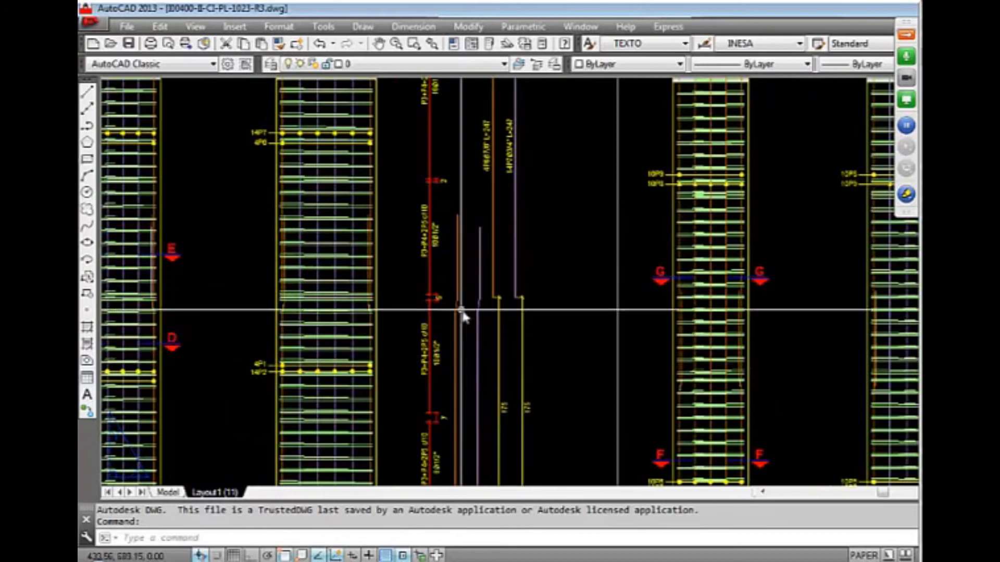
pyautogui.scroll(-3, 479, 364)
pyautogui.scroll(1, 472, 464)
pyautogui.scroll(5, 472, 461)
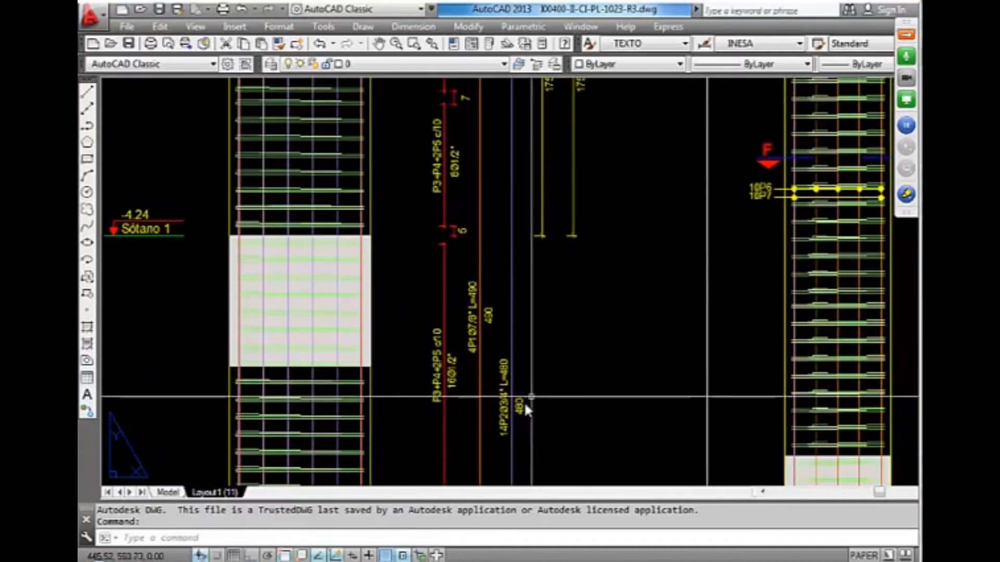
pyautogui.scroll(-8, 539, 413)
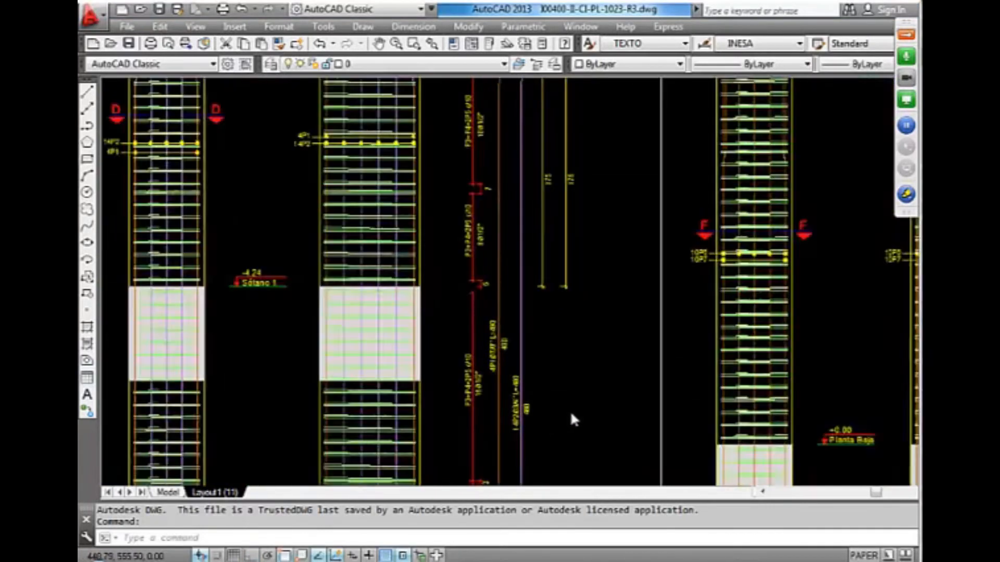
pyautogui.scroll(5, 573, 250)
pyautogui.scroll(3, 578, 266)
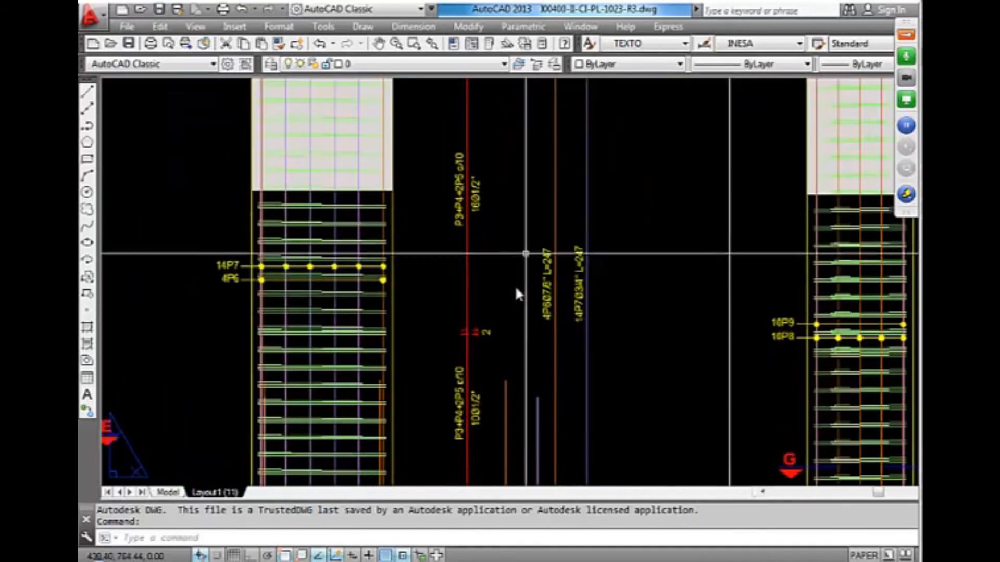
# - Examine the bar layout of the first column on sheet 1023, followed by the whole sheet
pyautogui.scroll(-8, 607, 242)
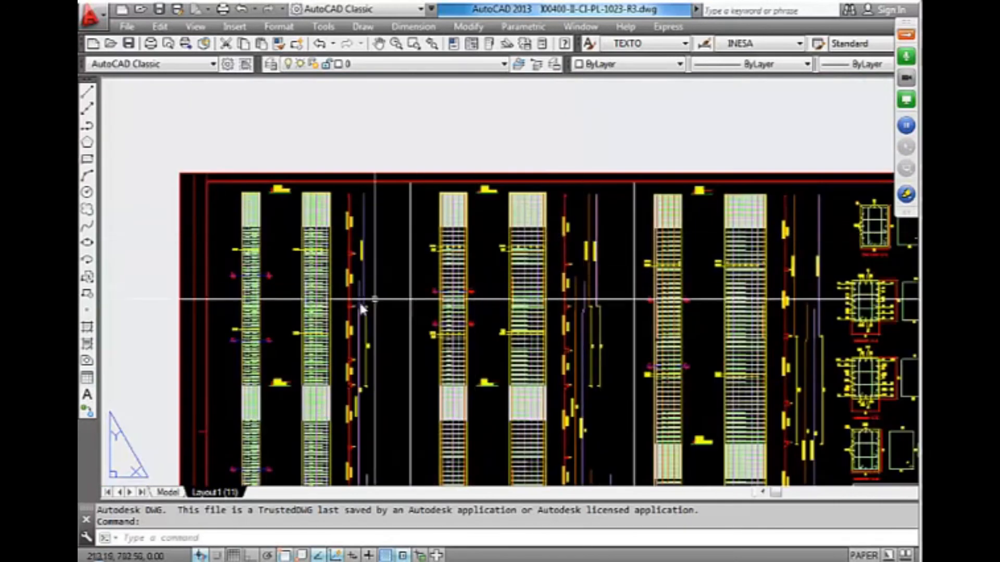
pyautogui.scroll(6, 367, 270)
pyautogui.scroll(-10, 426, 263)
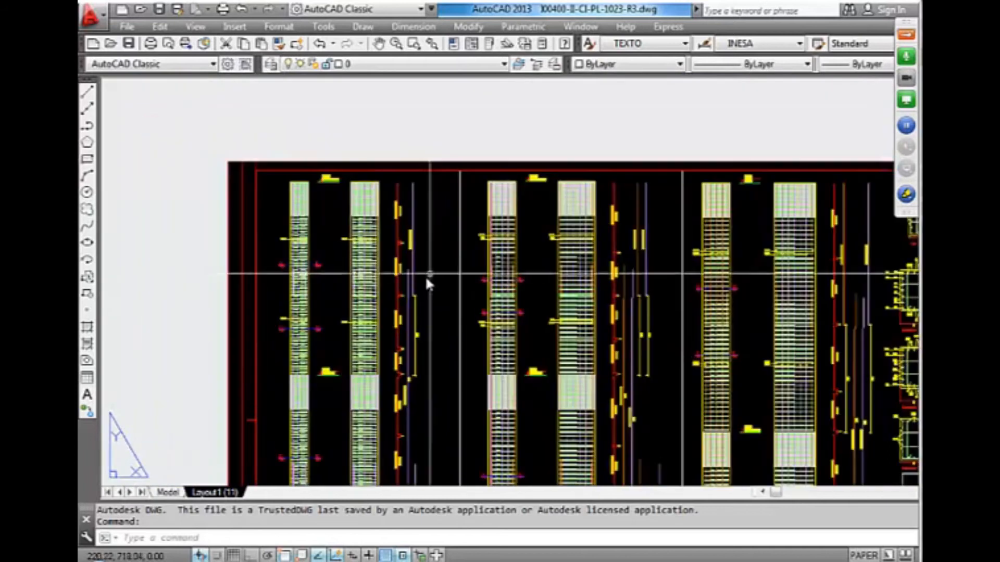
pyautogui.scroll(3, 518, 416)
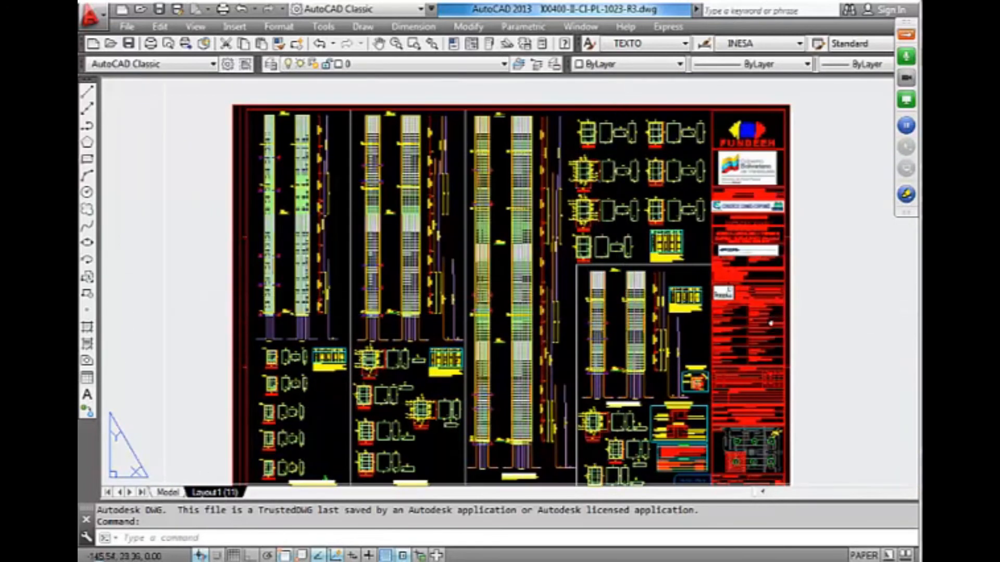
# - Open column drawing I00400-II-CI-PL-1024-R1 and examine the corbel details on the first column at Piso 1
pyautogui.click(136, 561)
pyautogui.doubleClick(388, 253)
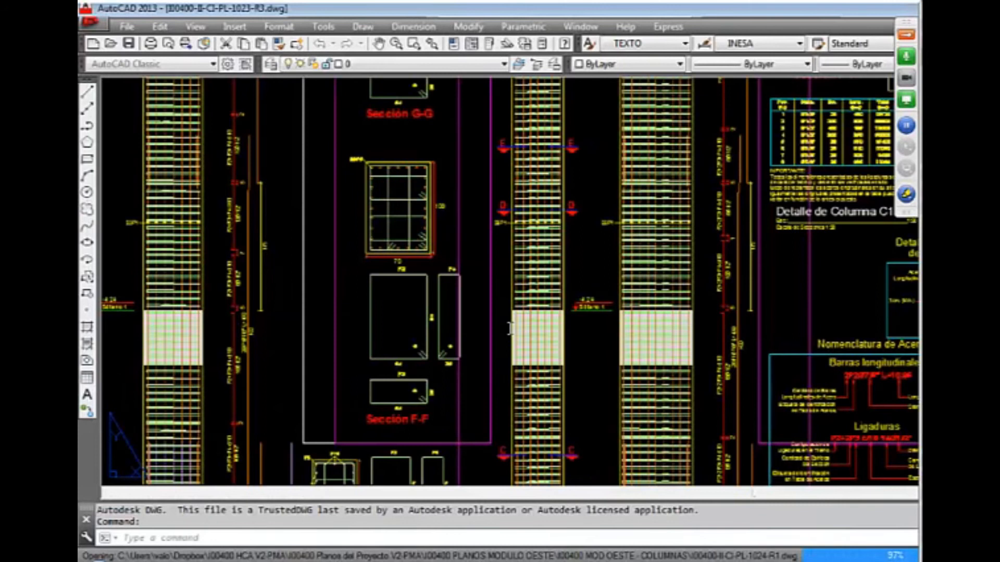
pyautogui.scroll(-4, 346, 299)
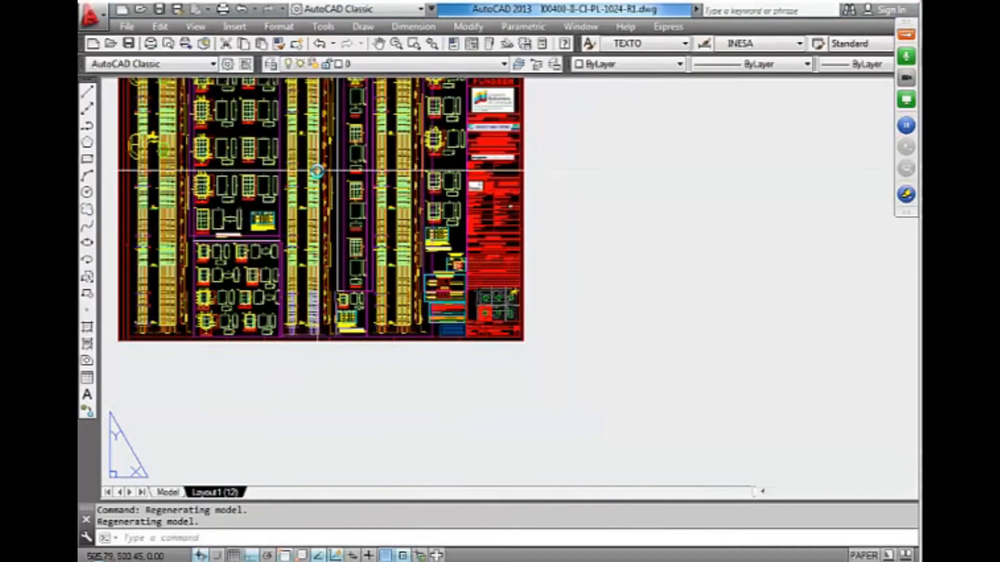
pyautogui.scroll(3, 122, 136)
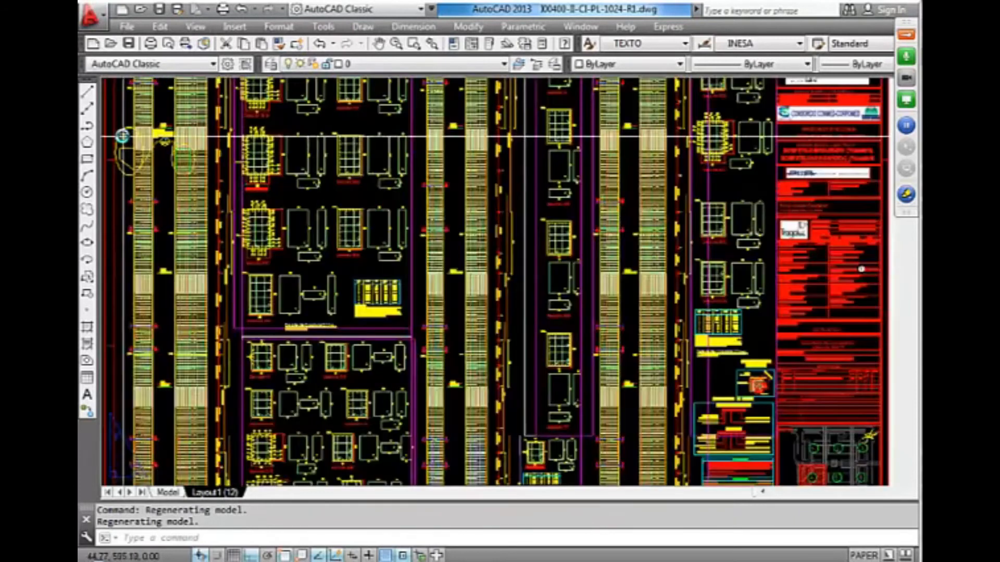
pyautogui.scroll(4, 122, 136)
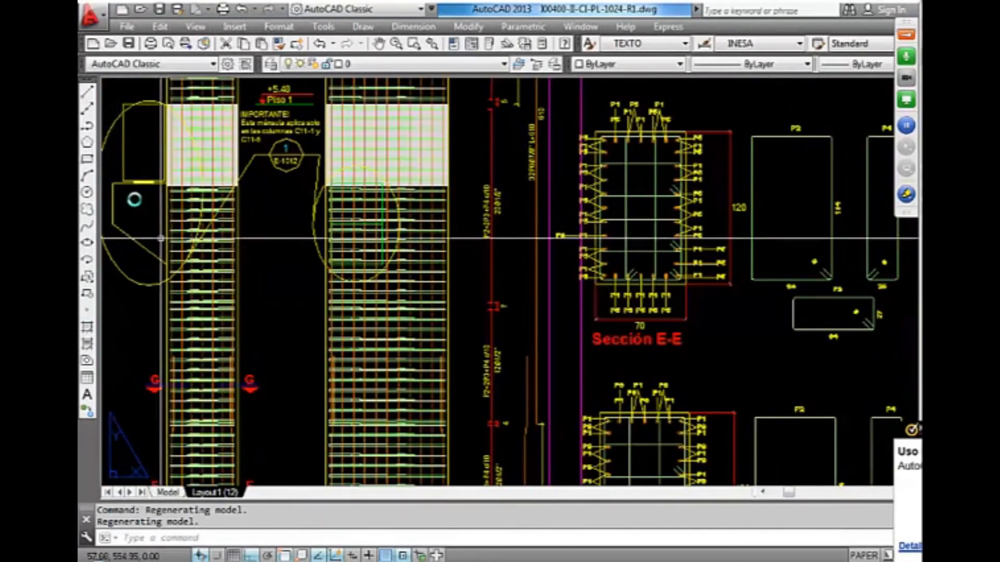
pyautogui.scroll(-1, 377, 258)
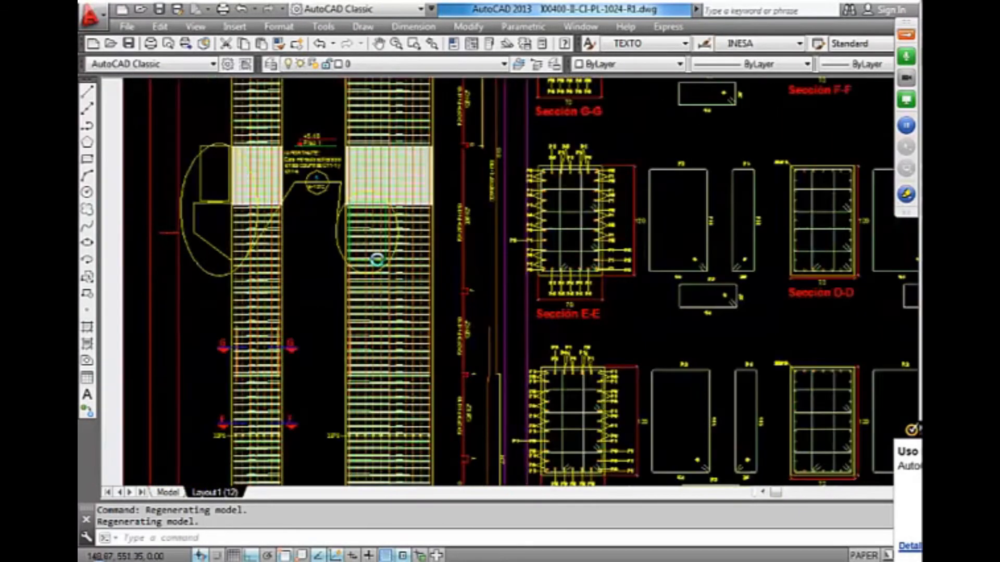
pyautogui.scroll(-4, 377, 258)
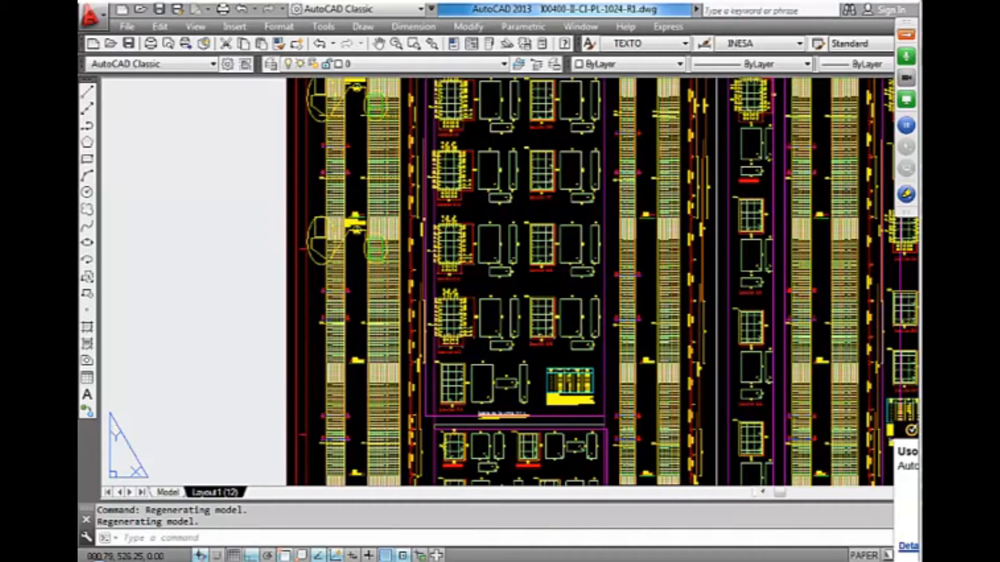
# - Open drawing I00400-II-CI-PL-0001-R4 from the I00400 GENERAL folder inside I00400 PLANOS GENERALES
pyautogui.hotkey('alt', 'Tab')
pyautogui.click(105, 117)
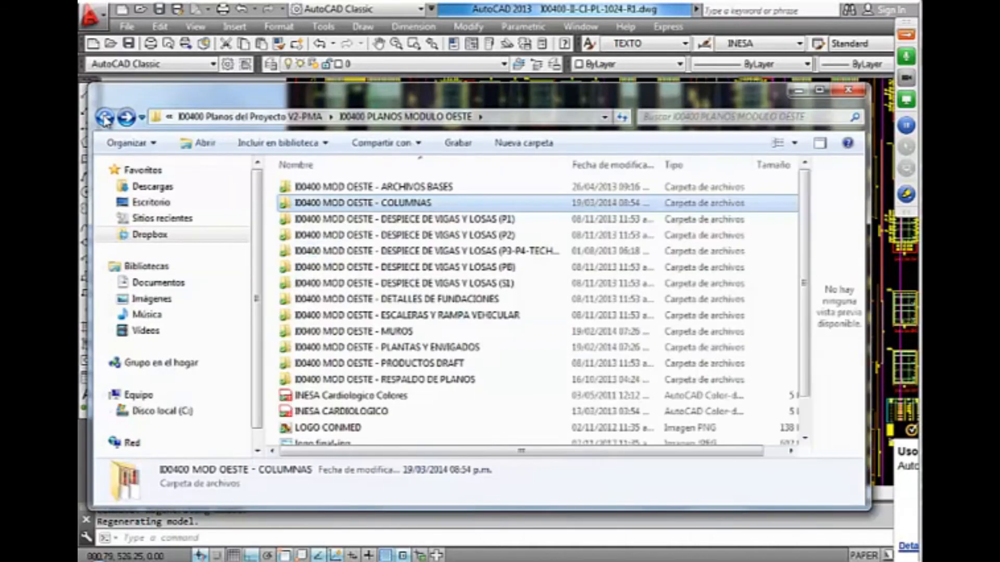
pyautogui.click(104, 118)
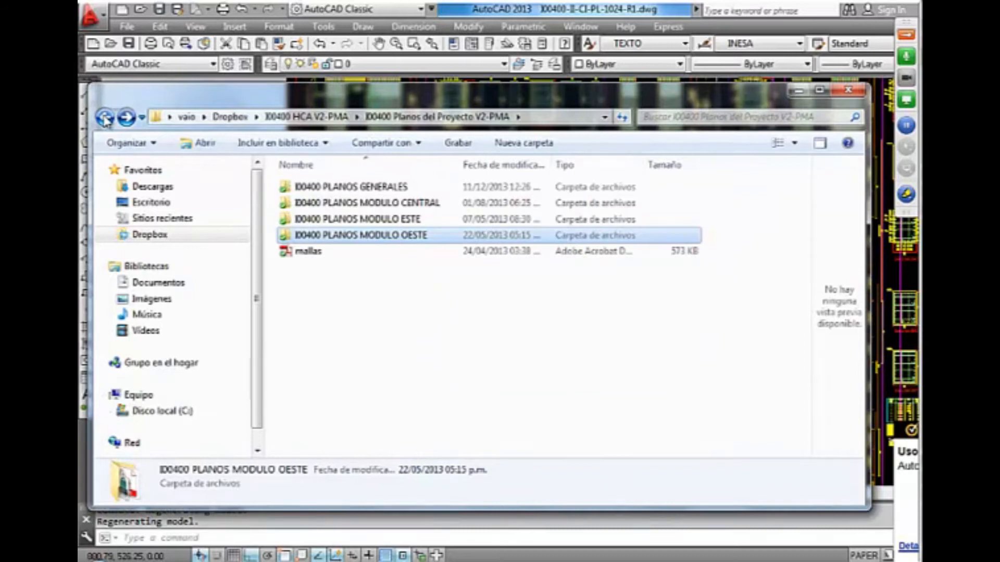
pyautogui.doubleClick(346, 187)
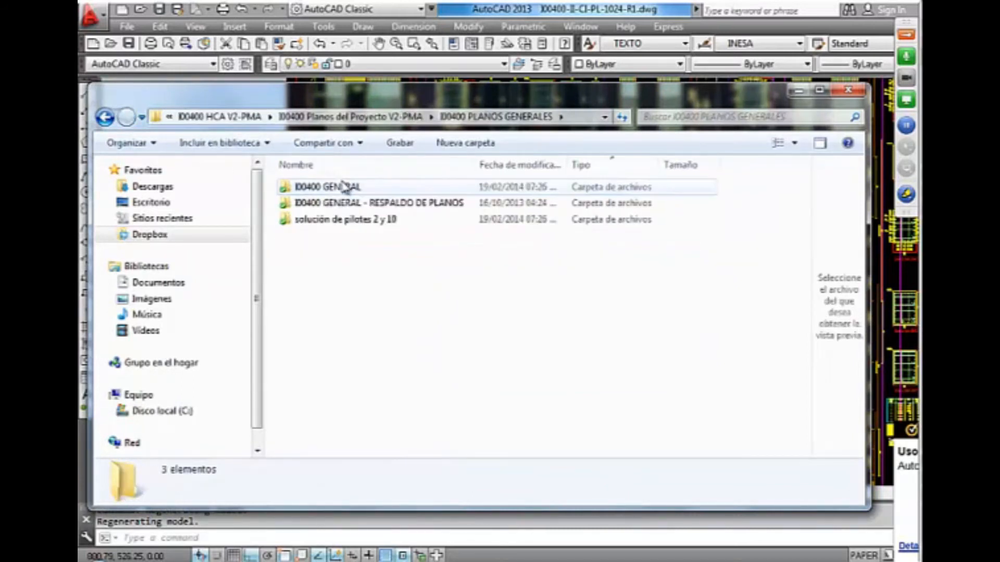
pyautogui.click(104, 117)
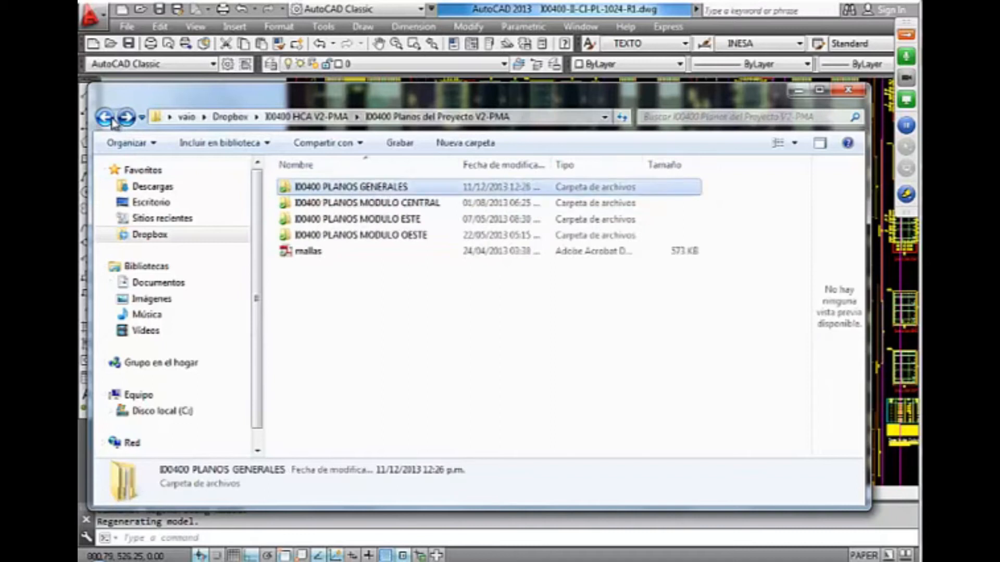
pyautogui.click(104, 118)
pyautogui.doubleClick(388, 366)
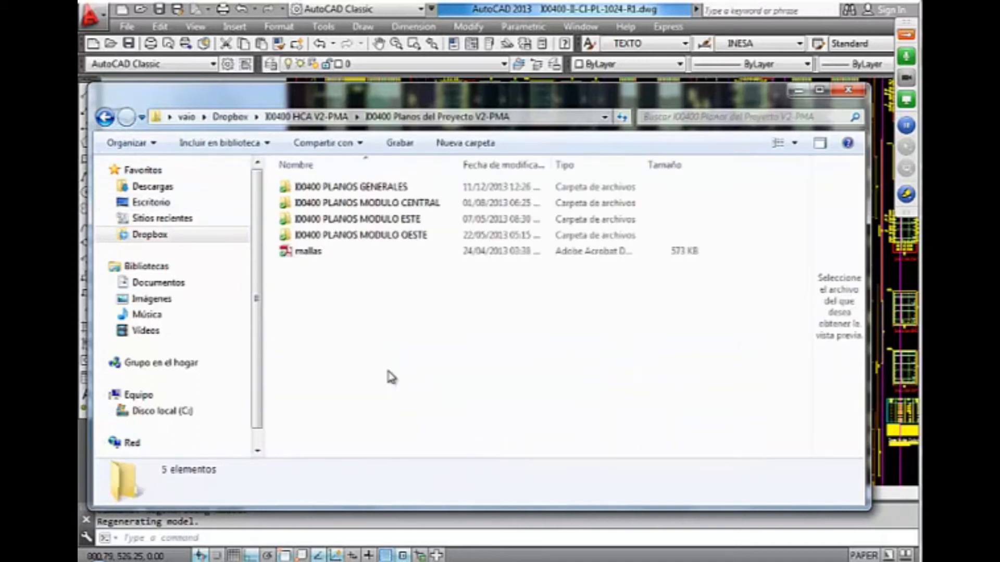
pyautogui.doubleClick(359, 188)
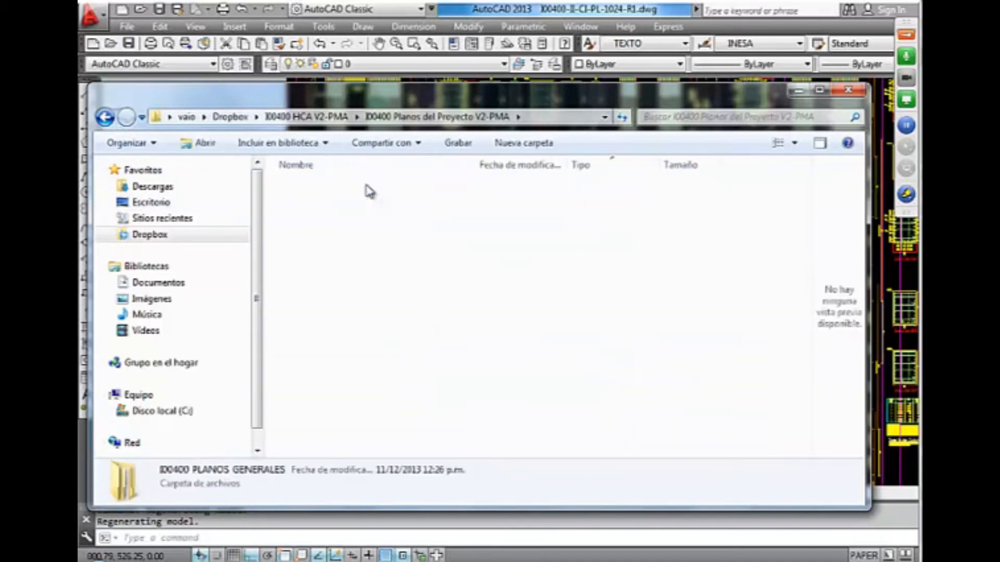
pyautogui.doubleClick(333, 187)
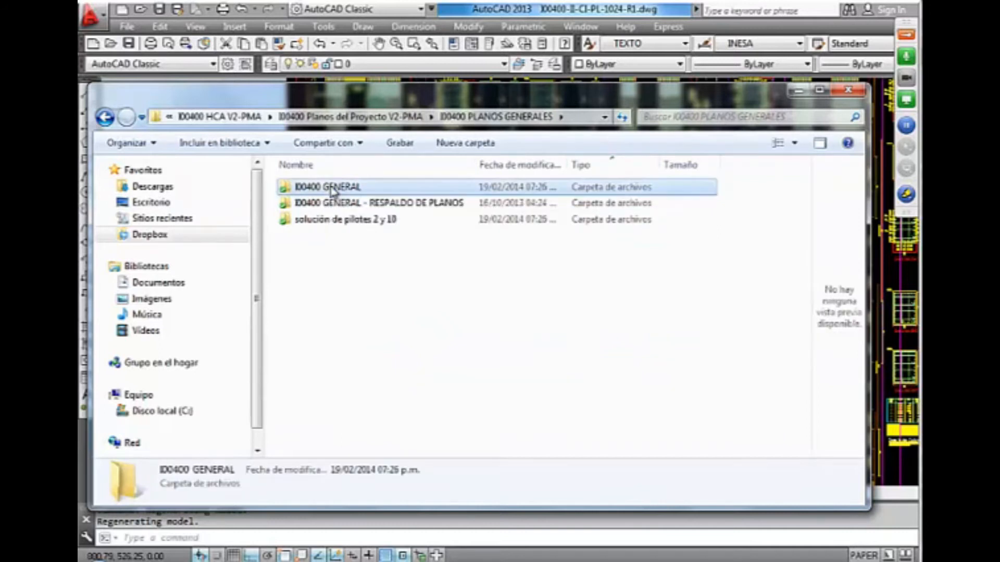
pyautogui.doubleClick(348, 187)
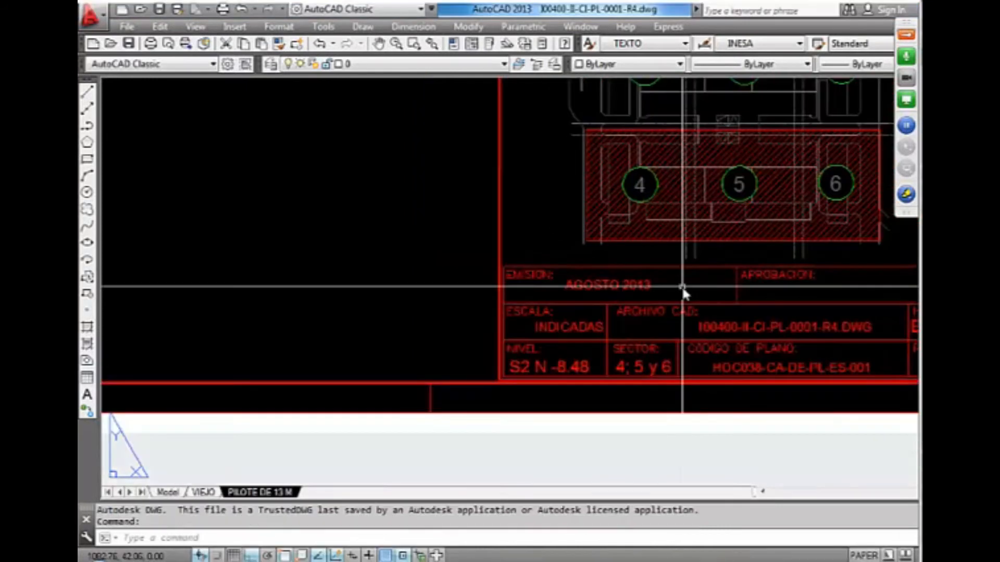
# - Examine the PILOTE DE 13 M sheet, covering its title block, overall pile plan and existing pile groups
pyautogui.scroll(-2, 425, 216)
pyautogui.scroll(-1, 344, 186)
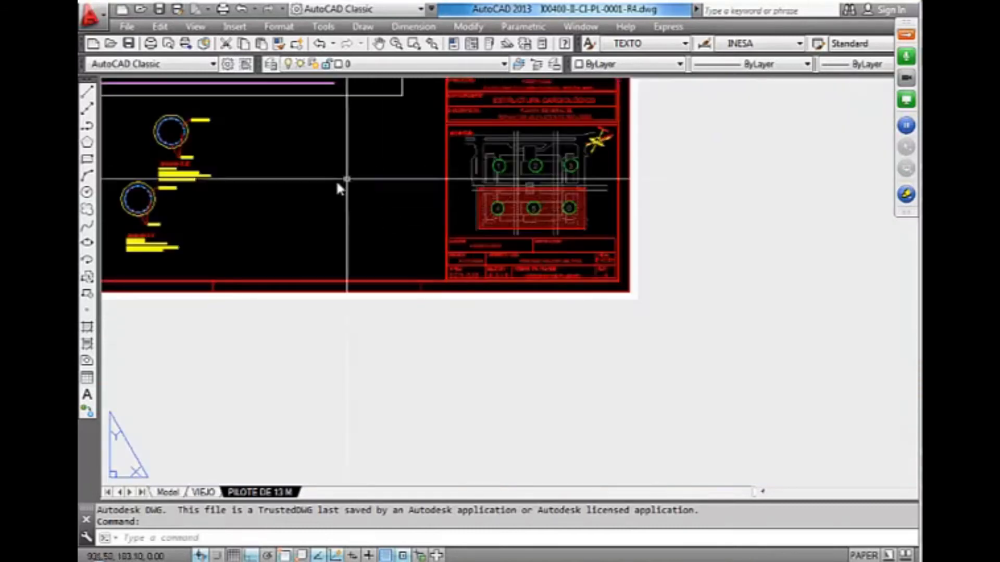
pyautogui.scroll(-2, 469, 245)
pyautogui.scroll(-1, 469, 257)
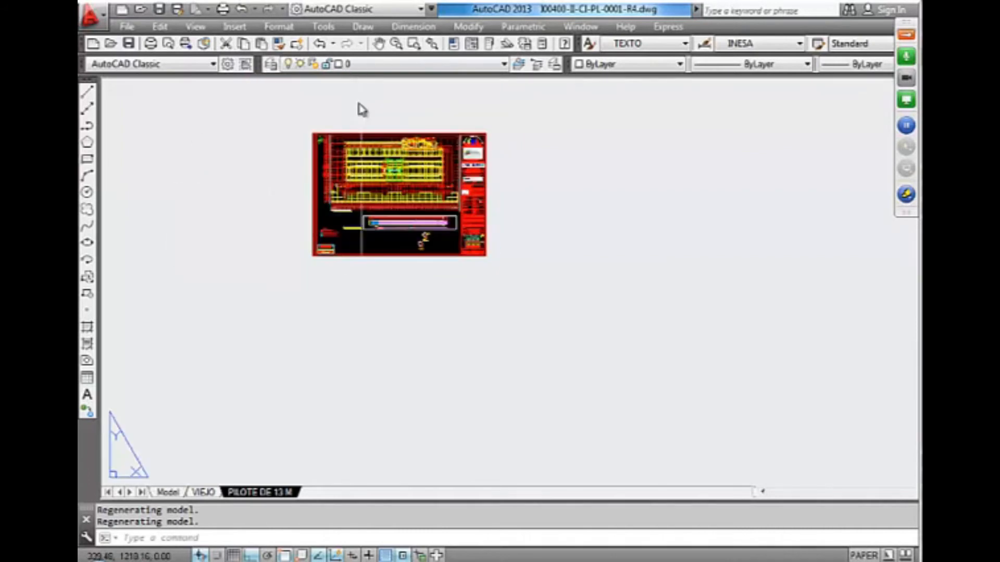
pyautogui.scroll(5, 354, 130)
pyautogui.scroll(3, 369, 442)
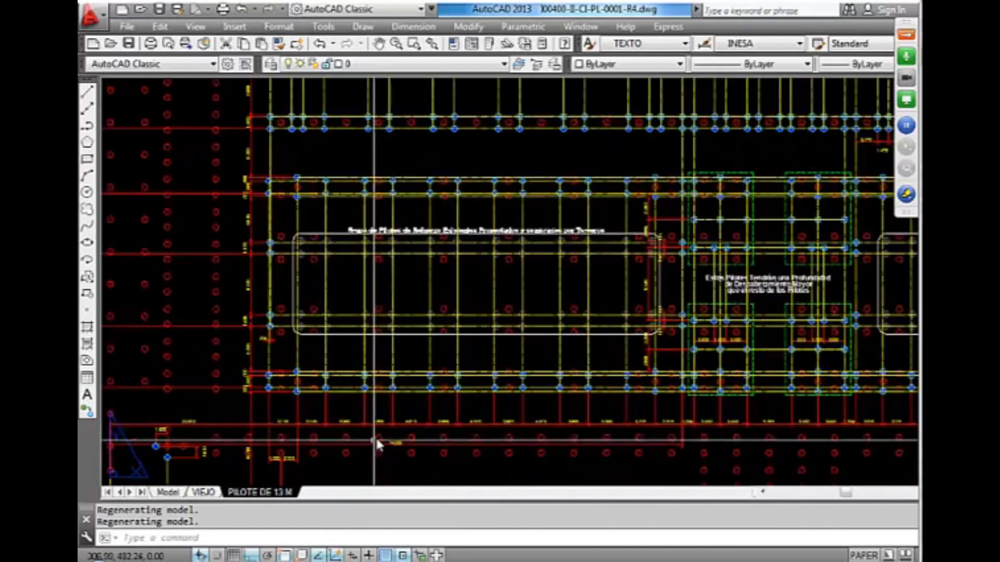
# - Open general drawing I00400-II-CI-PL-0002-R6 and examine the grid and foundation layout in its plan
pyautogui.click(151, 561)
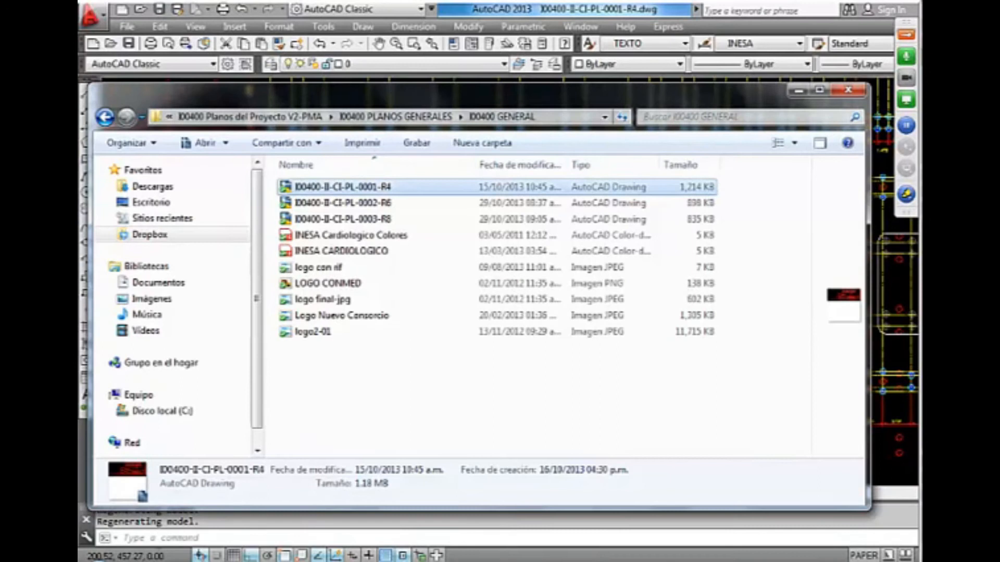
pyautogui.doubleClick(368, 204)
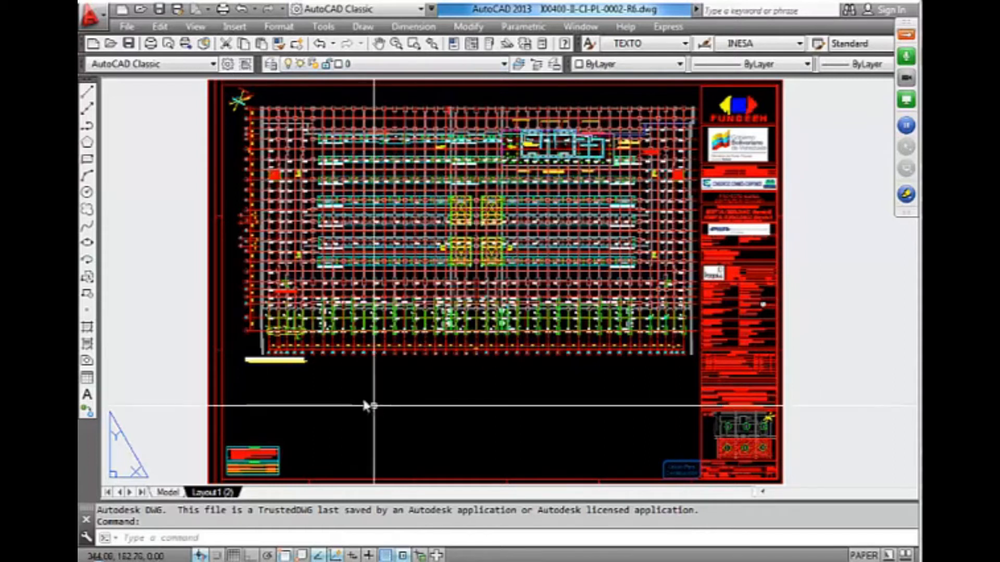
pyautogui.scroll(3, 325, 192)
pyautogui.scroll(-5, 644, 277)
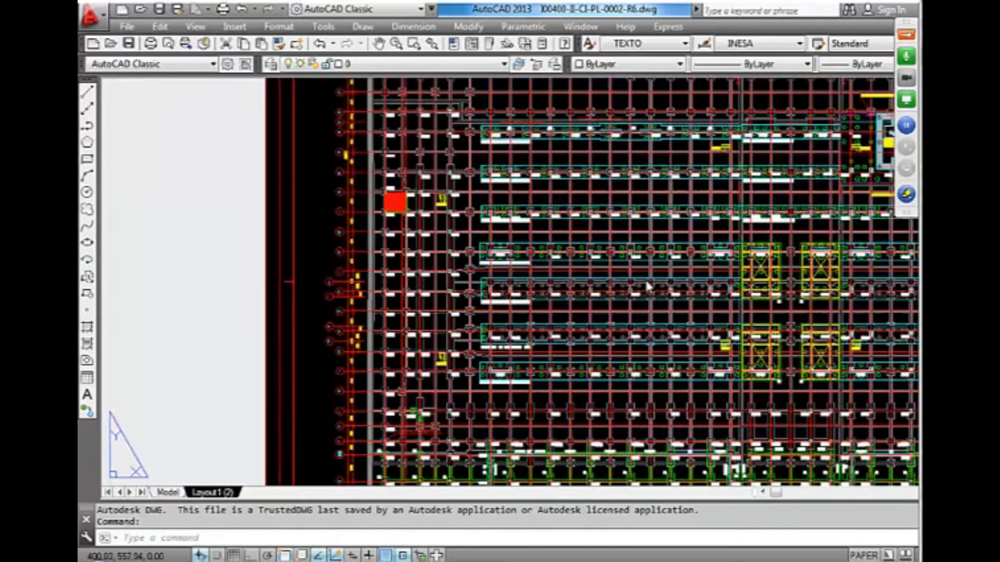
pyautogui.scroll(1, 705, 190)
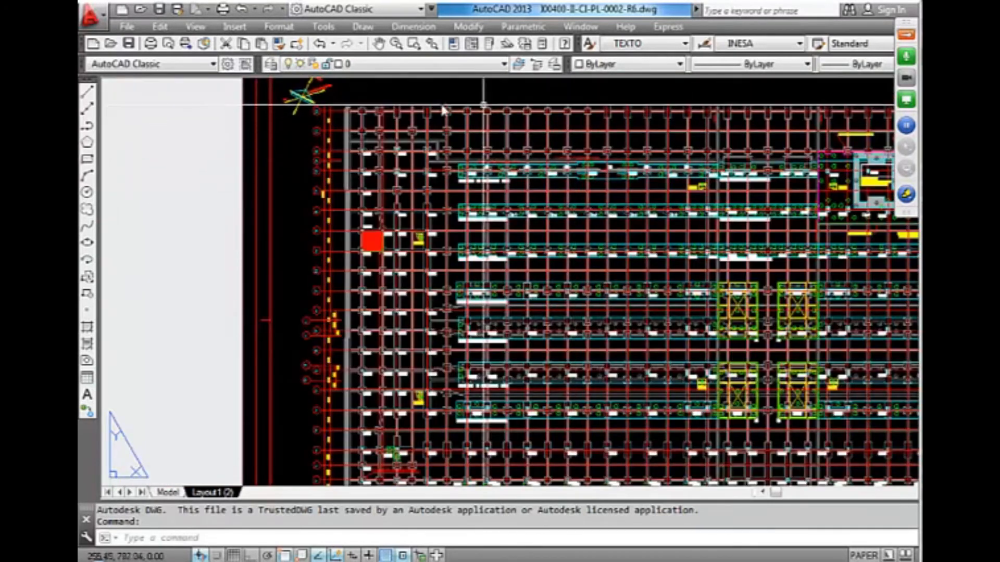
pyautogui.scroll(-1, 361, 391)
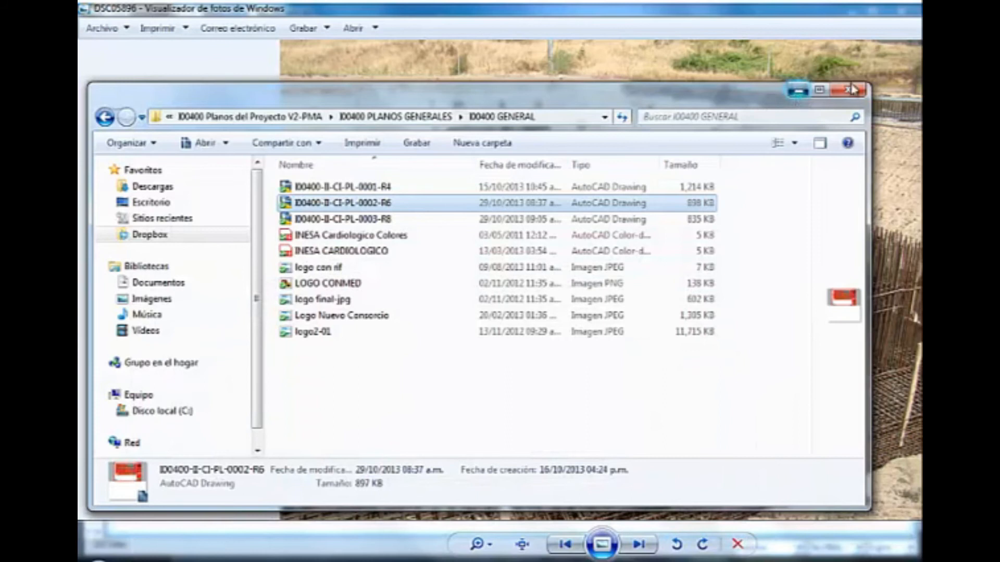
# - Close the project folder window and exit ETABS without saving the changes to the I00412-II-CI-ME-E1-R0-10 model
pyautogui.click(852, 90)
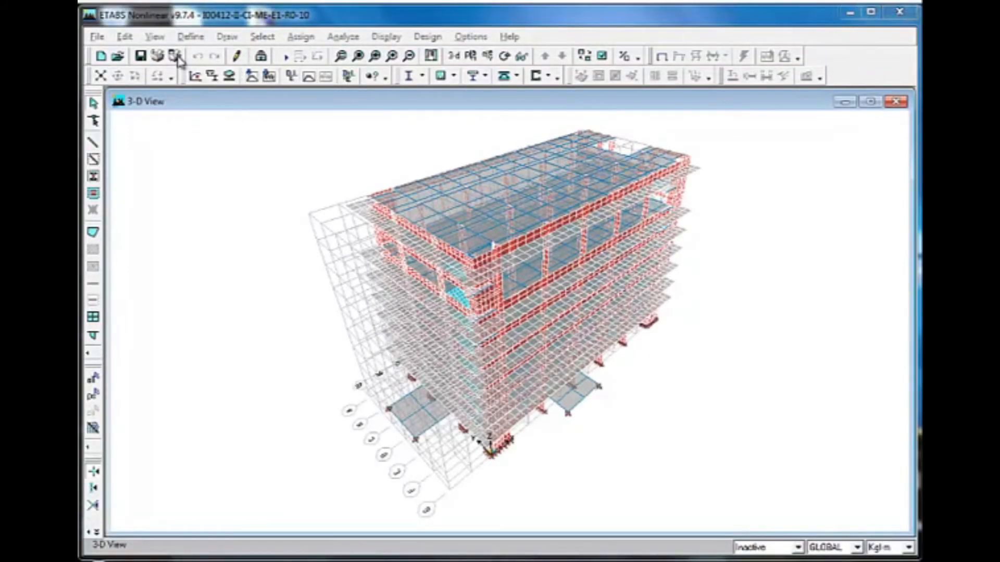
pyautogui.click(97, 36)
pyautogui.click(112, 70)
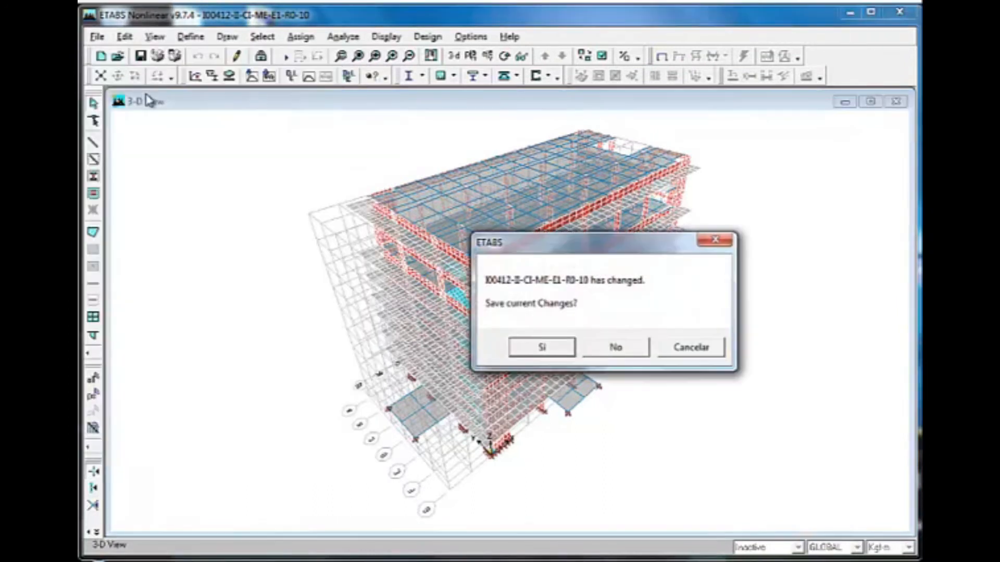
pyautogui.click(605, 343)
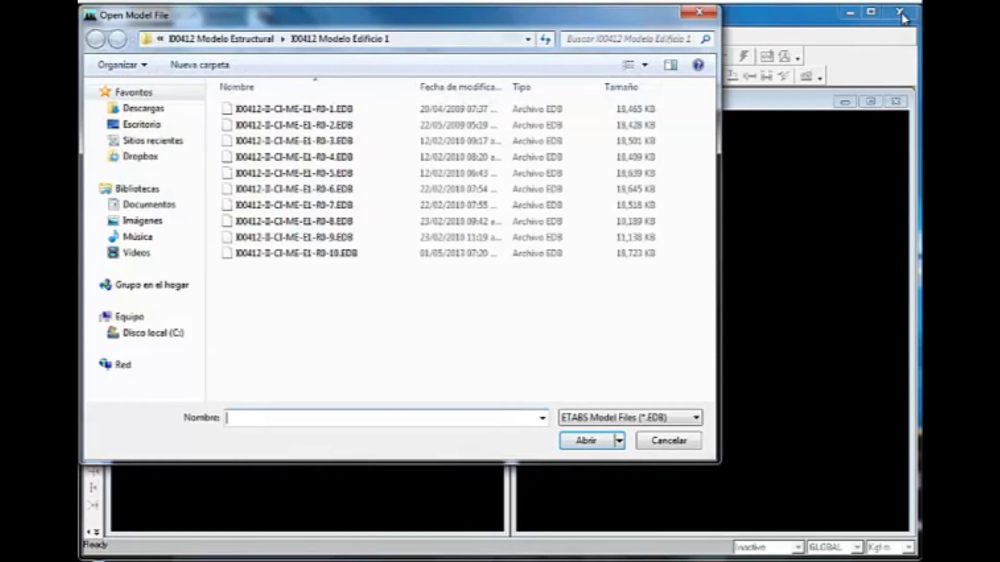
pyautogui.click(700, 12)
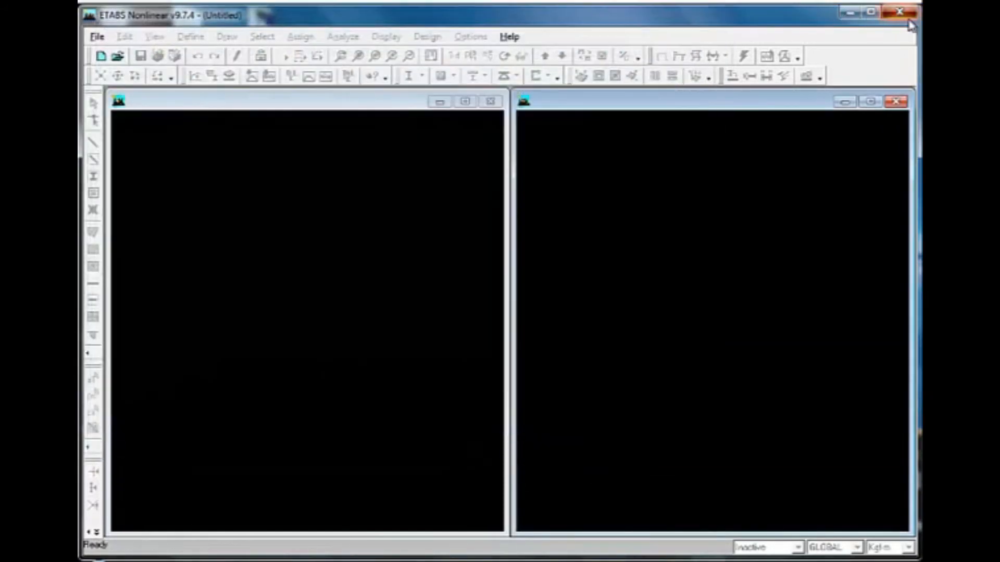
pyautogui.click(901, 16)
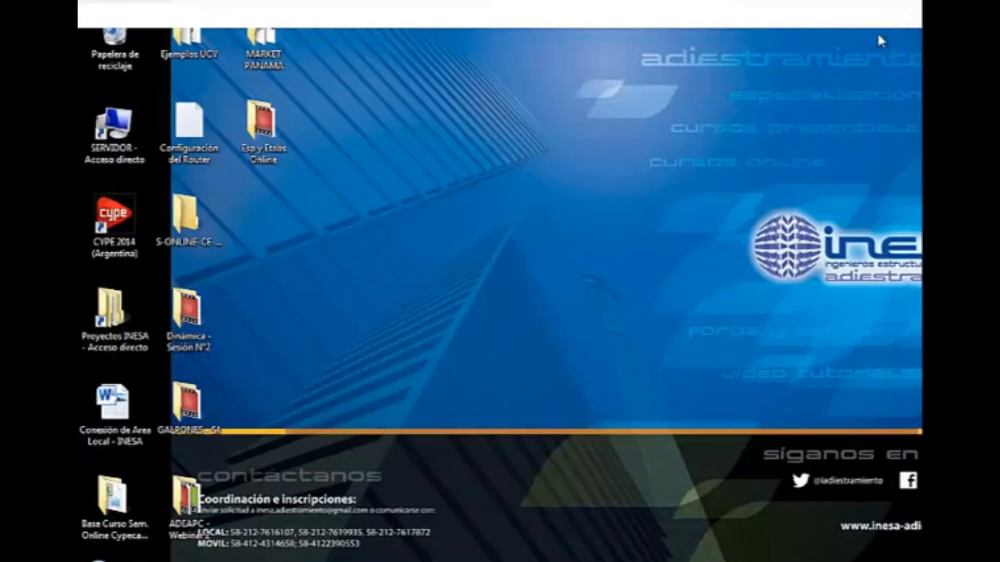
# - Launch CYPE 2014 (Argentina), start CYPECAD from its program launcher and dismiss the missing-file notice
pyautogui.doubleClick(114, 219)
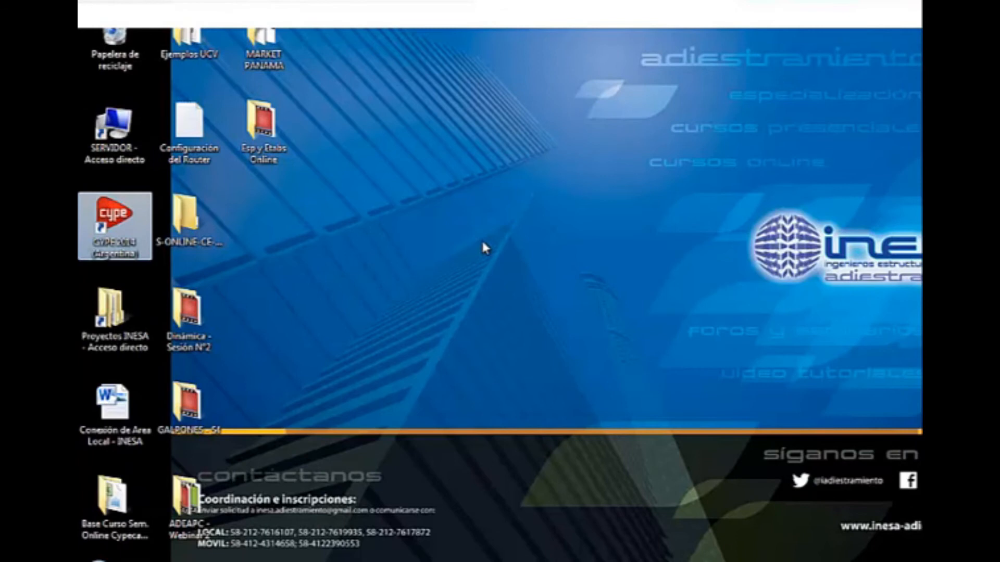
pyautogui.click(355, 560)
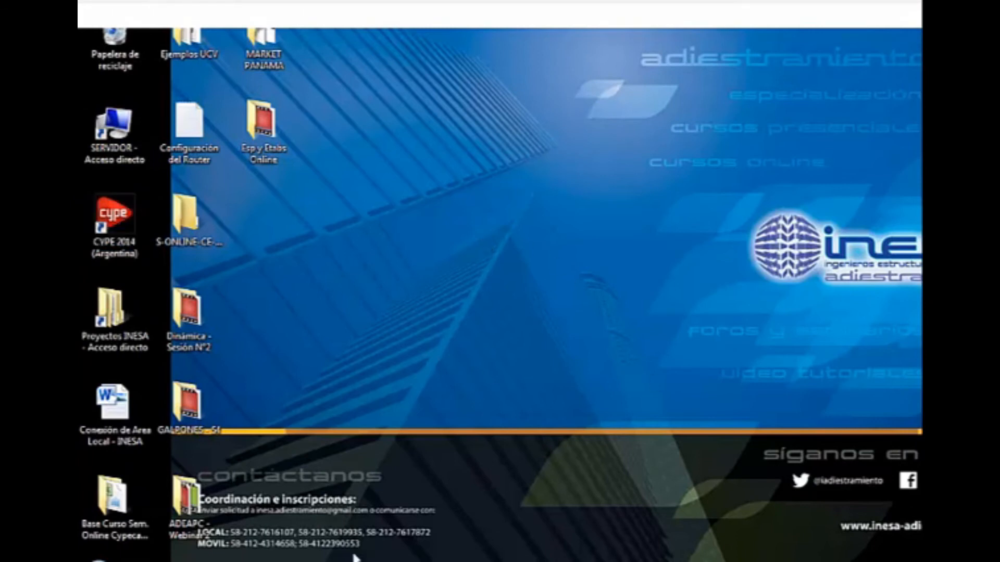
pyautogui.click(183, 509)
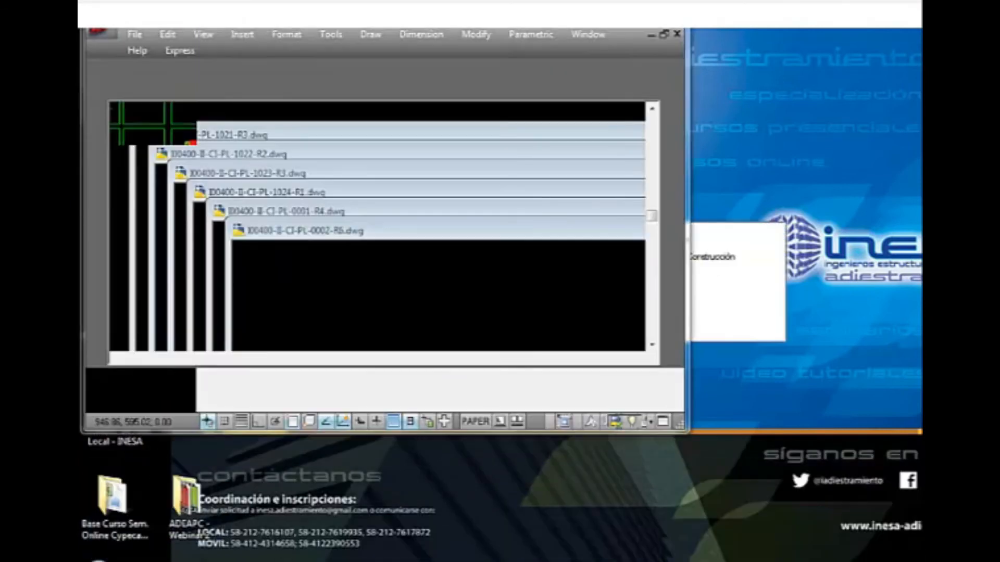
pyautogui.click(355, 560)
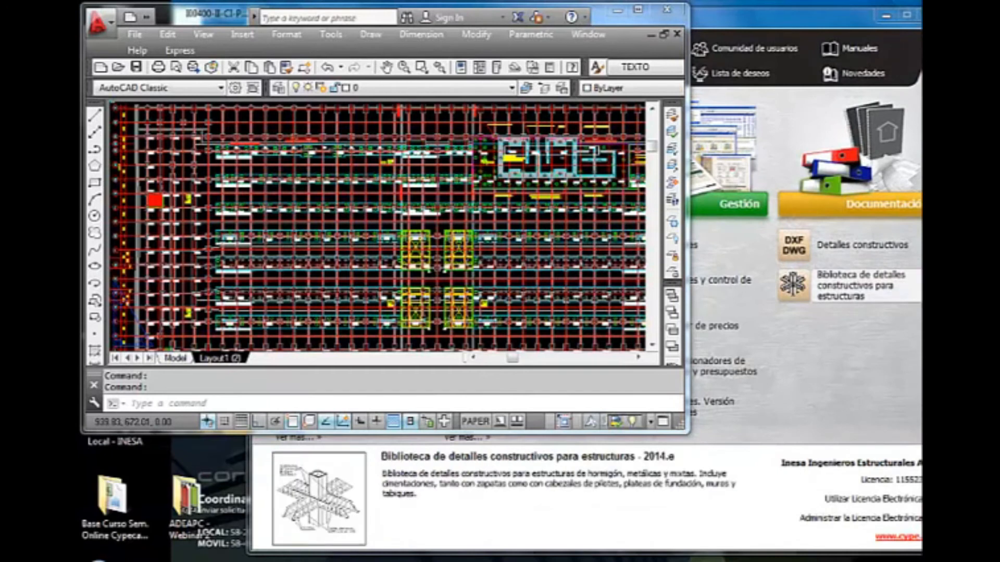
pyautogui.click(840, 347)
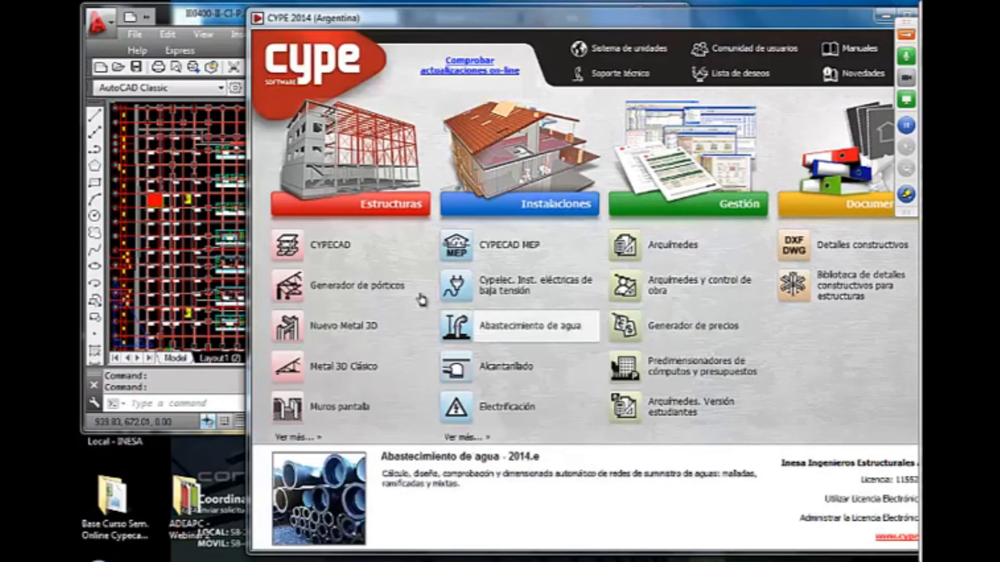
pyautogui.click(330, 245)
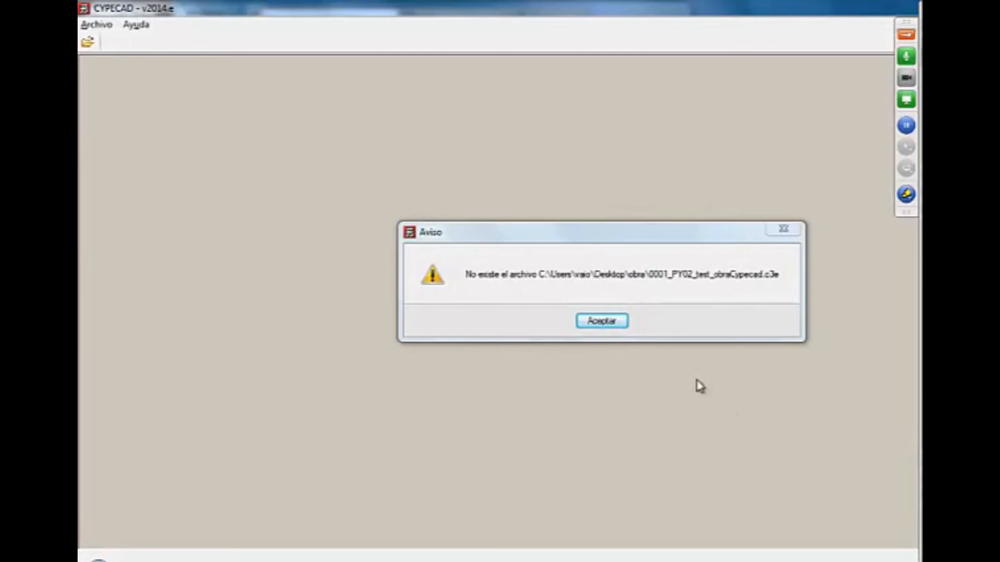
pyautogui.click(594, 320)
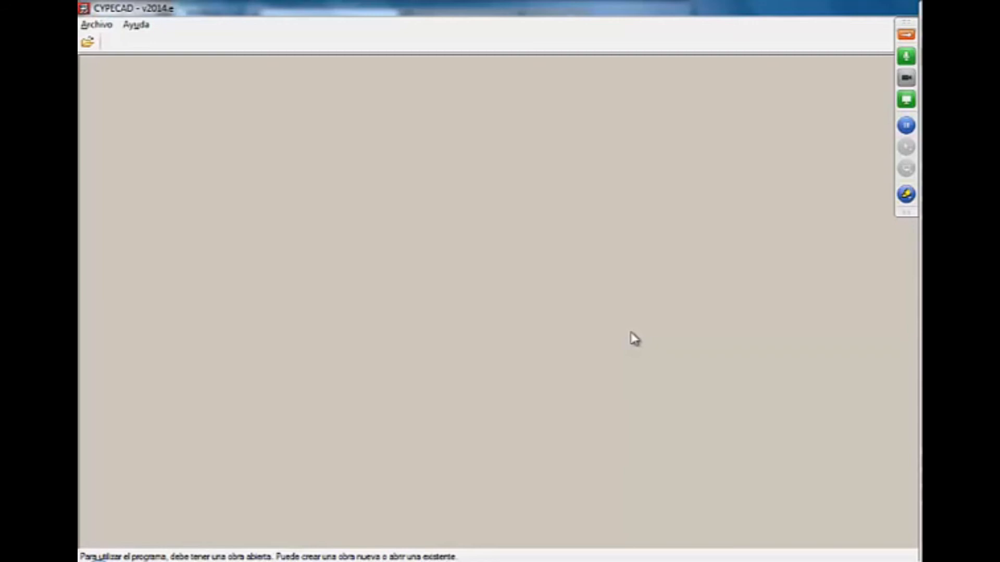
# - Open CYPECAD's file manager for choosing an existing project
pyautogui.click(92, 28)
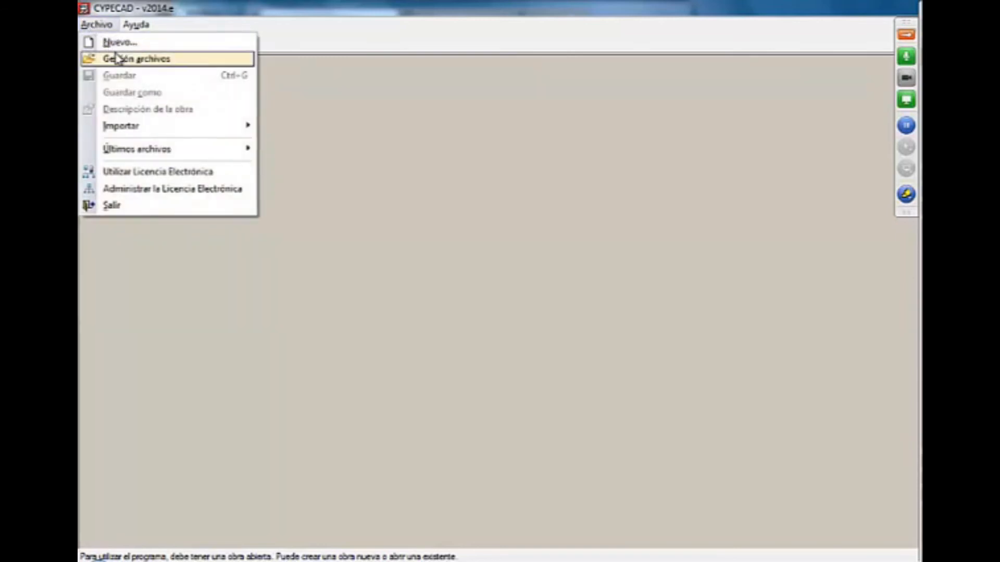
pyautogui.click(284, 57)
pyautogui.click(88, 44)
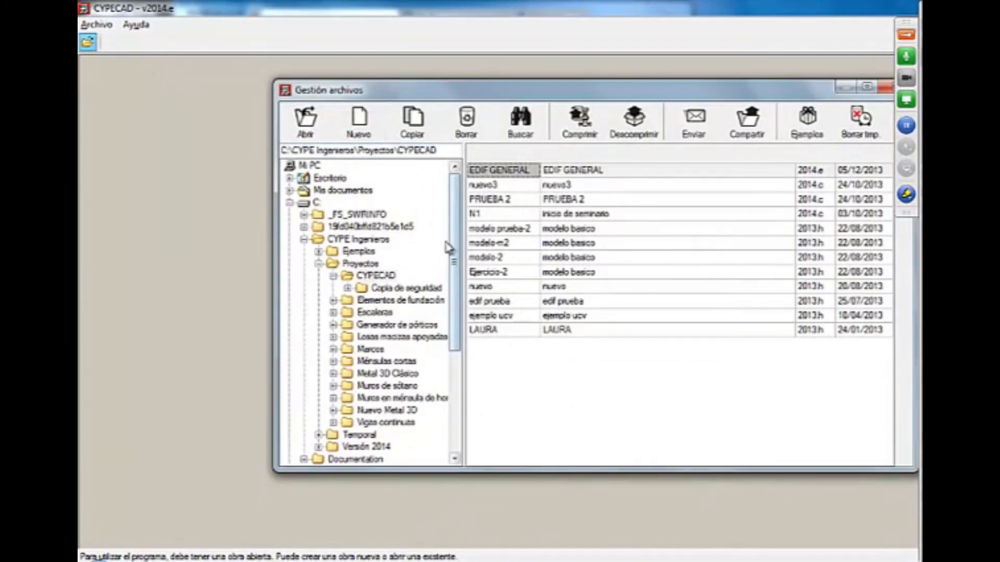
pyautogui.moveTo(455, 251); pyautogui.dragTo(455, 374)
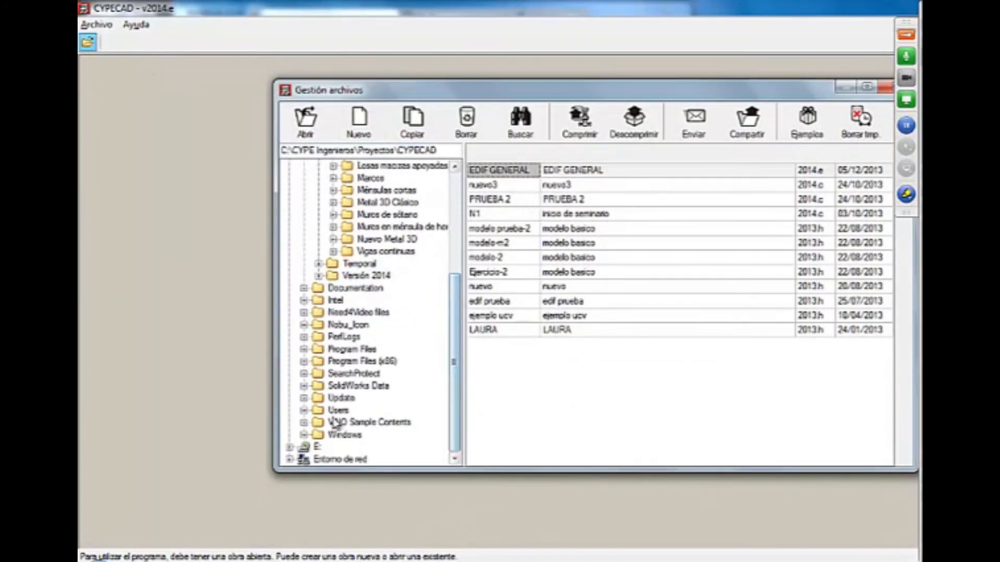
pyautogui.click(304, 410)
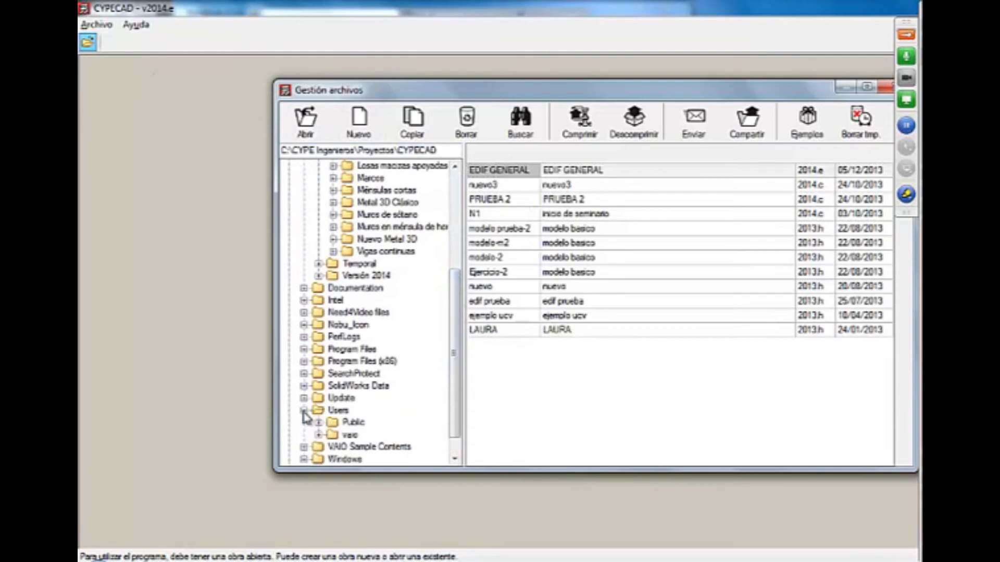
pyautogui.click(319, 435)
pyautogui.moveTo(455, 372)
pyautogui.mouseDown()
pyautogui.moveTo(455, 401)
pyautogui.moveTo(455, 378)
pyautogui.mouseUp()
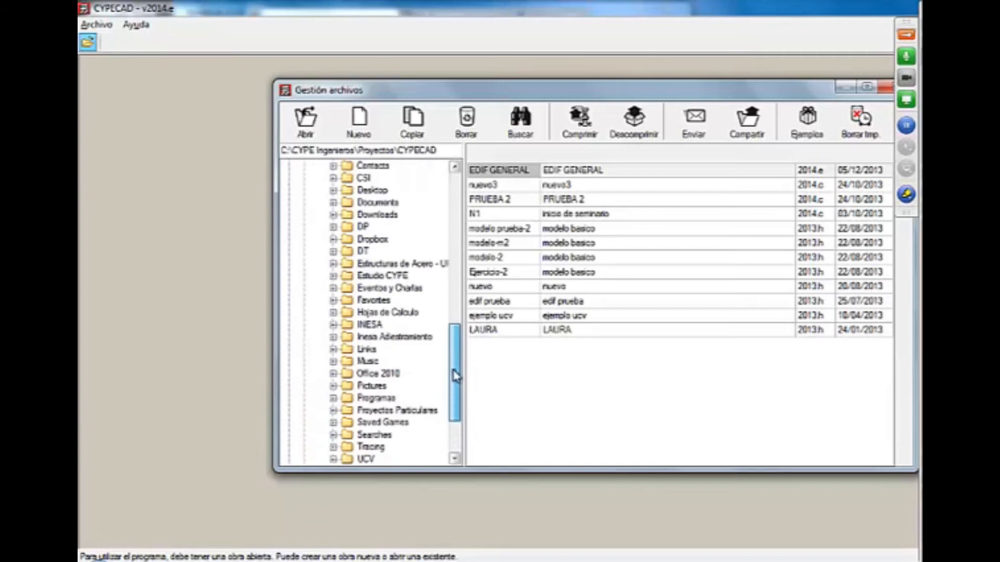
pyautogui.click(334, 247)
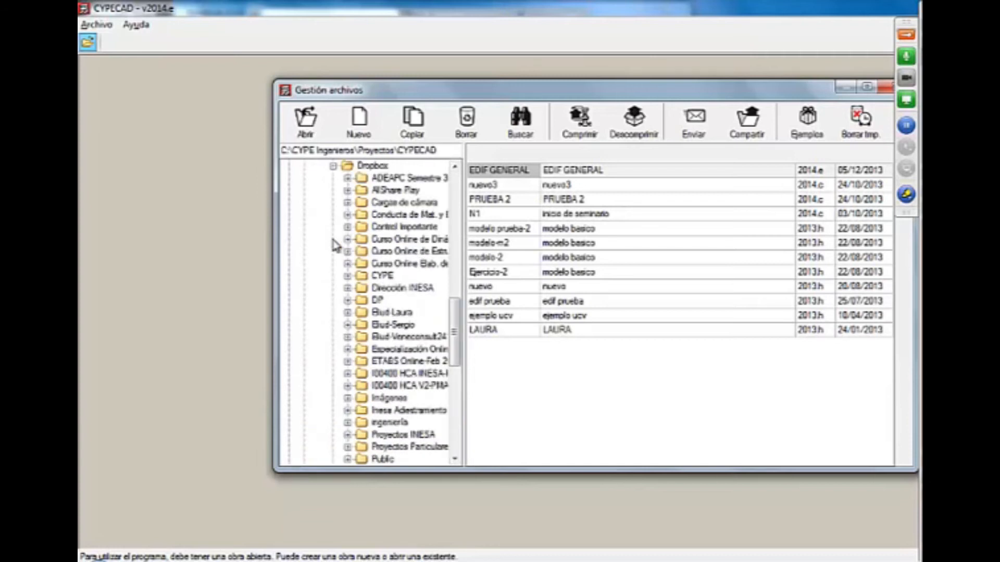
pyautogui.moveTo(464, 243); pyautogui.dragTo(547, 249)
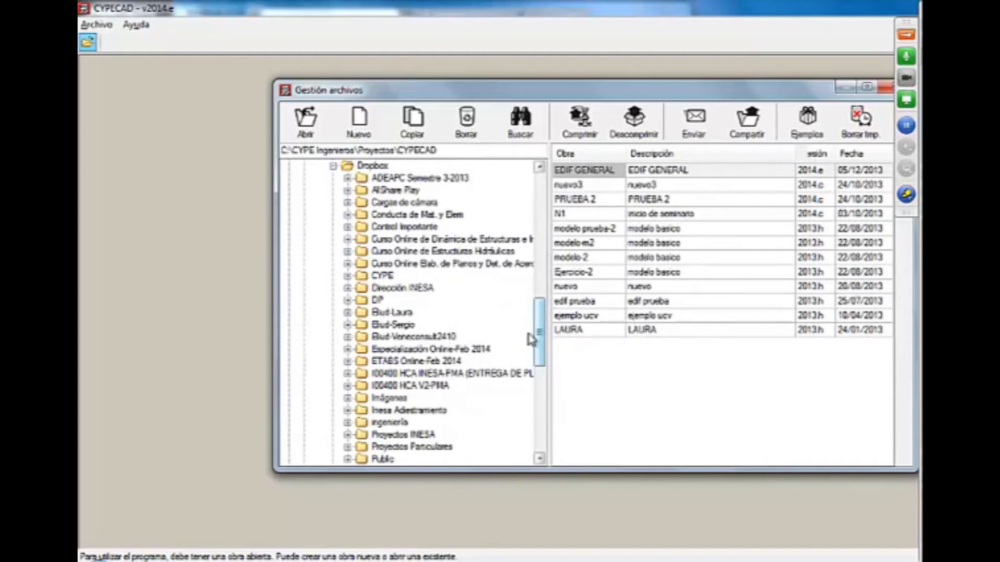
pyautogui.doubleClick(398, 434)
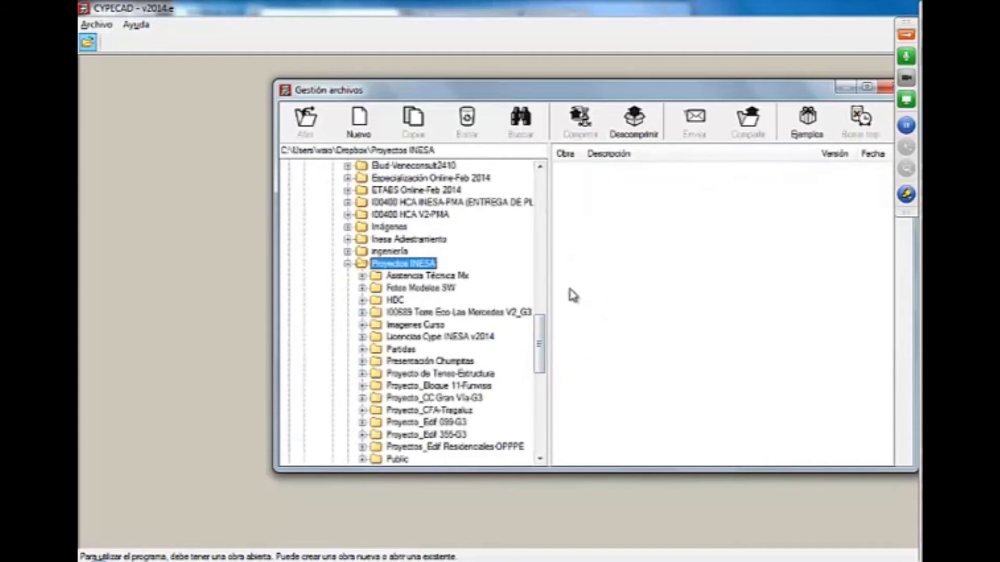
pyautogui.moveTo(540, 342); pyautogui.dragTo(556, 194)
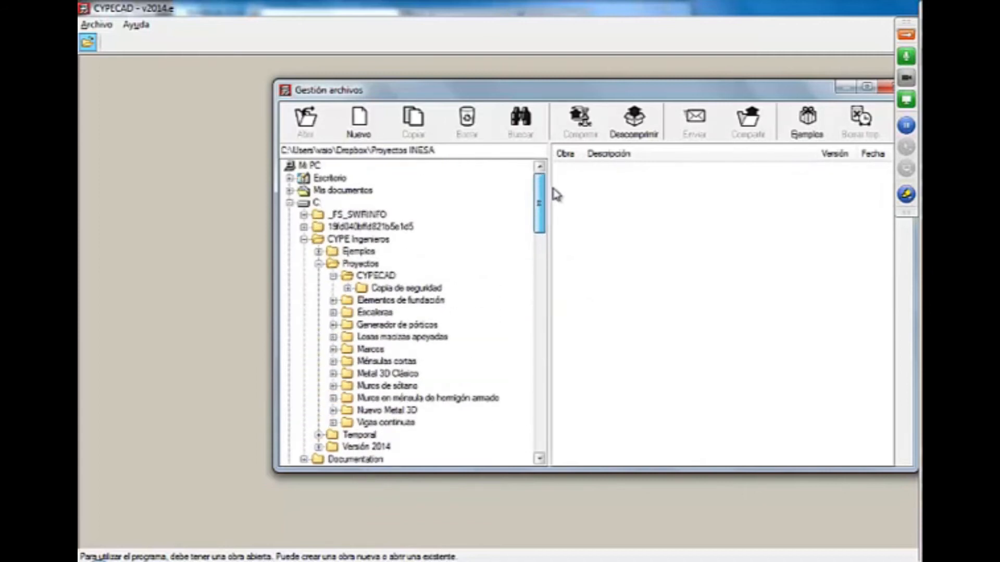
pyautogui.doubleClick(330, 178)
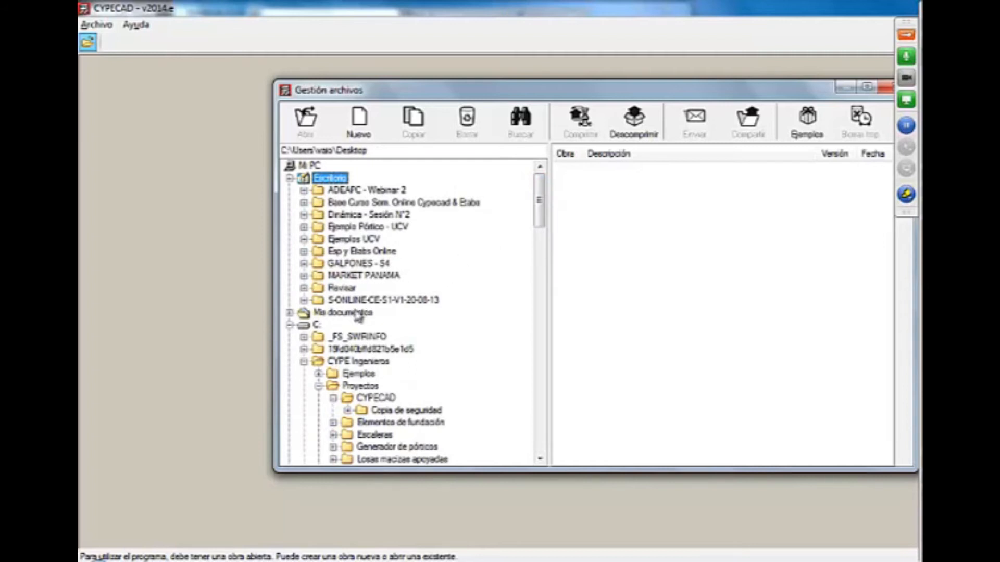
pyautogui.click(303, 361)
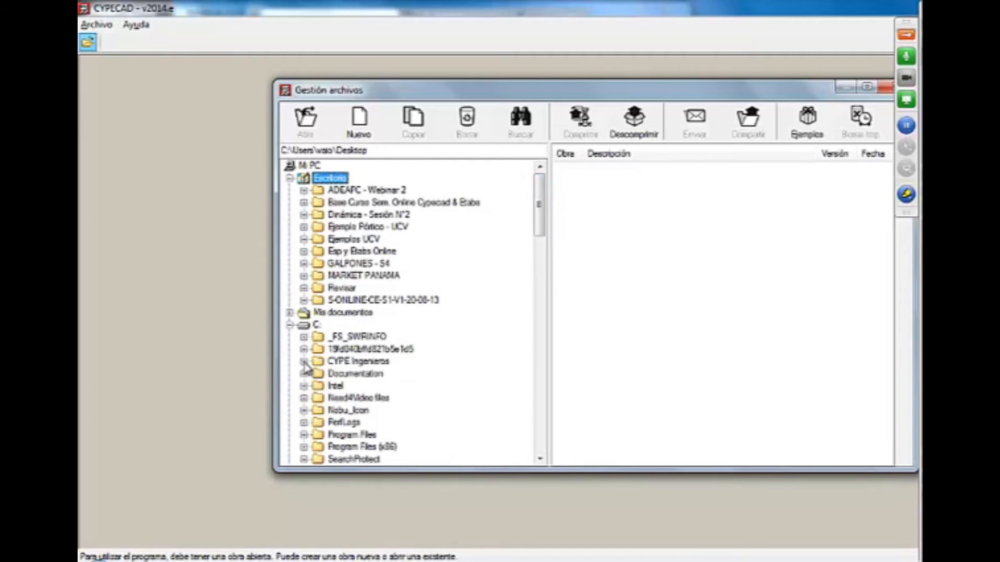
pyautogui.moveTo(539, 197); pyautogui.dragTo(541, 251)
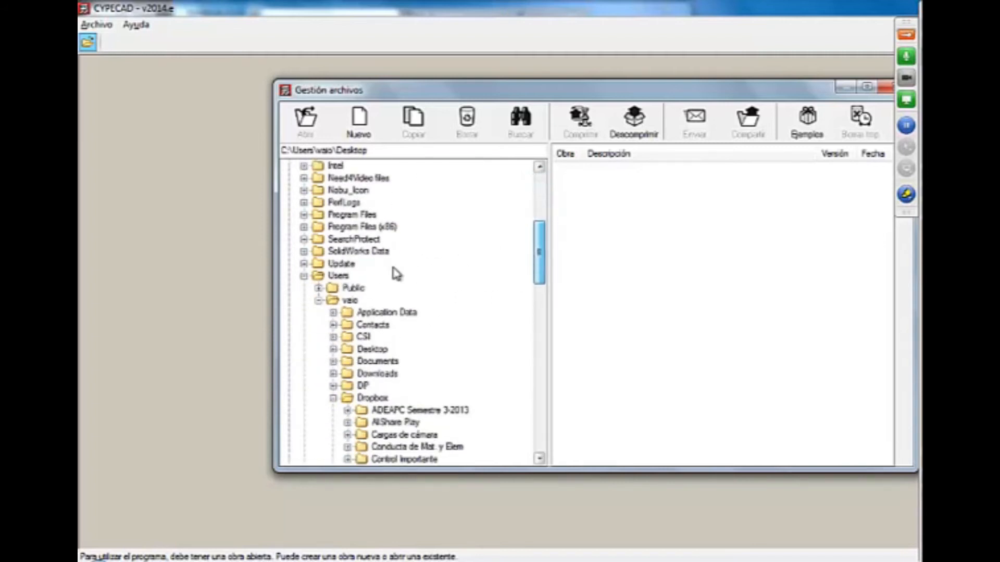
# - Browse the folder tree to I00400 Cardiológico-PMA inside the vaio user folder's INESA\Proyectos INESA folder
pyautogui.doubleClick(349, 301)
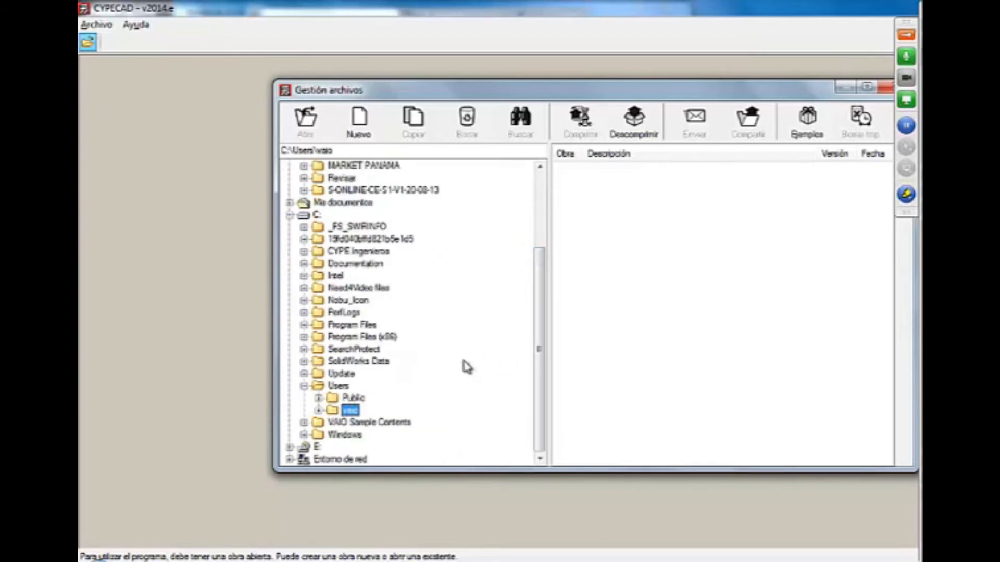
pyautogui.click(319, 410)
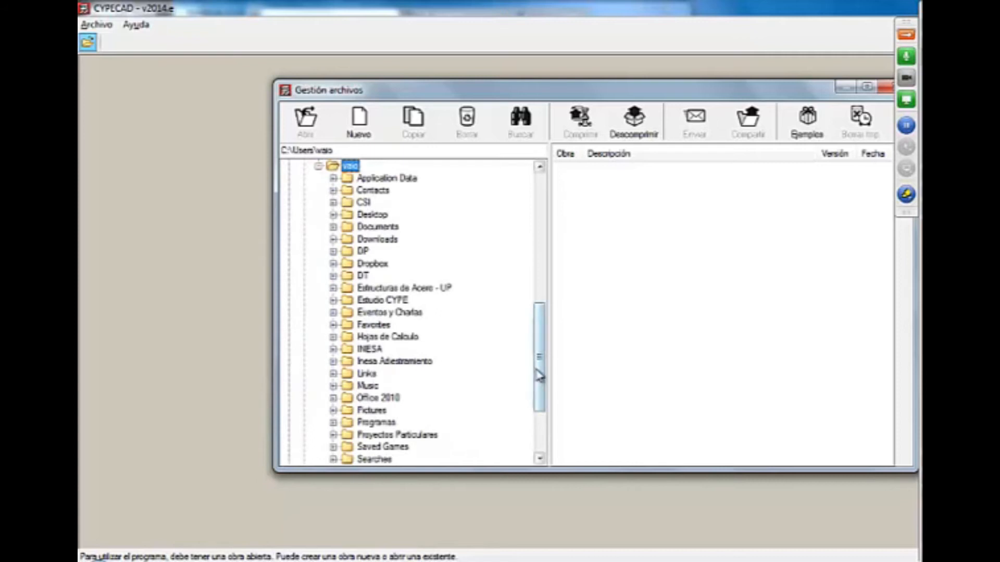
pyautogui.doubleClick(367, 349)
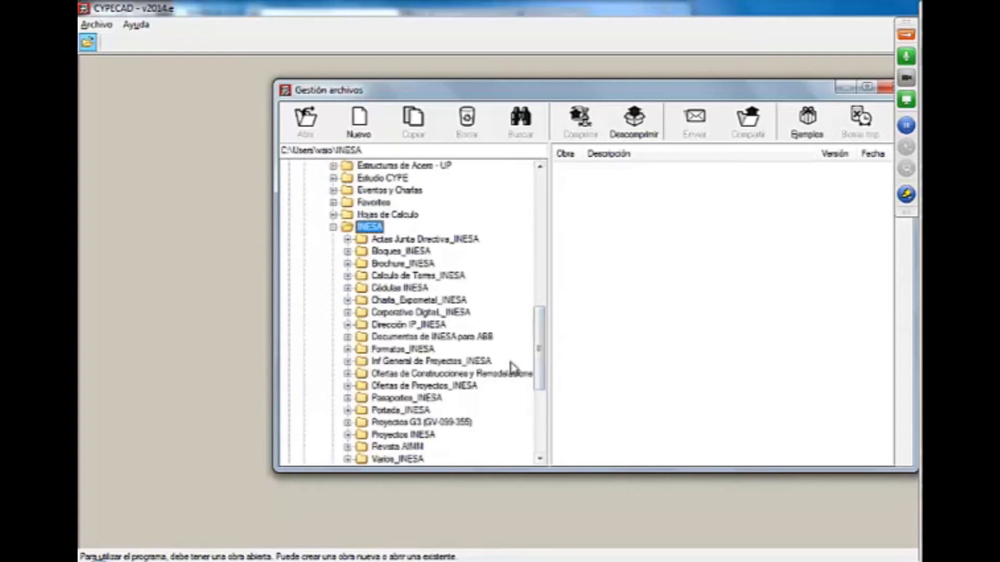
pyautogui.doubleClick(398, 436)
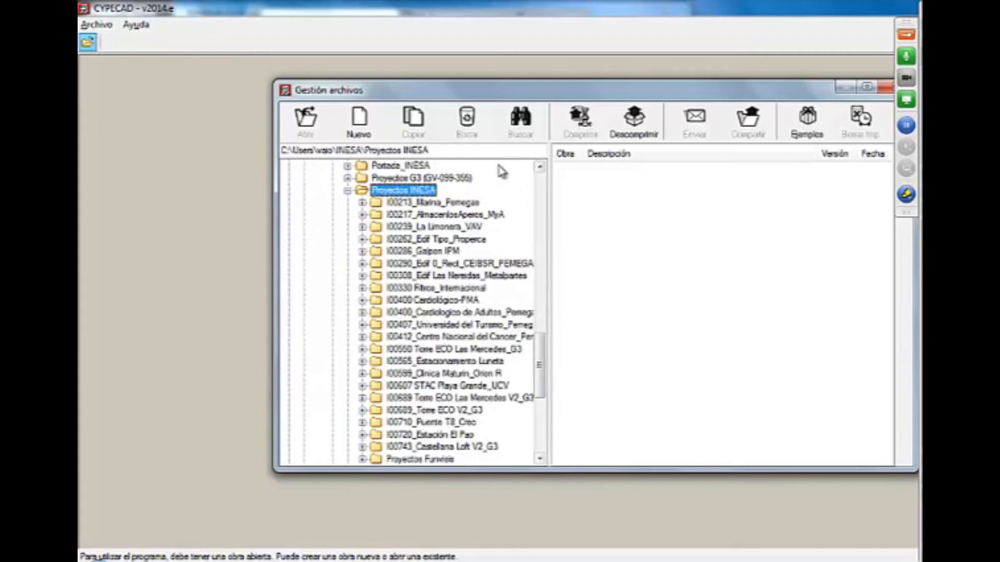
pyautogui.moveTo(549, 259); pyautogui.dragTo(623, 258)
pyautogui.scroll(-1, 612, 357)
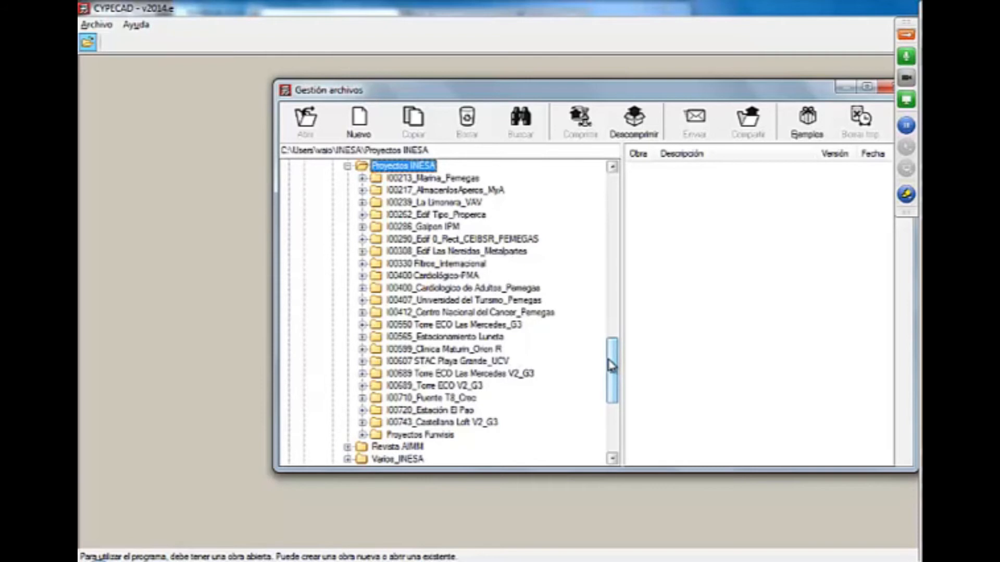
pyautogui.doubleClick(452, 276)
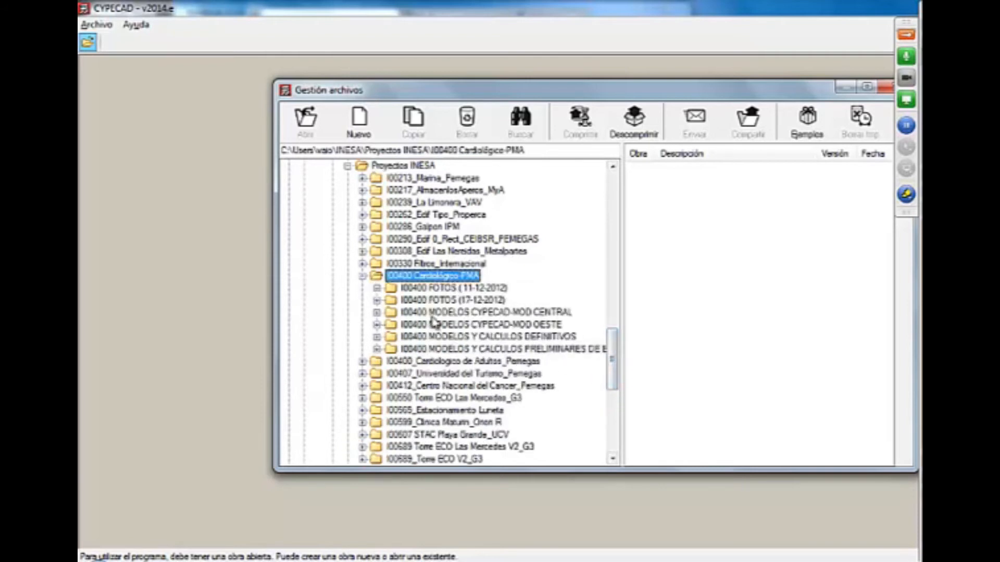
# - Open Nuevo Modelo-017 from the I00400 MODELOS CYPECAD-MOD OESTE folder, keeping a backup copy of the original version
pyautogui.click(377, 325)
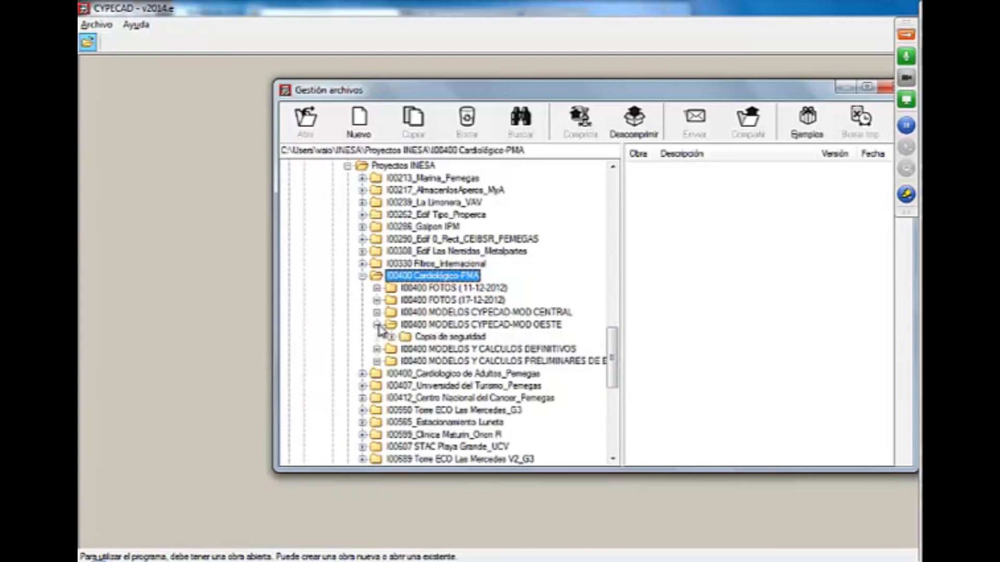
pyautogui.click(421, 337)
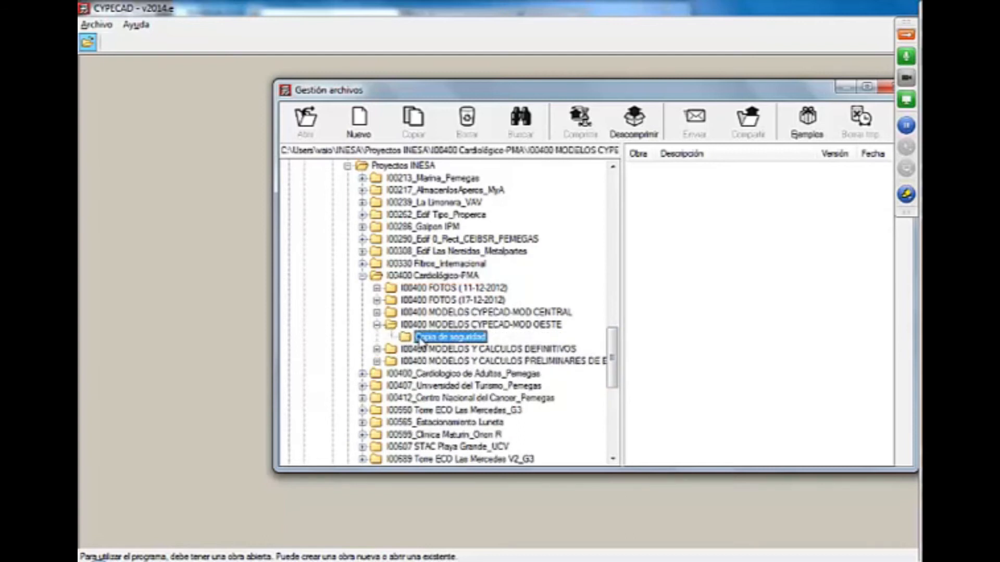
pyautogui.doubleClick(451, 326)
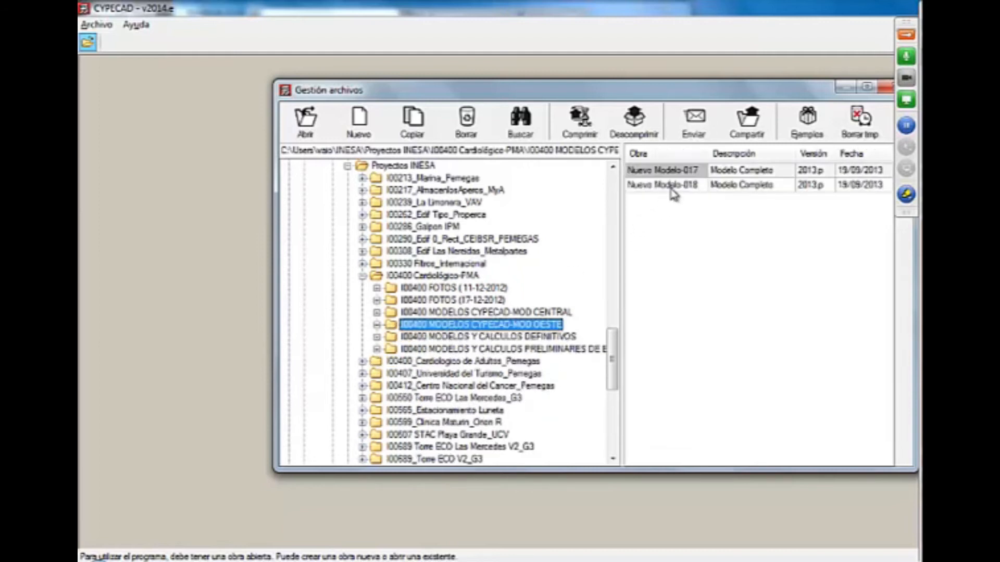
pyautogui.doubleClick(671, 171)
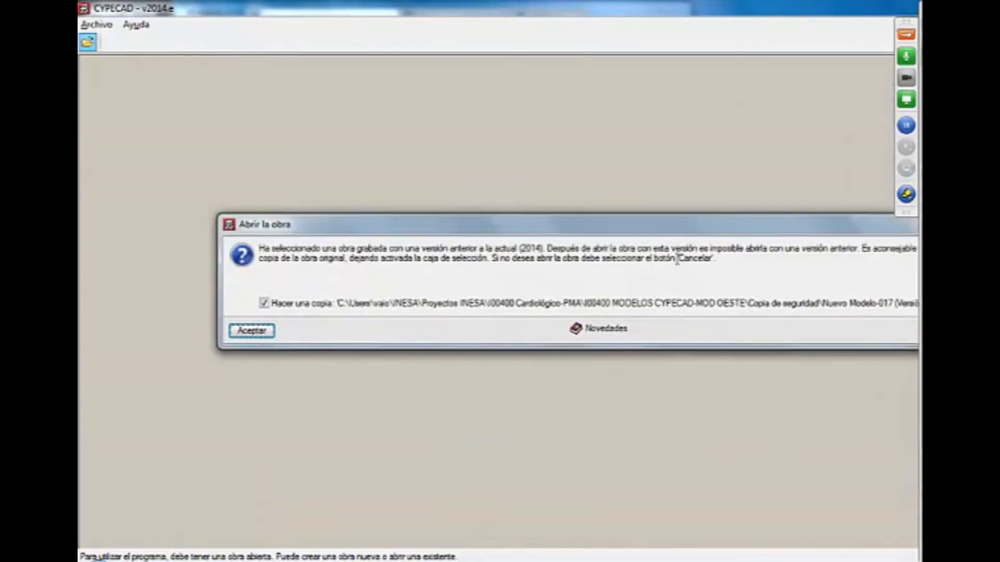
pyautogui.click(252, 332)
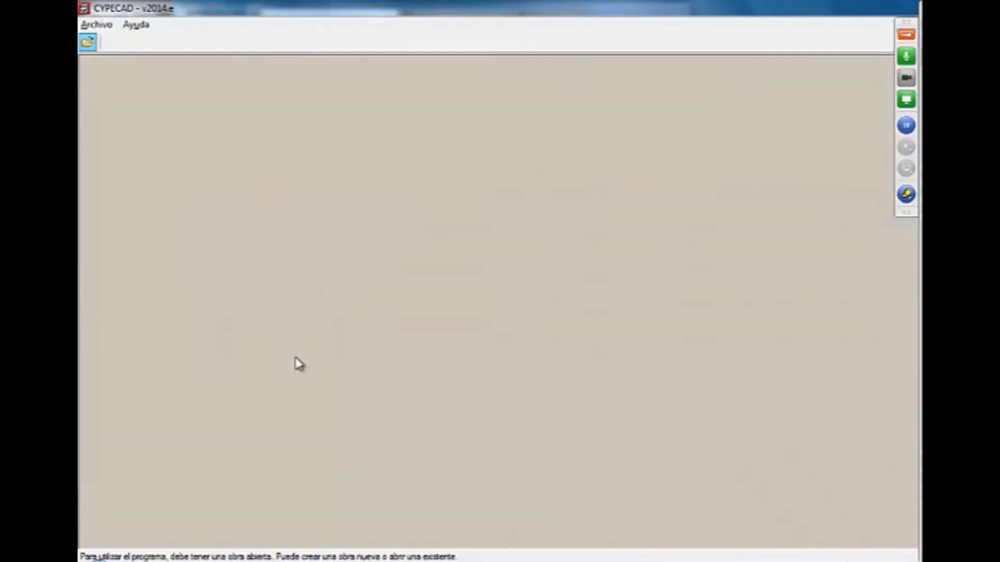
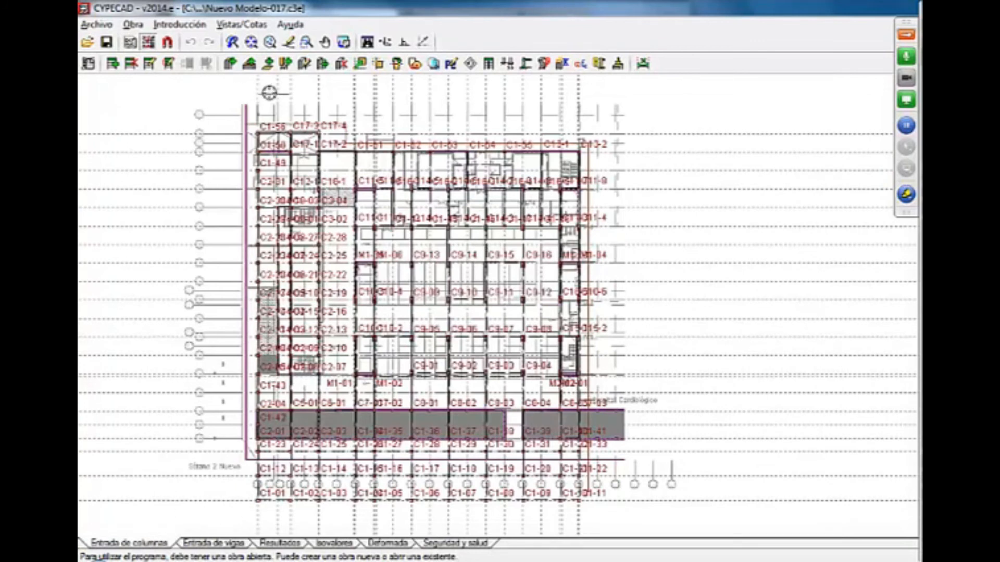
# - Show the model's beam entry view (Entrada de vigas), close the calculation error report and reduce the CYPECAD window from full screen
pyautogui.click(216, 543)
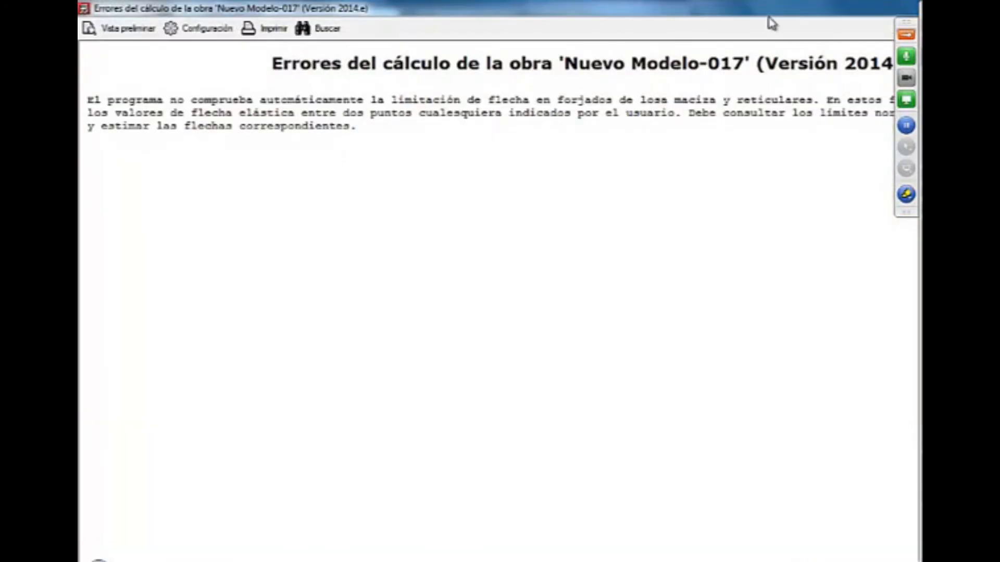
pyautogui.moveTo(771, 23); pyautogui.dragTo(535, 32)
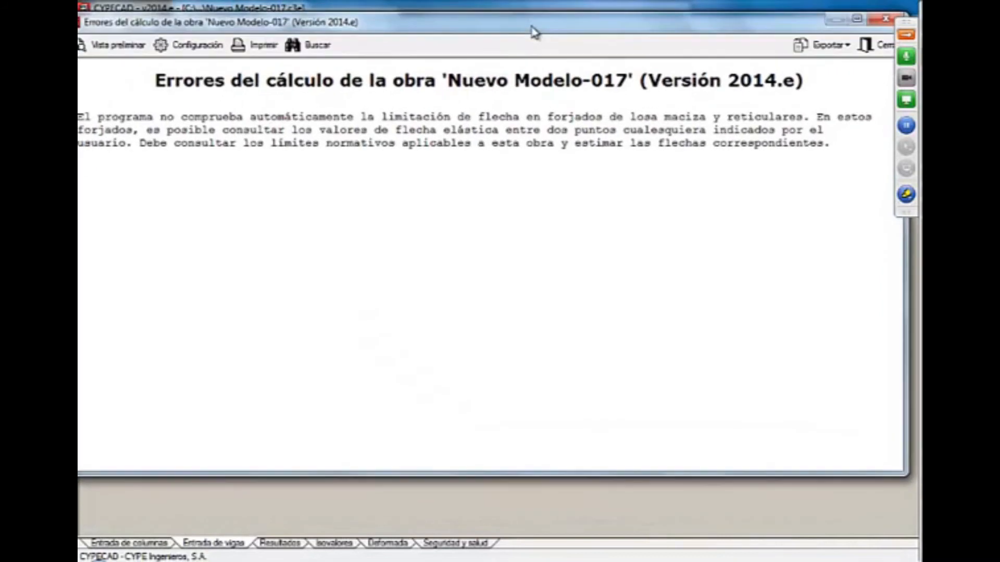
pyautogui.click(875, 21)
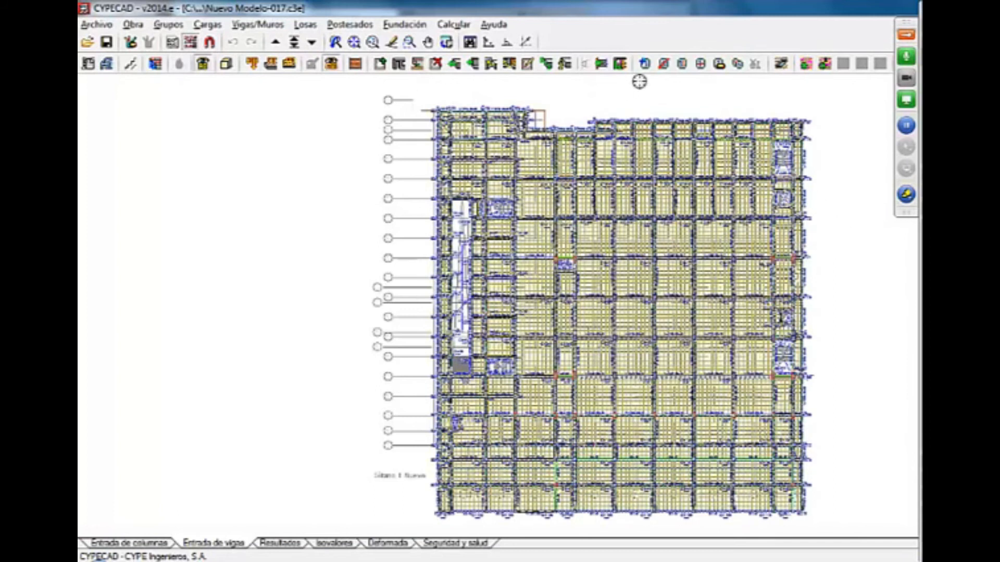
pyautogui.click(880, 10)
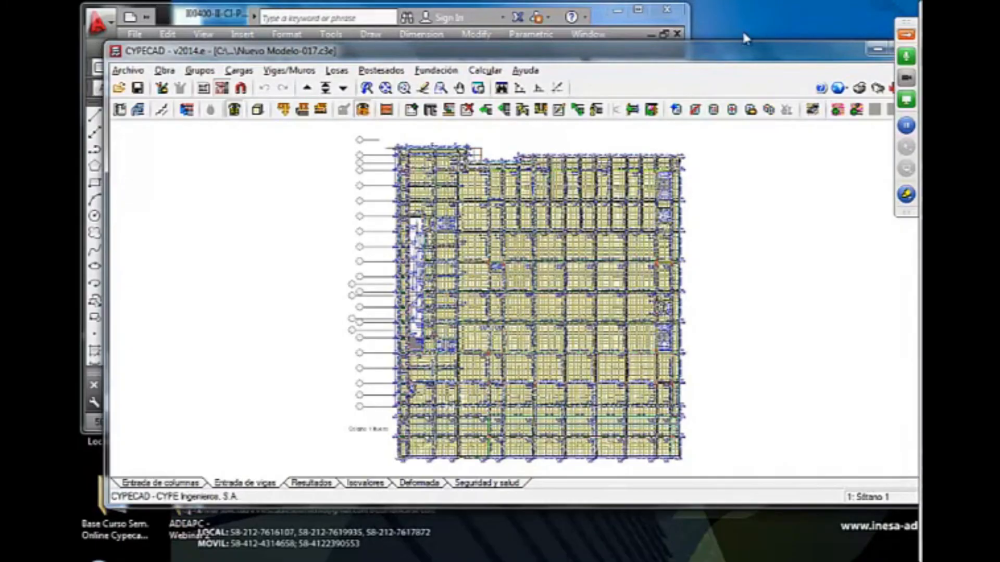
# - Move the CYPECAD window up and enlarge it downwards to fit the visible screen area
pyautogui.moveTo(740, 59); pyautogui.dragTo(715, 26)
pyautogui.moveTo(912, 458)
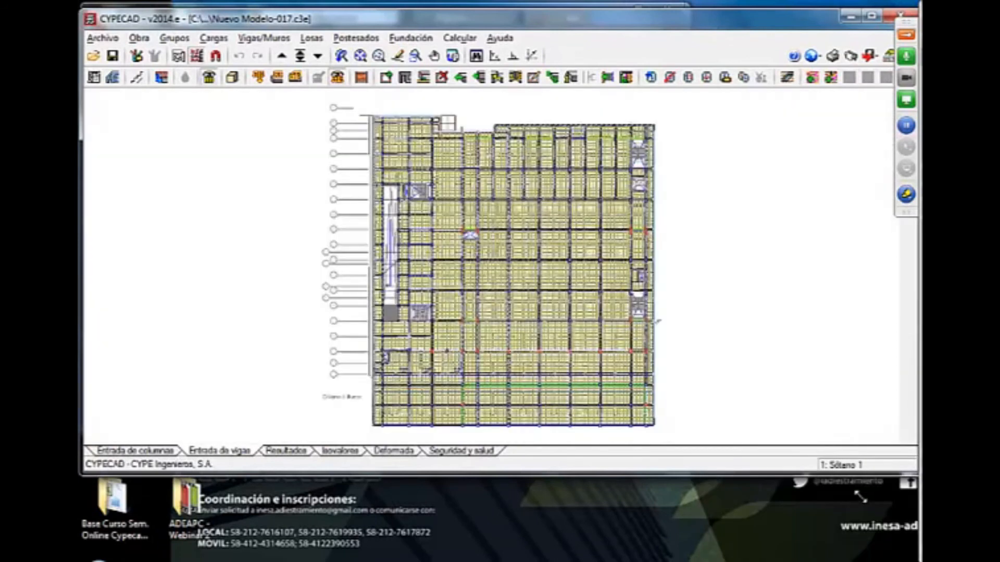
pyautogui.moveTo(907, 470); pyautogui.dragTo(910, 556)
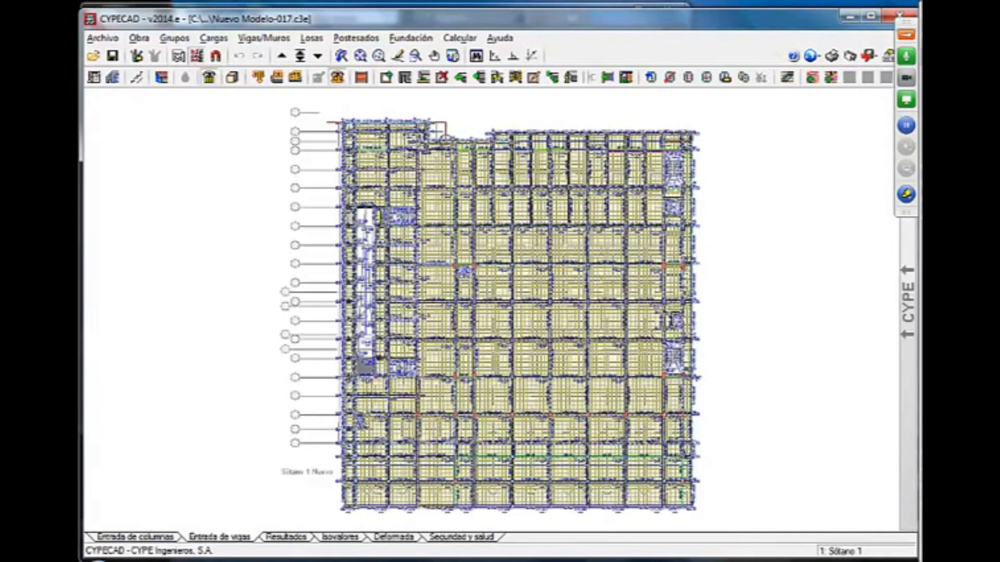
# - Open the building's 3D view, minimise the AutoCAD window covering it, and fit the Modelo 3D window to the visible screen area
pyautogui.click(233, 78)
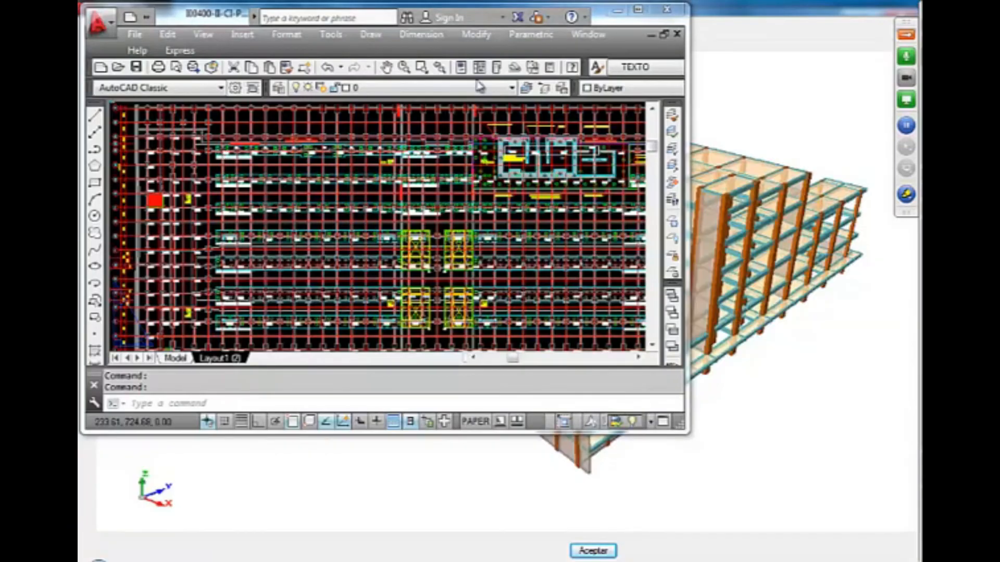
pyautogui.click(617, 9)
pyautogui.moveTo(790, 9); pyautogui.dragTo(525, 22)
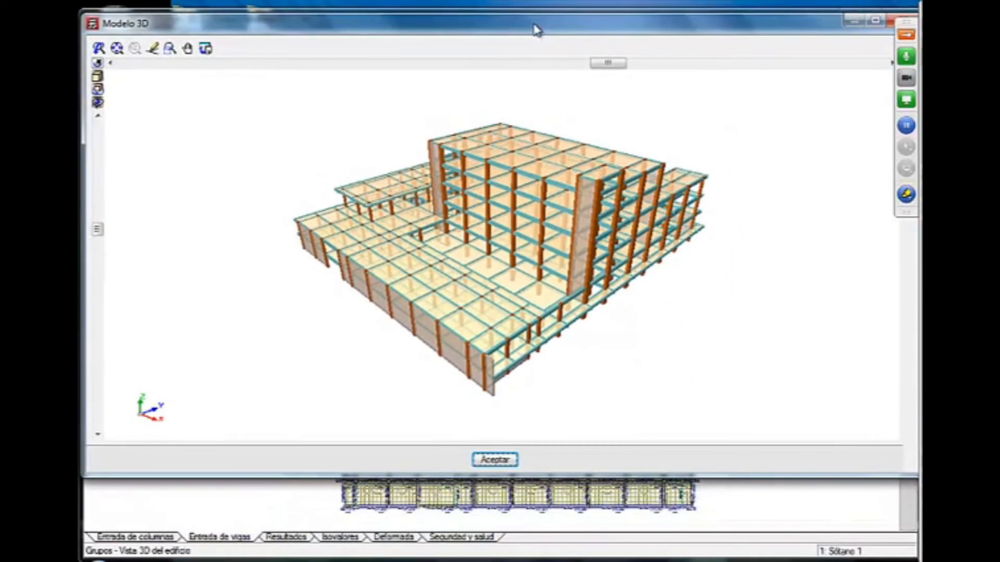
pyautogui.moveTo(914, 474)
pyautogui.mouseDown()
pyautogui.moveTo(850, 463)
pyautogui.moveTo(901, 466)
pyautogui.mouseUp()
pyautogui.moveTo(780, 30); pyautogui.dragTo(710, 31)
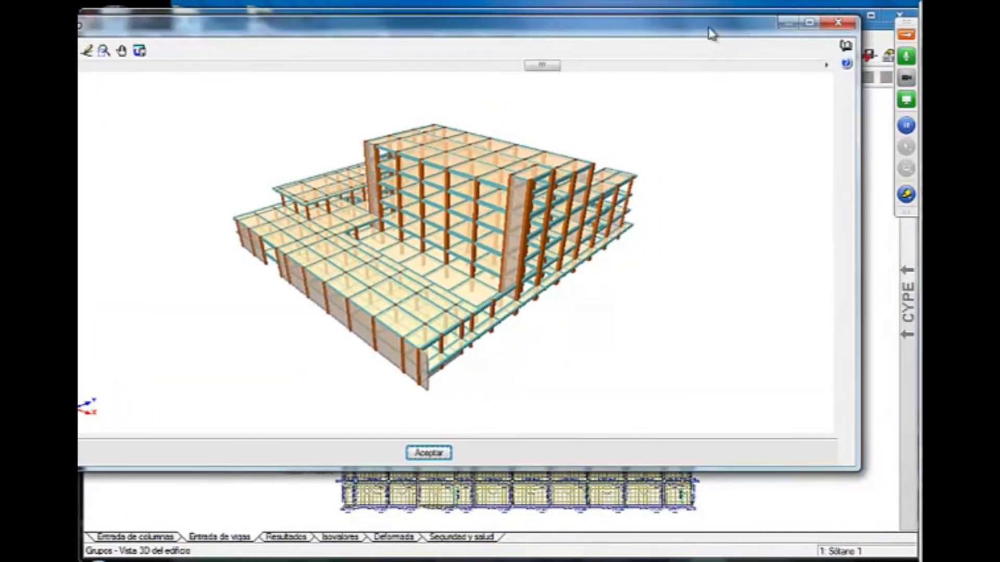
pyautogui.moveTo(857, 472); pyautogui.dragTo(797, 417)
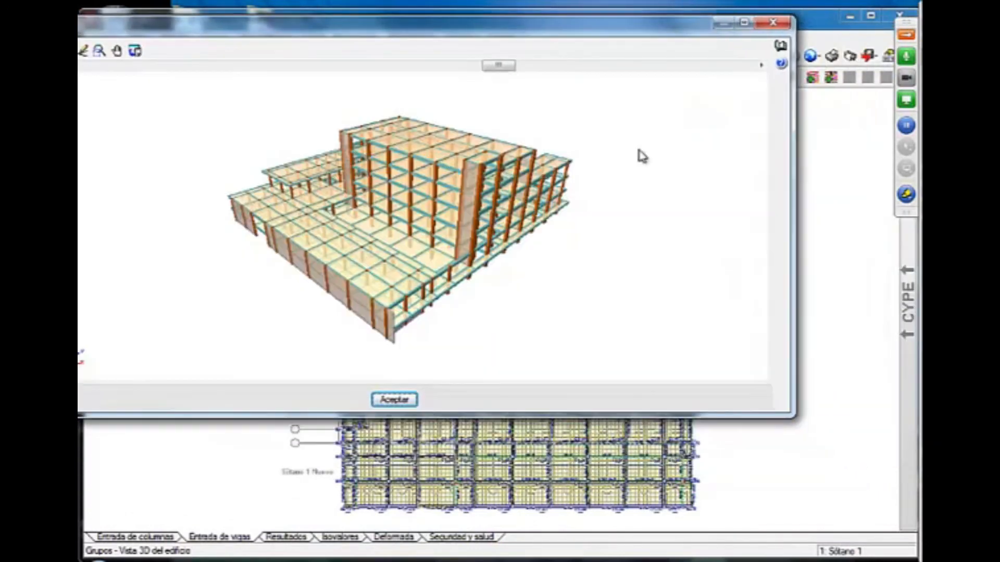
pyautogui.moveTo(491, 31); pyautogui.dragTo(596, 47)
pyautogui.moveTo(688, 57); pyautogui.dragTo(558, 20)
pyautogui.moveTo(866, 413); pyautogui.dragTo(892, 544)
# - Examine the building's 3D structure from several sides and from above, including the perimeter walls, frames and tower, and close the 3D view
pyautogui.scroll(5, 509, 279)
pyautogui.keyDown('shift'); pyautogui.moveTo(587, 234); pyautogui.dragTo(708, 390, button='middle'); pyautogui.keyUp('shift')
pyautogui.keyDown('shift'); pyautogui.moveTo(475, 314); pyautogui.dragTo(401, 343, button='middle'); pyautogui.keyUp('shift')
pyautogui.keyDown('shift'); pyautogui.moveTo(750, 351); pyautogui.dragTo(610, 366, button='middle'); pyautogui.keyUp('shift')
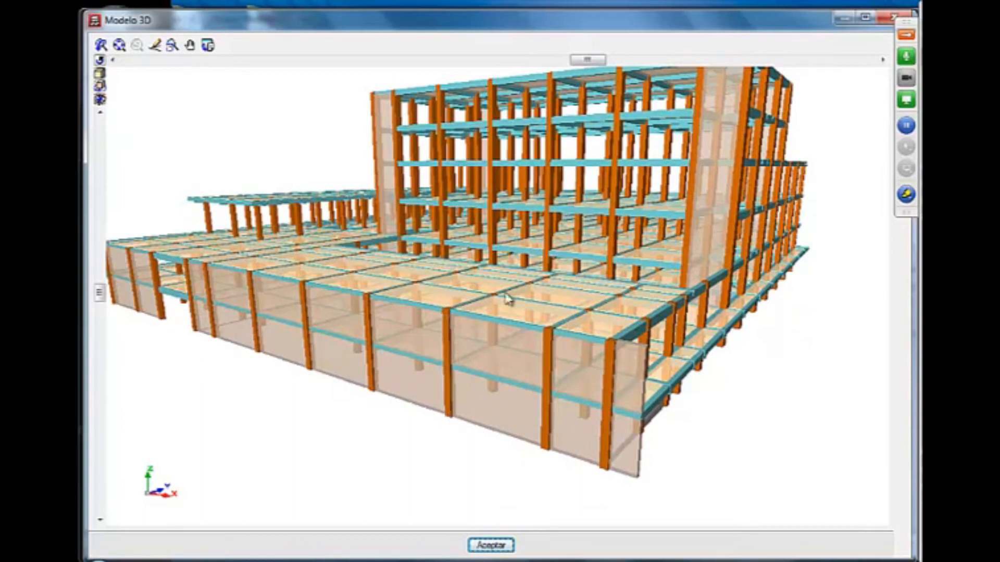
pyautogui.moveTo(473, 330); pyautogui.dragTo(407, 233)
pyautogui.scroll(5, 421, 233)
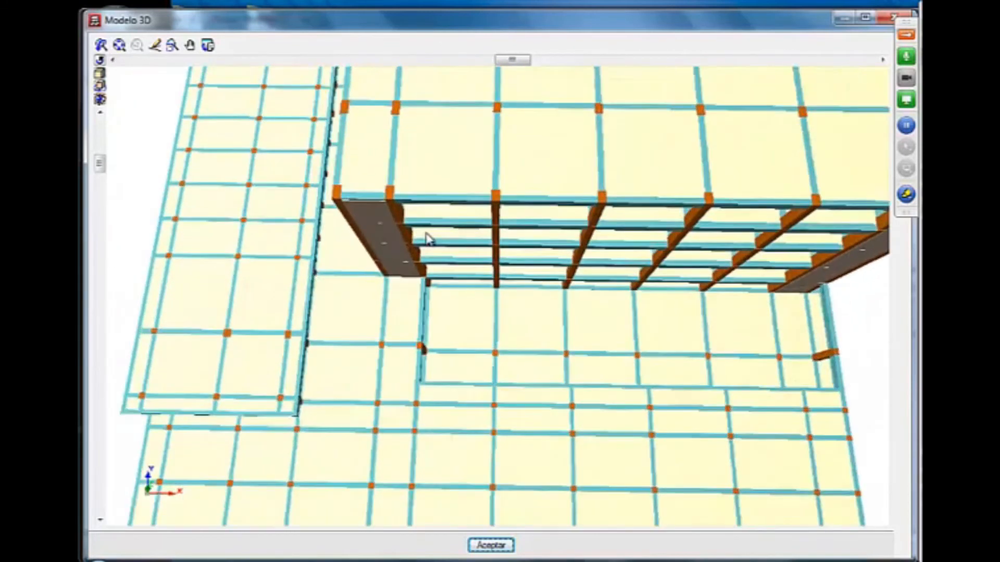
pyautogui.moveTo(454, 277); pyautogui.dragTo(680, 406)
pyautogui.scroll(-5, 464, 295)
pyautogui.moveTo(469, 297); pyautogui.dragTo(367, 215)
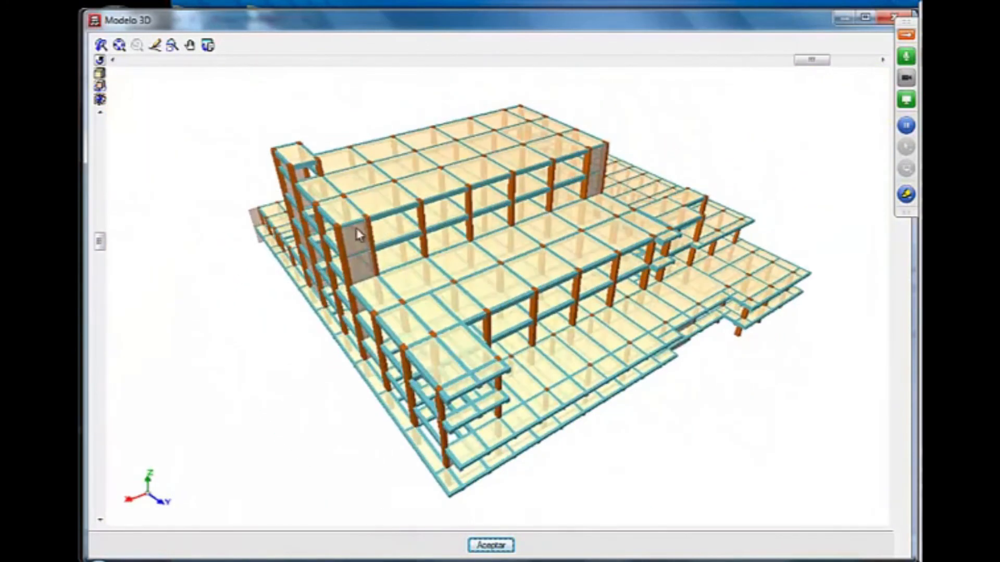
pyautogui.moveTo(500, 286); pyautogui.dragTo(471, 289)
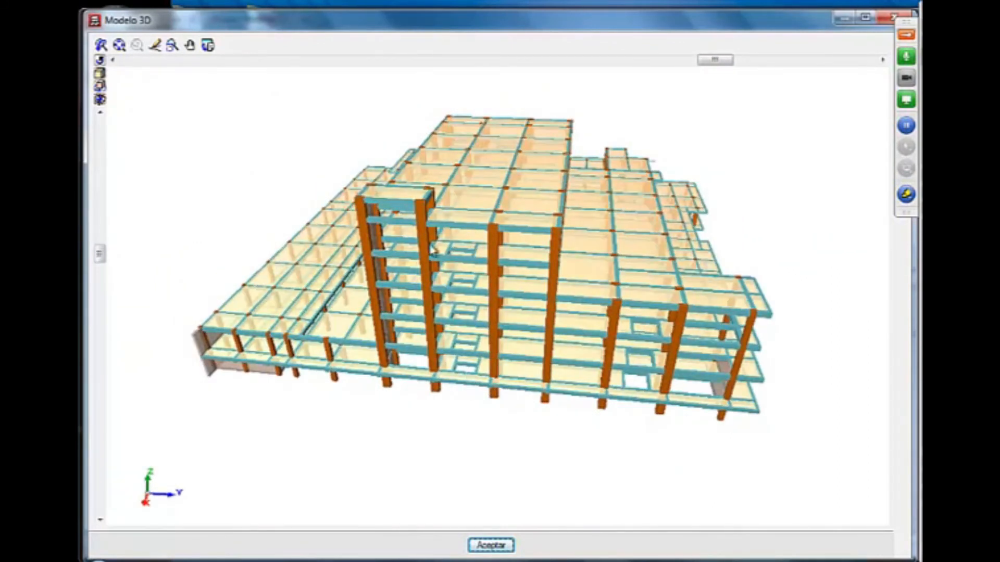
pyautogui.moveTo(503, 271); pyautogui.dragTo(475, 257)
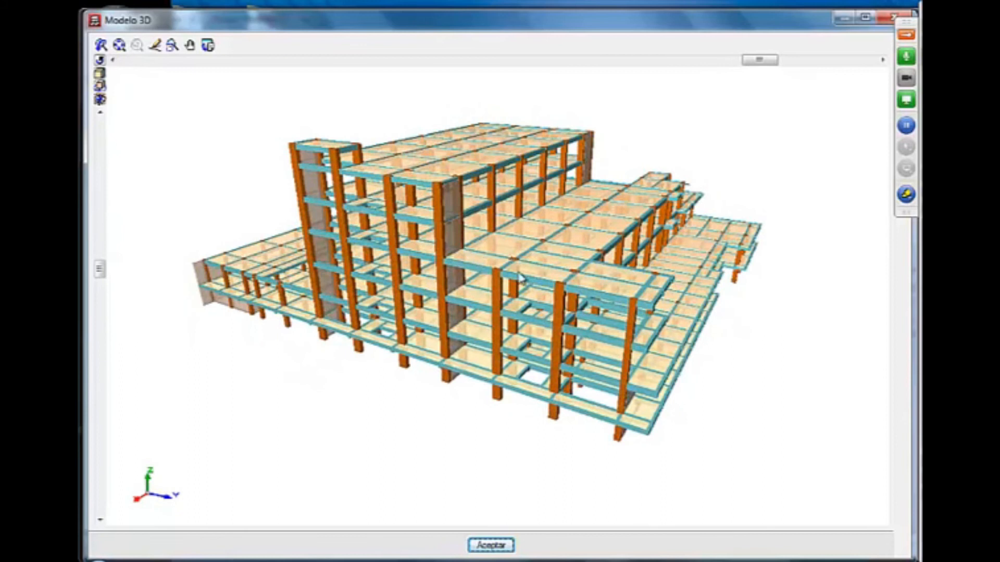
pyautogui.moveTo(472, 308)
pyautogui.mouseDown()
pyautogui.moveTo(681, 390)
pyautogui.moveTo(618, 339)
pyautogui.moveTo(649, 283)
pyautogui.moveTo(688, 263)
pyautogui.moveTo(577, 275)
pyautogui.mouseUp()
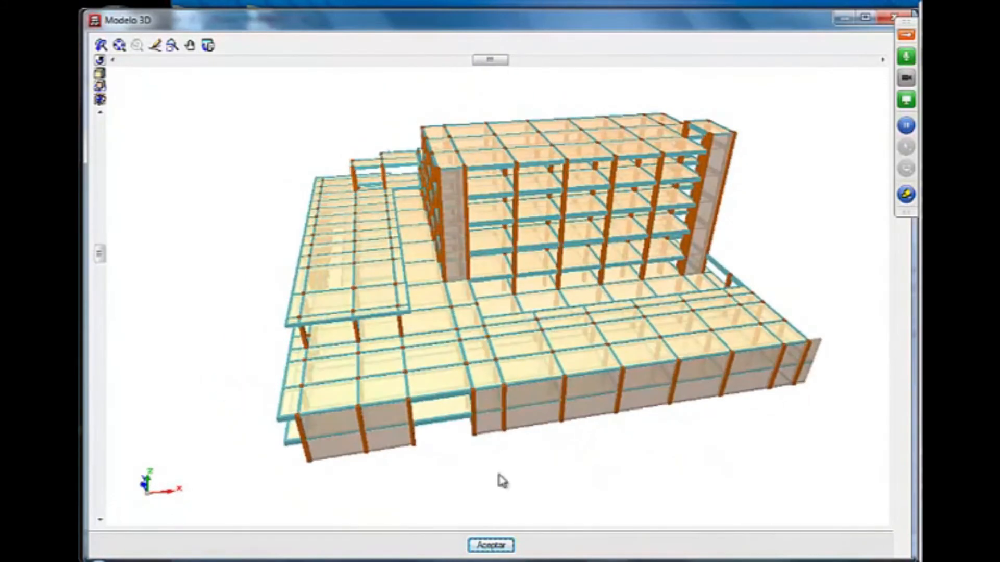
pyautogui.click(490, 545)
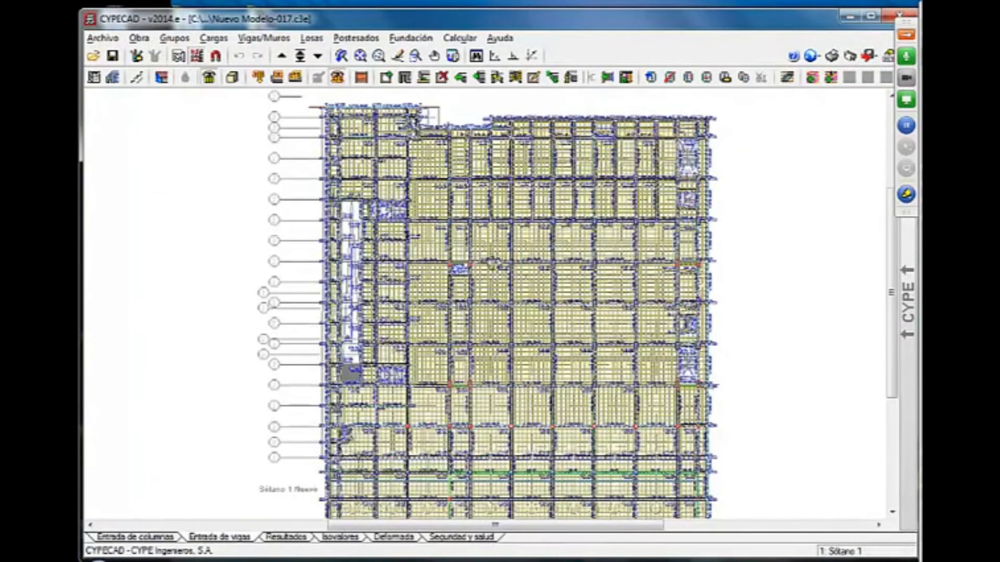
# - Examine the Sótano 1 plan's beam, column and wall layout across the central bays, dismissing the Windows colour scheme prompt
pyautogui.scroll(4, 521, 284)
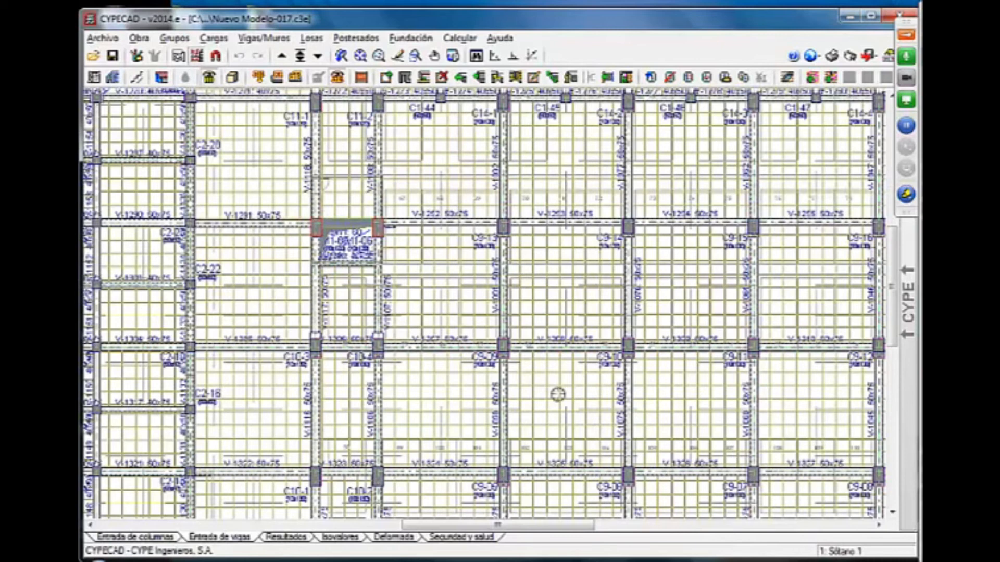
pyautogui.moveTo(530, 525); pyautogui.dragTo(647, 541)
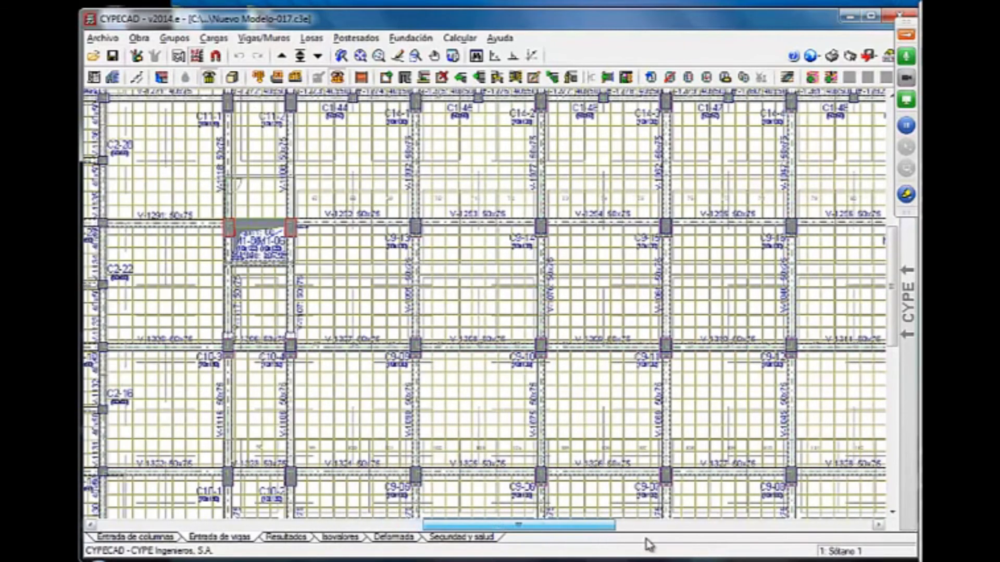
pyautogui.scroll(-1, 535, 432)
pyautogui.scroll(-1, 526, 389)
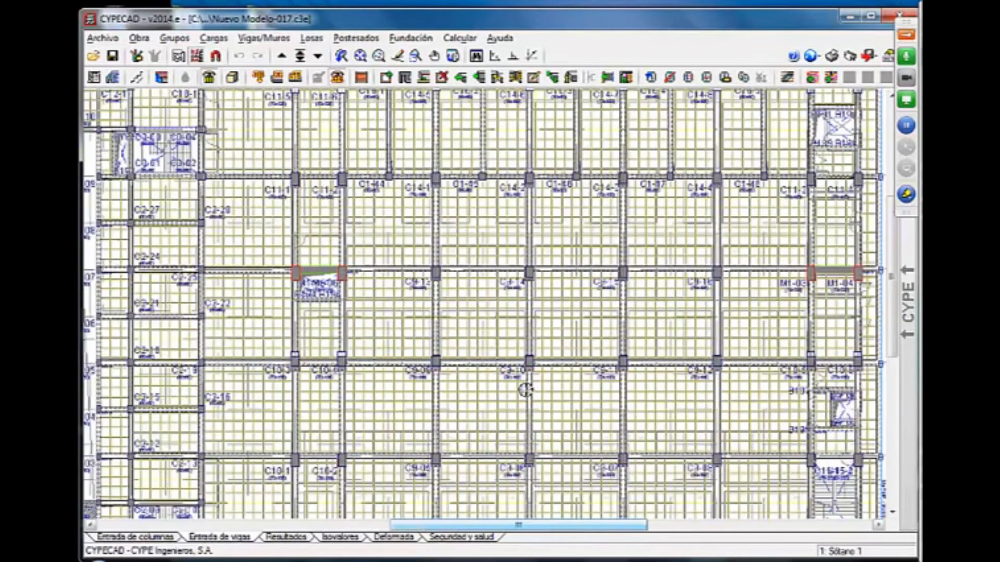
pyautogui.click(878, 526)
pyautogui.click(879, 525)
pyautogui.click(878, 526)
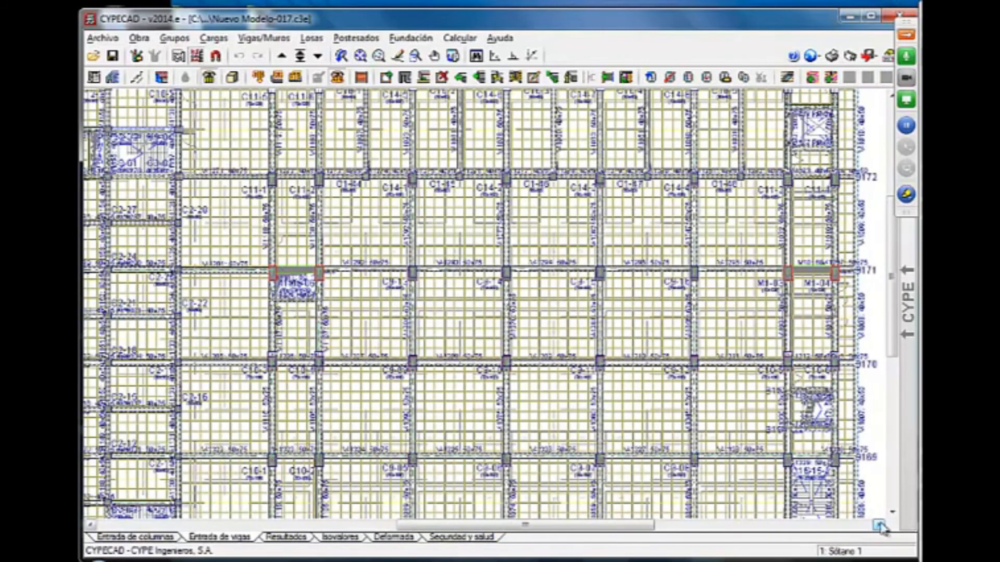
pyautogui.click(892, 511)
pyautogui.click(891, 511)
pyautogui.click(892, 513)
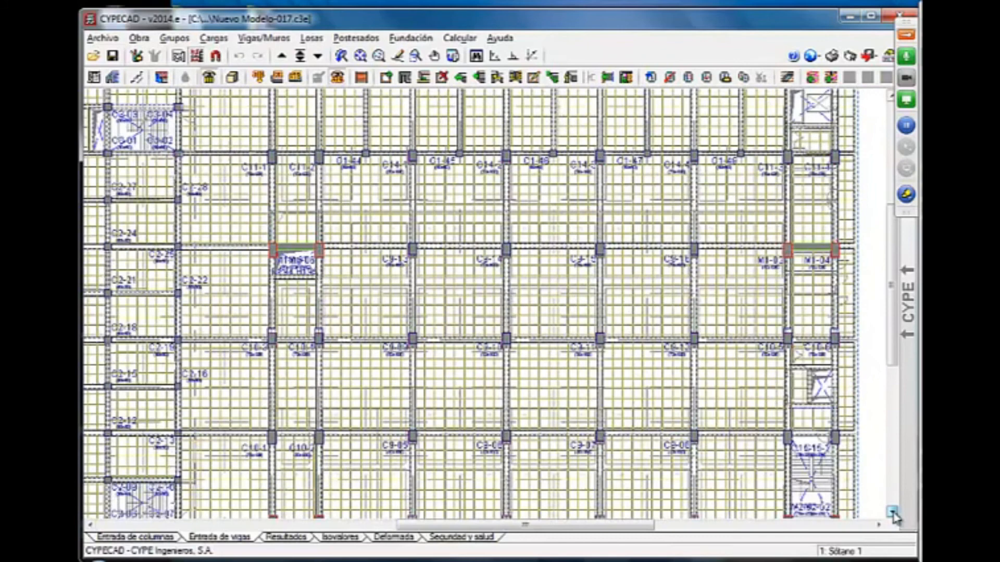
pyautogui.click(892, 513)
pyautogui.click(892, 512)
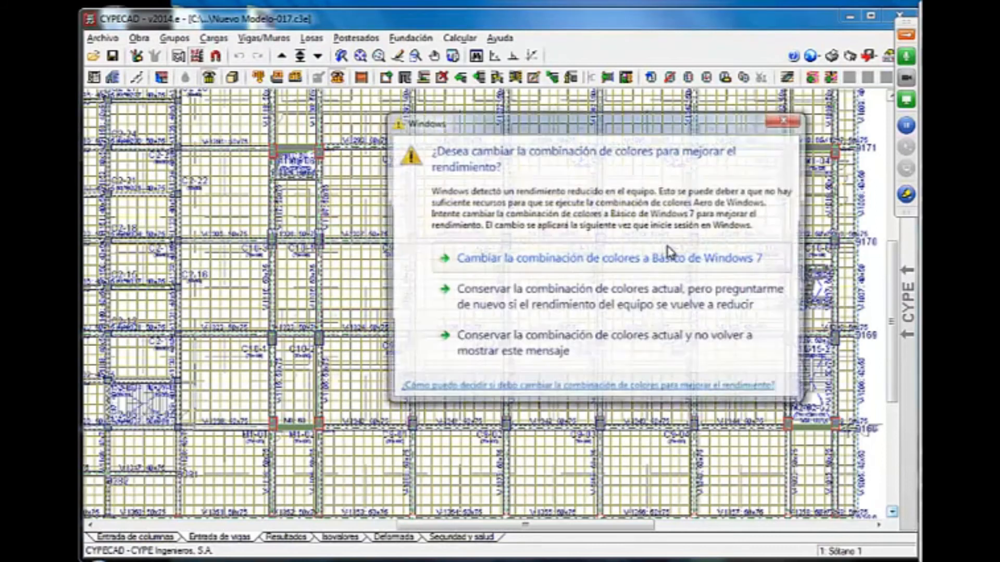
pyautogui.click(785, 122)
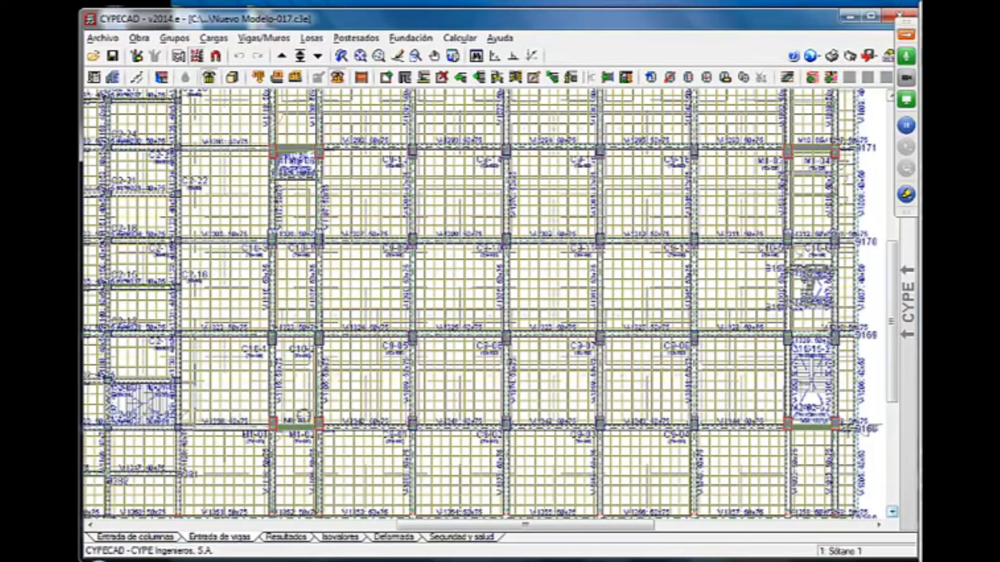
# - Minimise CYPECAD and enlarge the AutoCAD window with drawing I00400-II-CI-PL-0002-R6 to fill the visible screen area
pyautogui.click(375, 561)
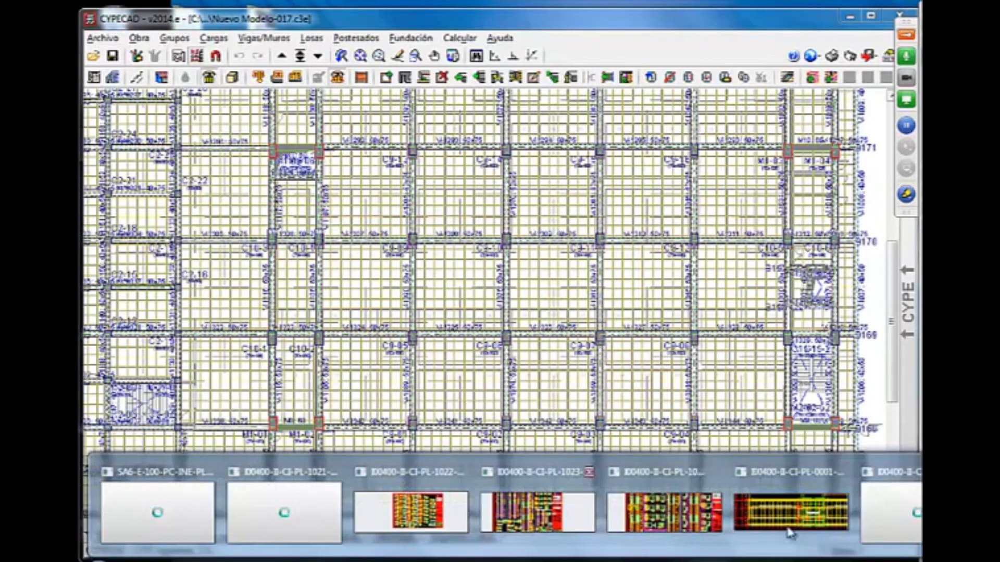
pyautogui.moveTo(906, 302)
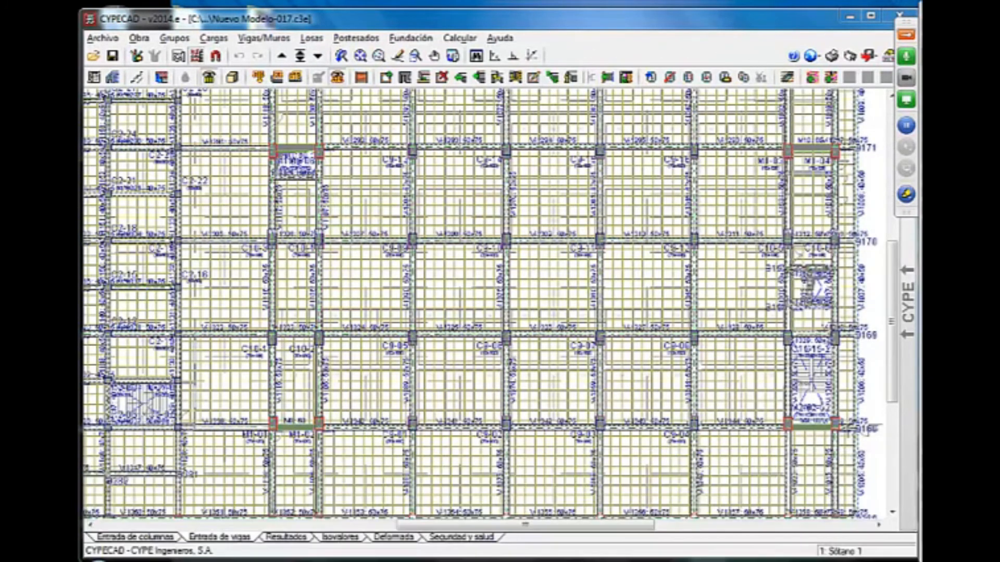
pyautogui.moveTo(906, 375)
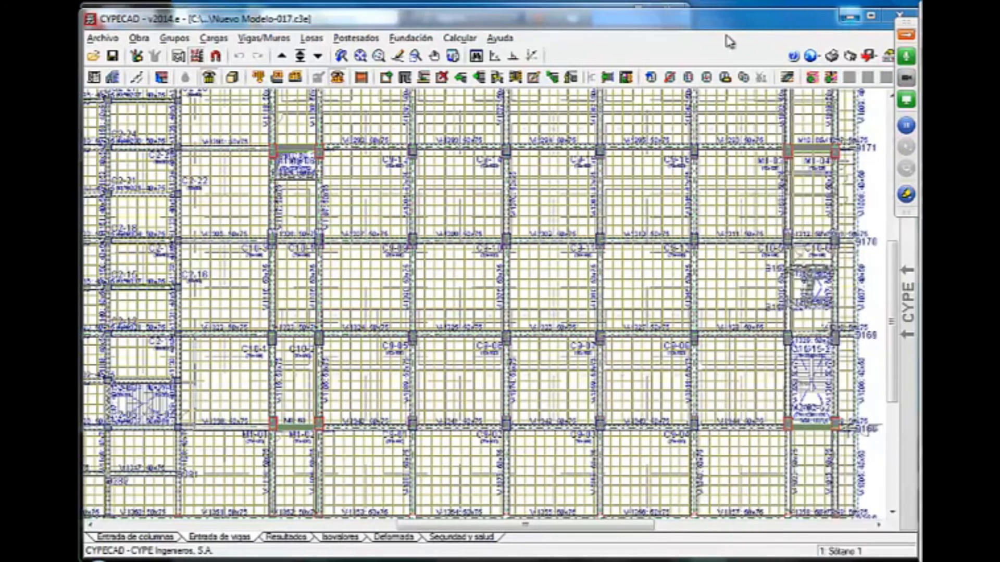
pyautogui.click(850, 17)
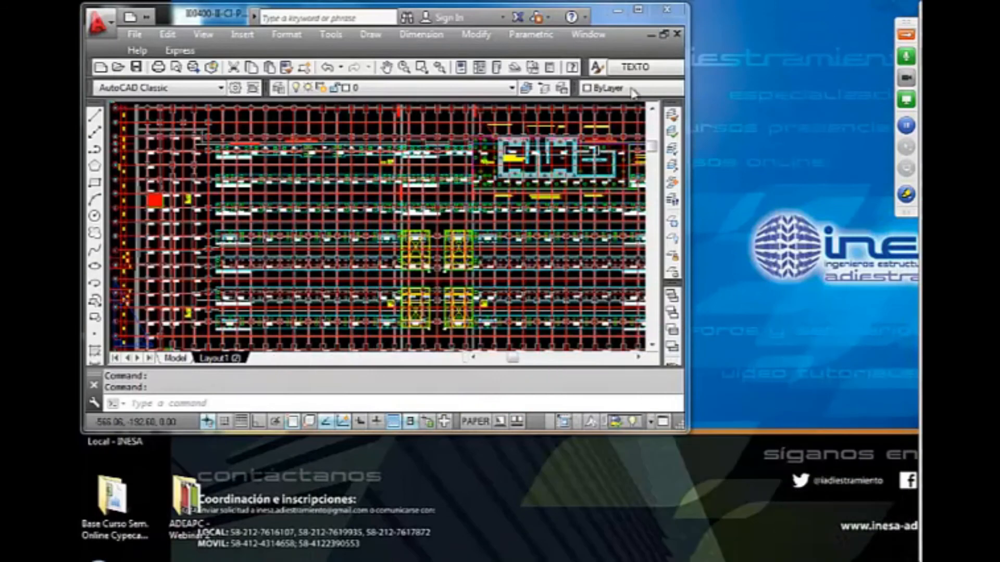
pyautogui.moveTo(686, 433)
pyautogui.mouseDown()
pyautogui.moveTo(885, 560)
pyautogui.moveTo(919, 561)
pyautogui.mouseUp()
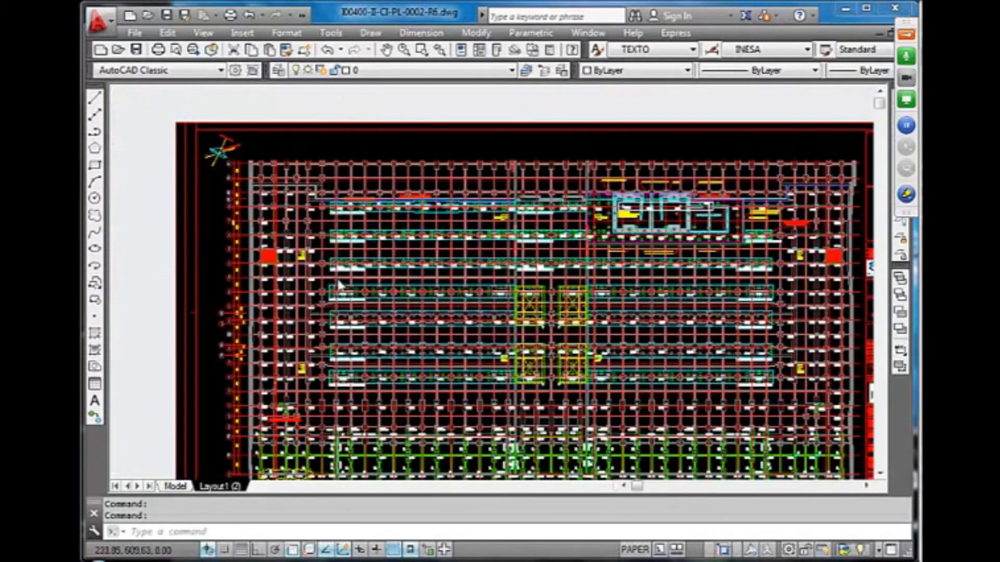
# - Examine the foundation plan's reinforcement strips RF-2 to RF-7, with their piles, columns and walls, both in detail and within the overall layout
pyautogui.scroll(6, 340, 278)
pyautogui.scroll(3, 340, 257)
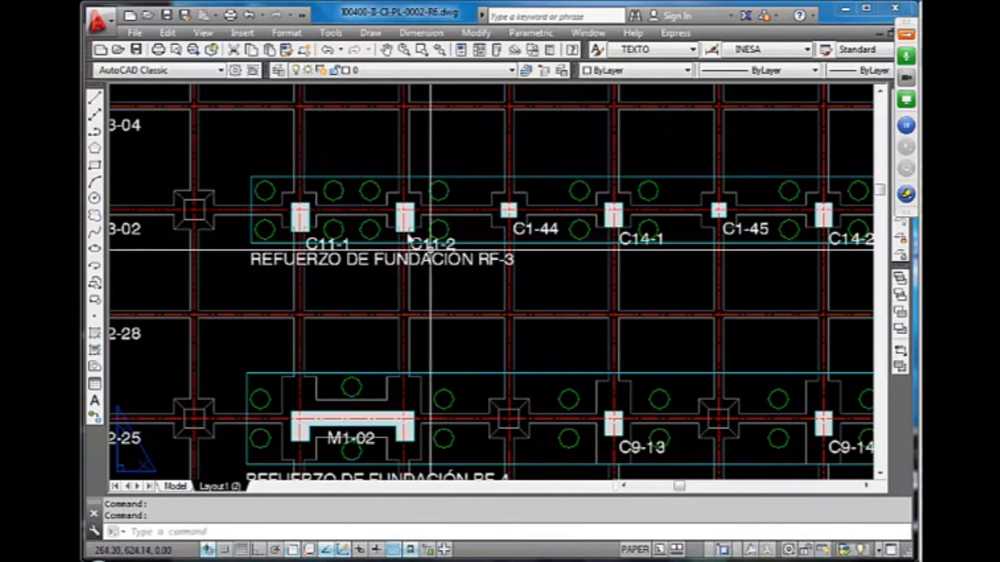
pyautogui.scroll(-3, 237, 229)
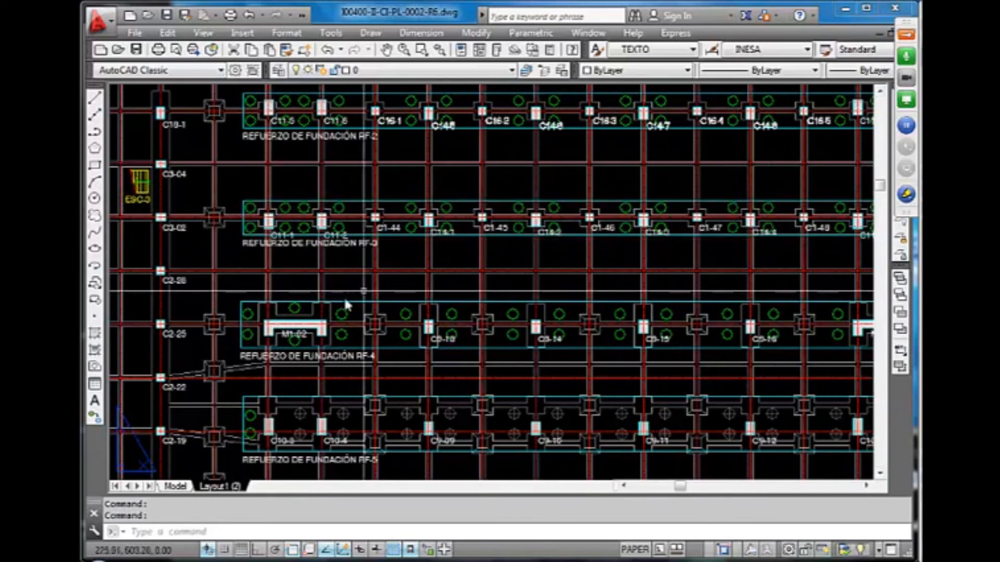
pyautogui.scroll(-3, 409, 230)
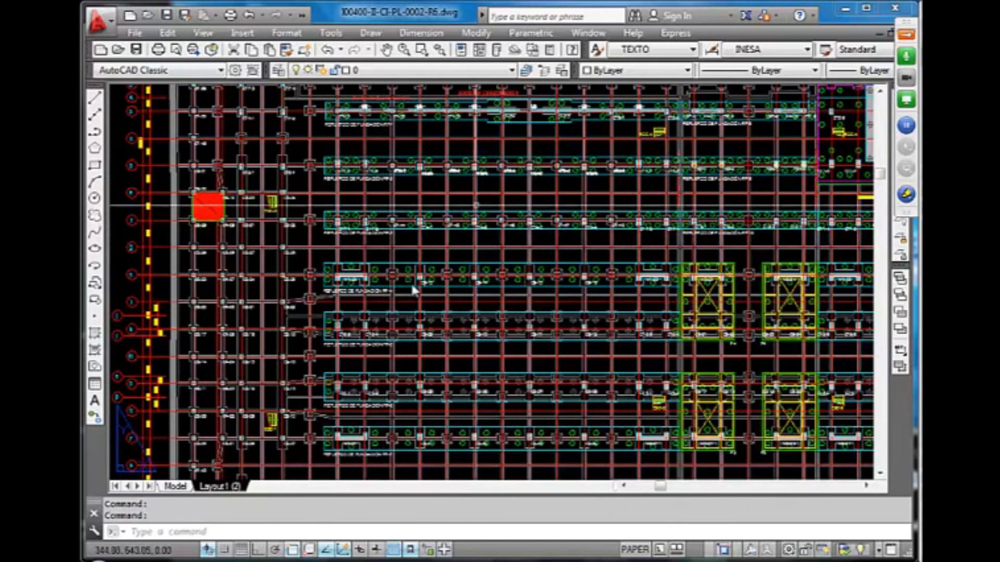
pyautogui.scroll(6, 368, 354)
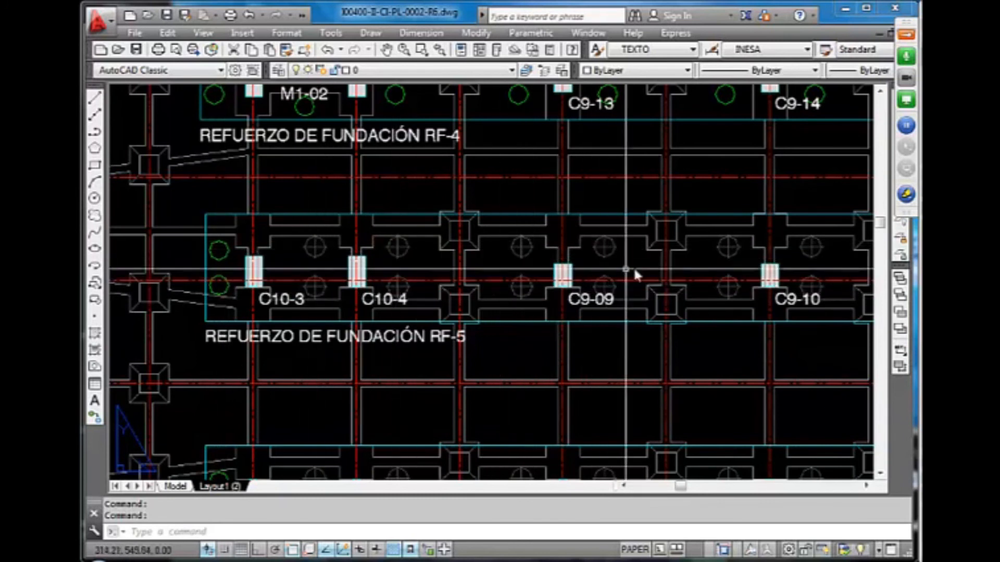
pyautogui.scroll(-3, 378, 252)
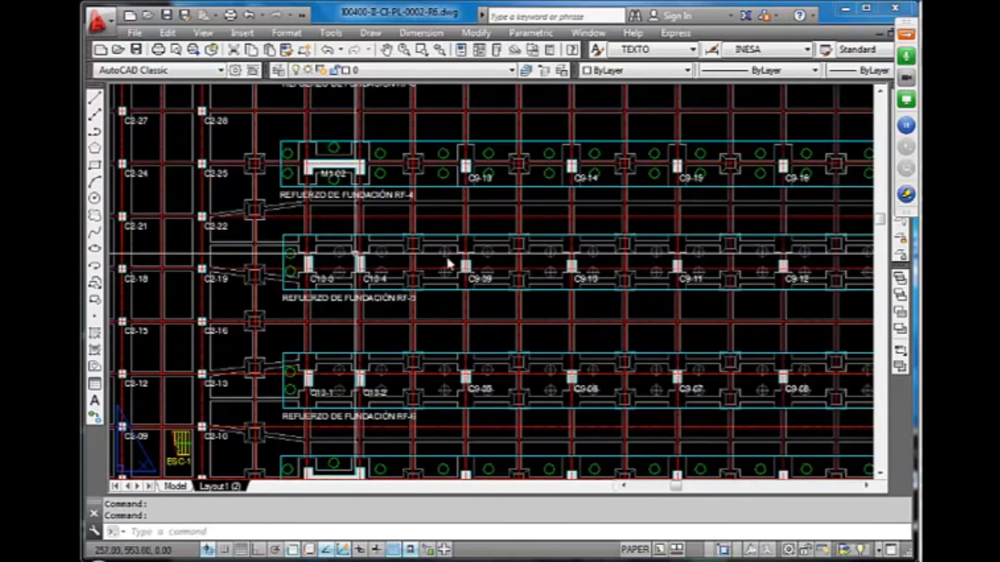
pyautogui.scroll(-6, 436, 230)
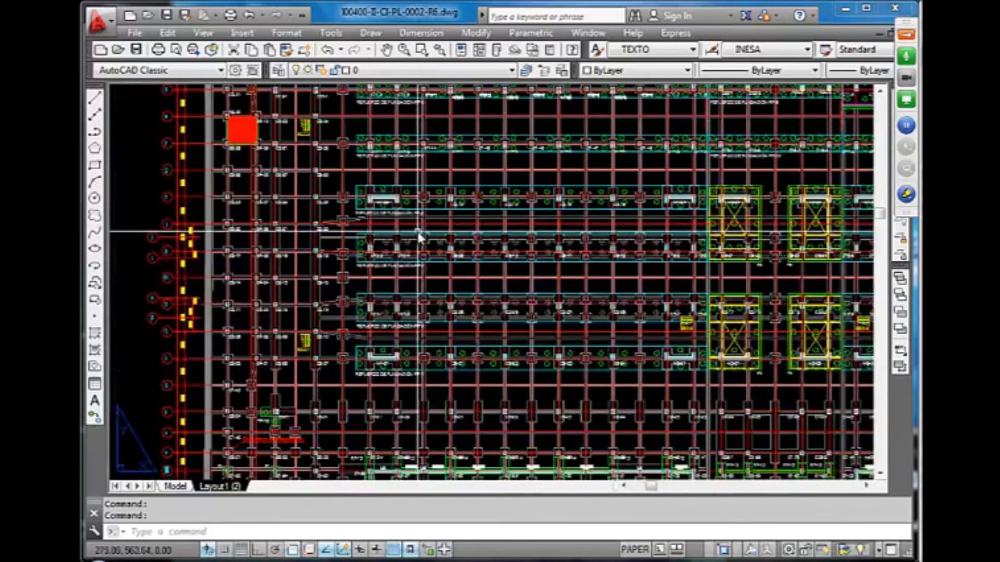
pyautogui.scroll(1, 533, 262)
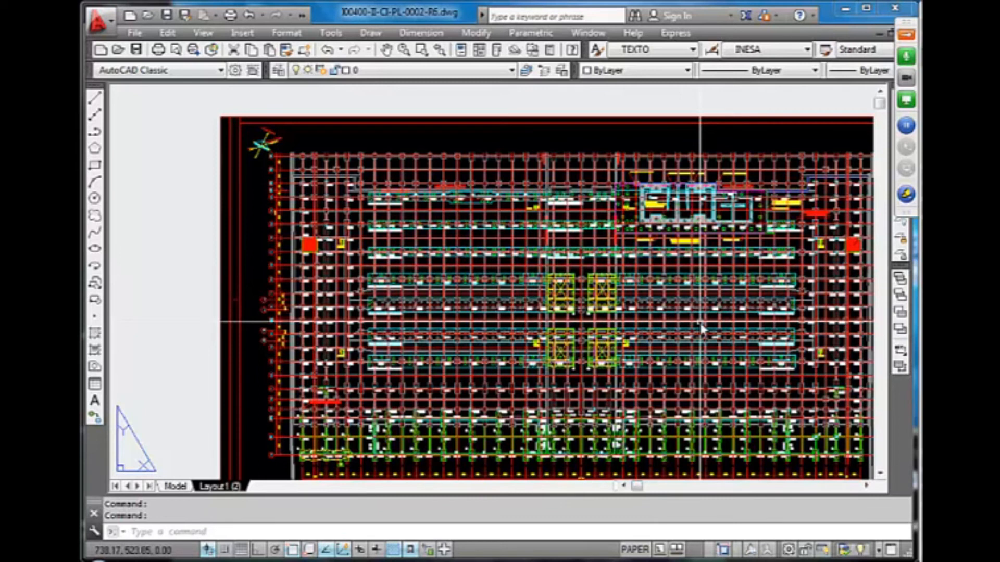
pyautogui.scroll(3, 401, 354)
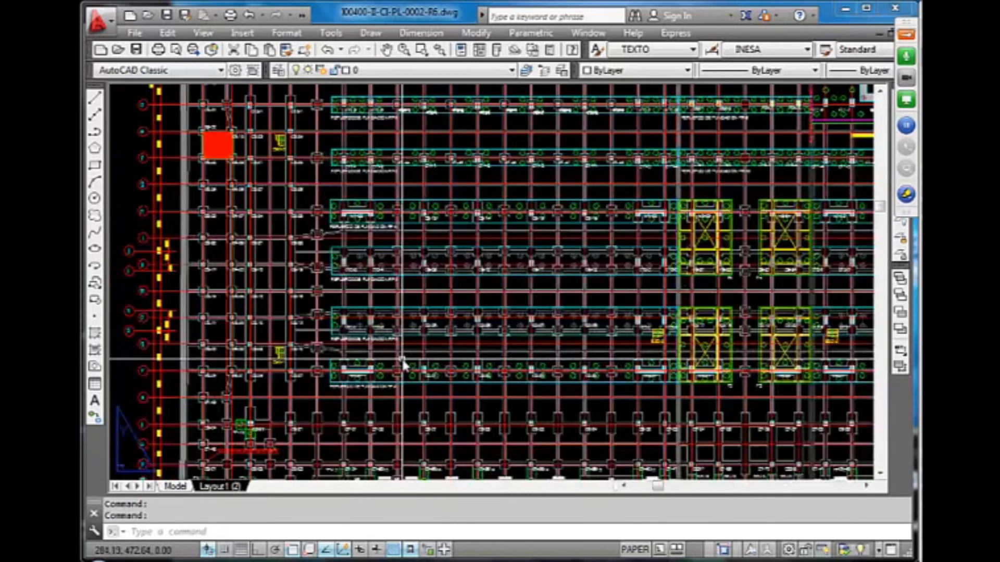
pyautogui.scroll(2, 402, 359)
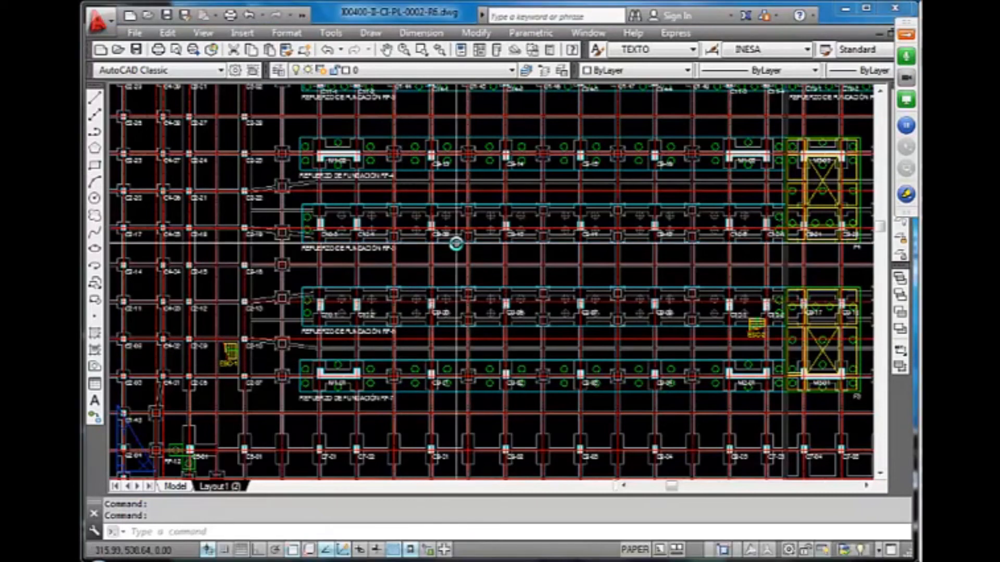
pyautogui.scroll(-4, 457, 241)
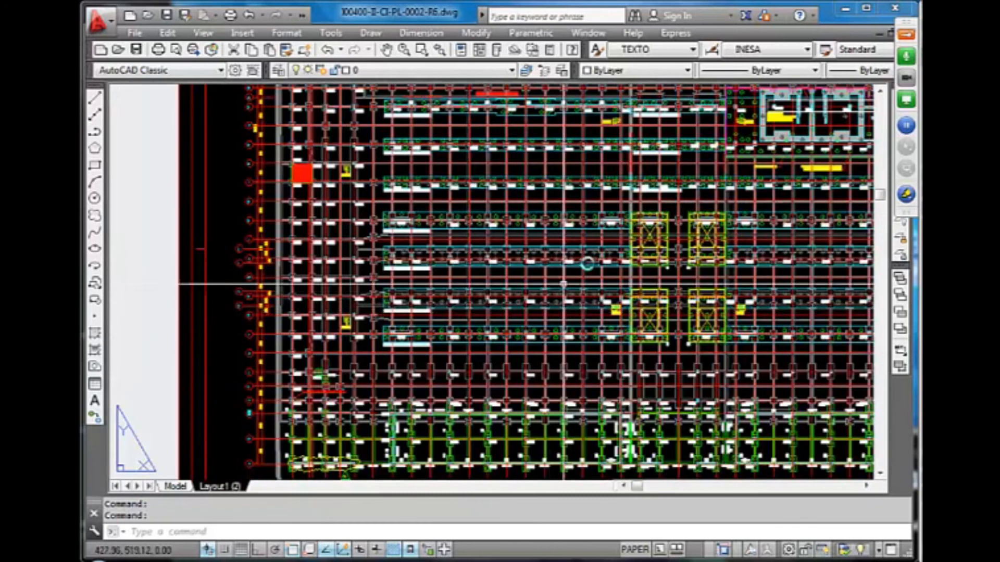
# - Examine the C4 and C2 columns along the western grid lines of the foundation plan up close
pyautogui.scroll(2, 627, 239)
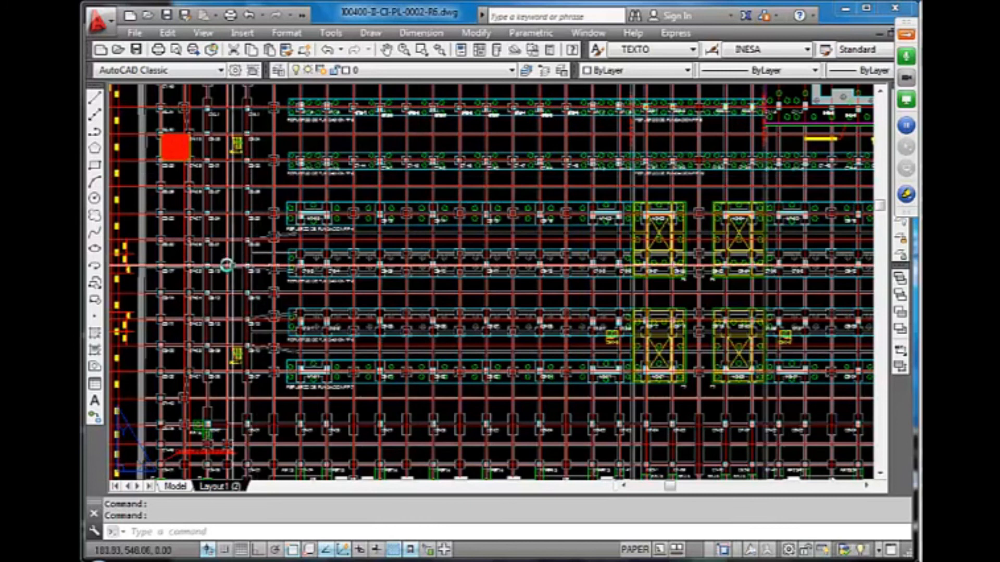
pyautogui.scroll(6, 223, 263)
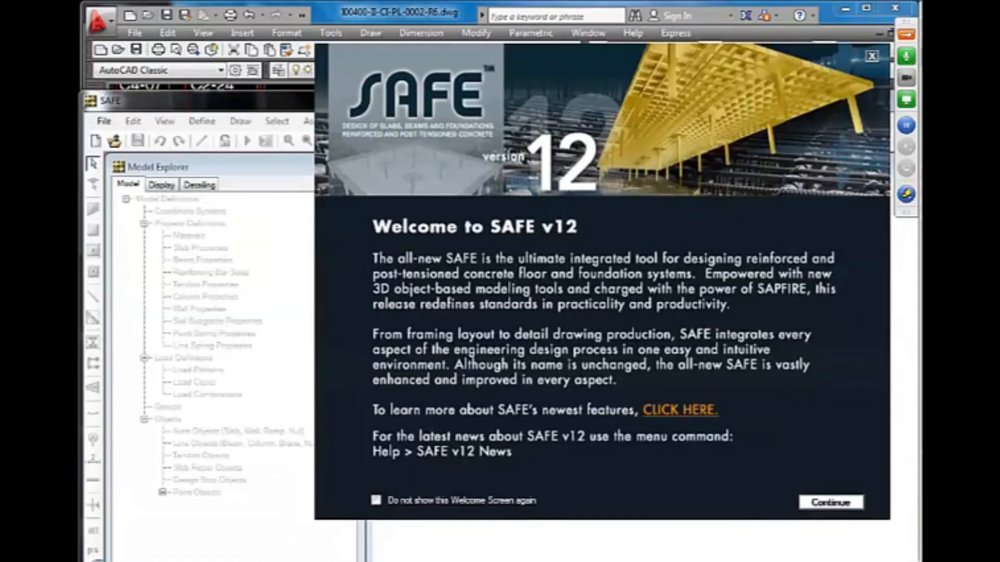
# - Dismiss the SAFE v12 welcome screen and Tip of the Day, close the Model Explorer and fit the window into the visible screen area
pyautogui.click(872, 58)
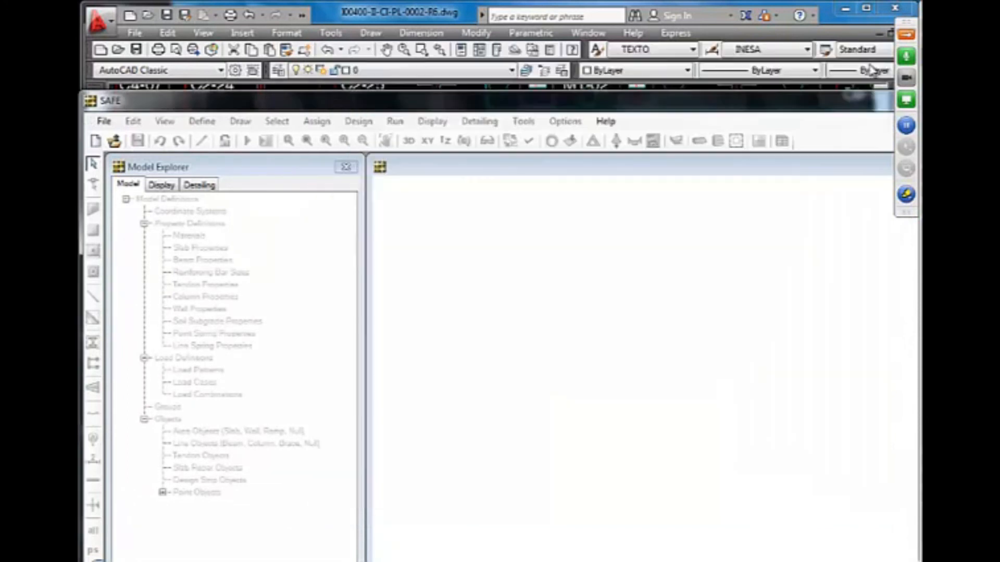
pyautogui.click(786, 170)
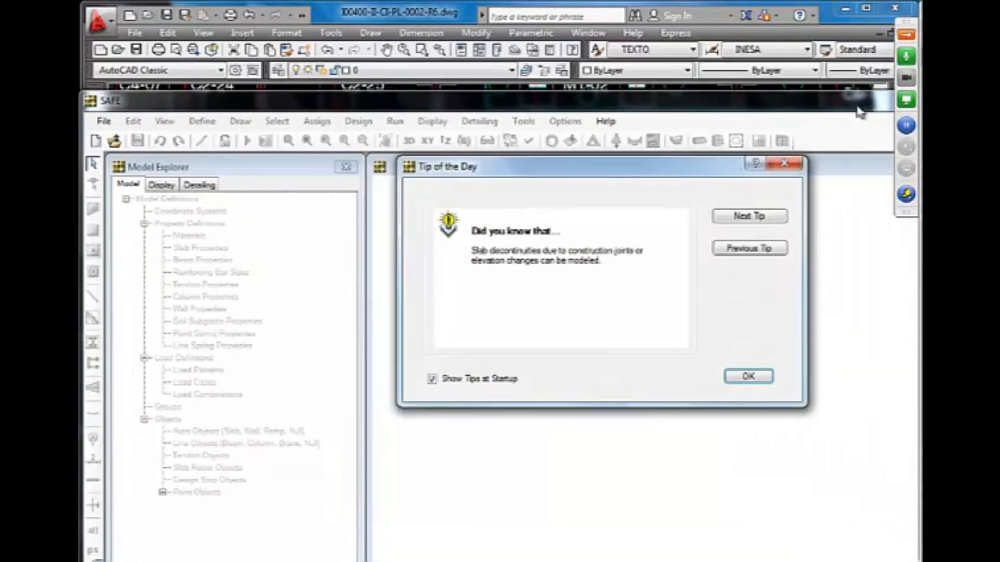
pyautogui.moveTo(837, 103); pyautogui.dragTo(856, 23)
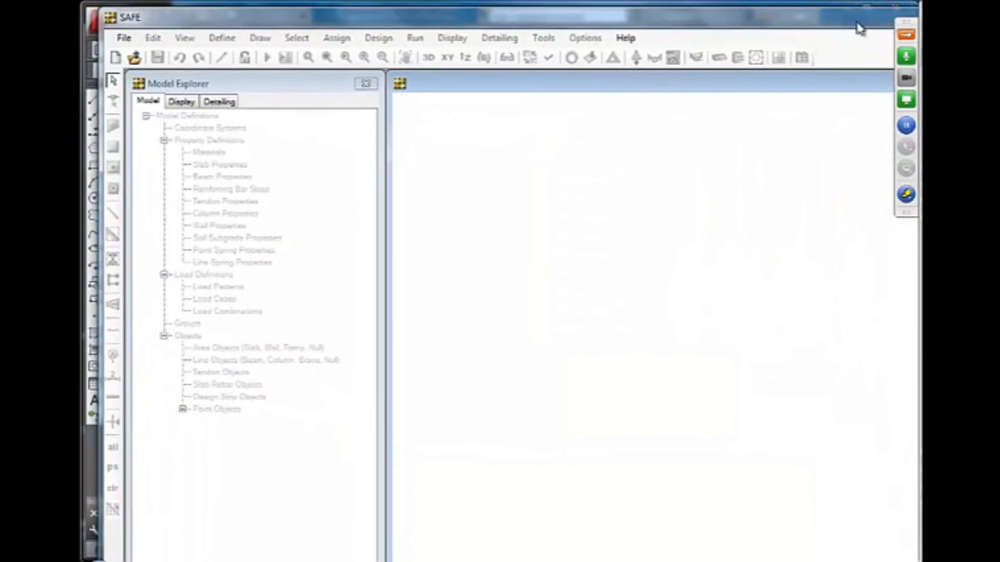
pyautogui.click(366, 83)
pyautogui.moveTo(109, 373); pyautogui.dragTo(117, 374)
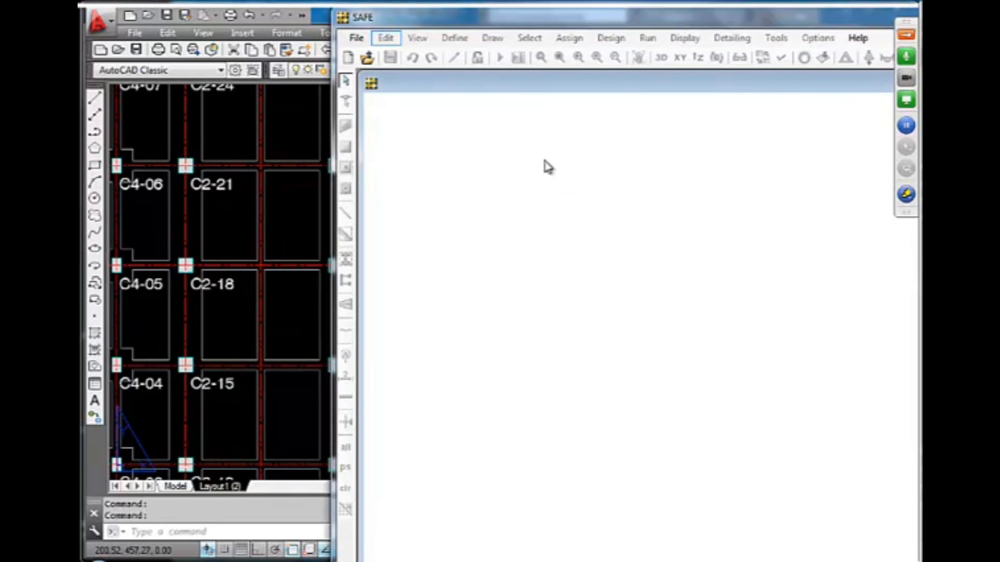
pyautogui.moveTo(441, 25); pyautogui.dragTo(229, 23)
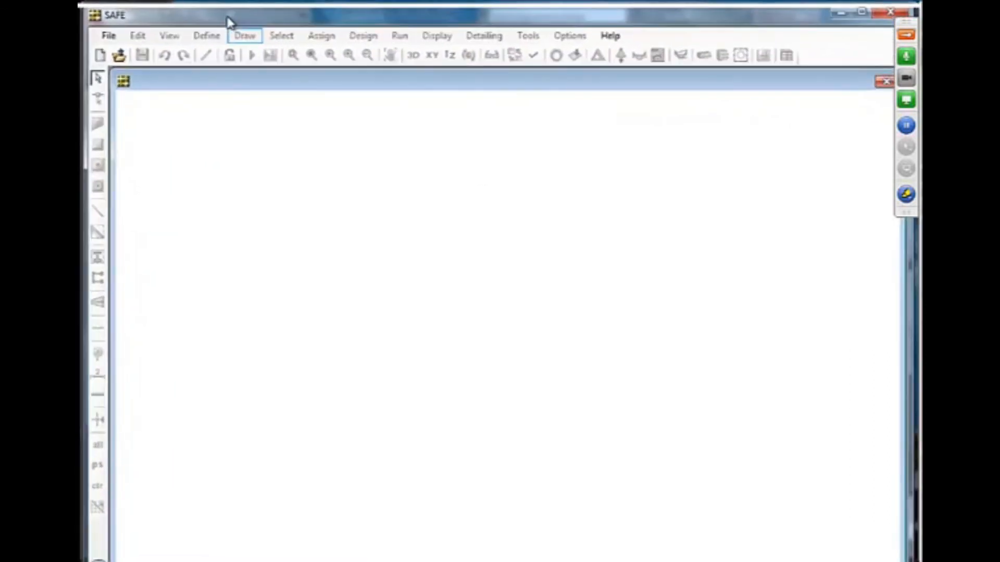
# - Start opening an existing SAFE model and browse from the desktop's vaio folder through INESA to Proyectos INESA
pyautogui.click(112, 34)
pyautogui.click(151, 96)
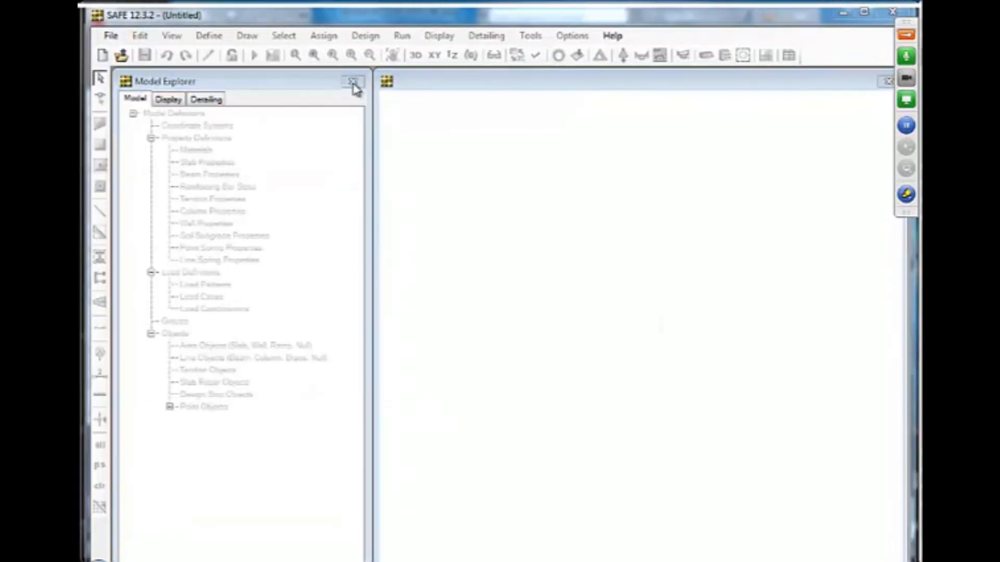
pyautogui.click(161, 149)
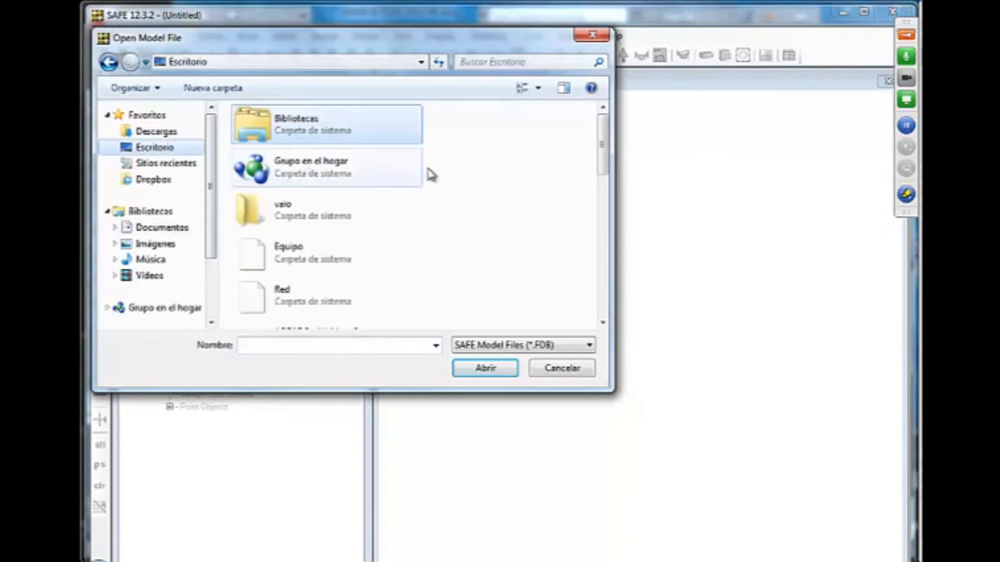
pyautogui.moveTo(603, 151); pyautogui.dragTo(401, 187)
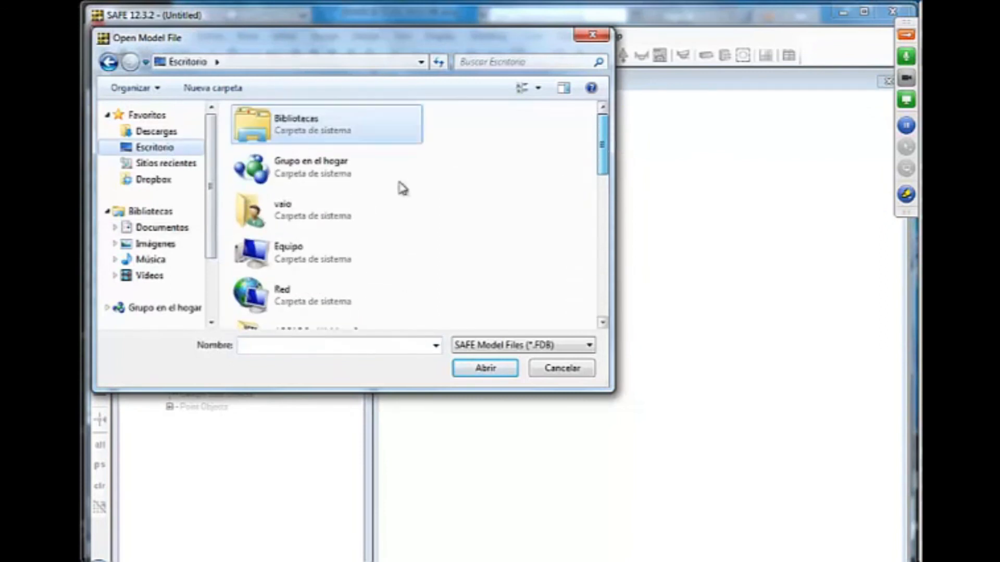
pyautogui.doubleClick(306, 206)
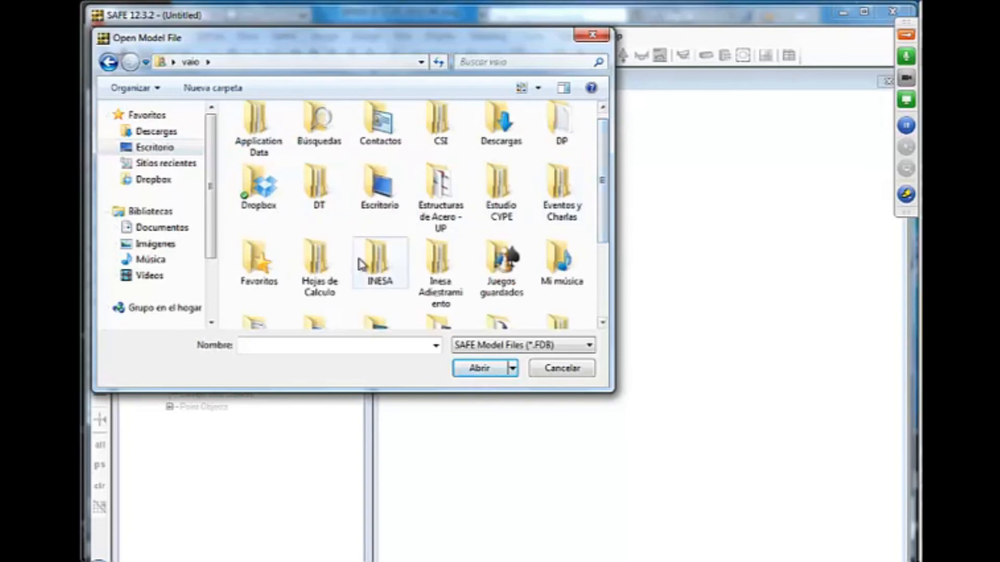
pyautogui.doubleClick(376, 268)
pyautogui.scroll(-2, 587, 223)
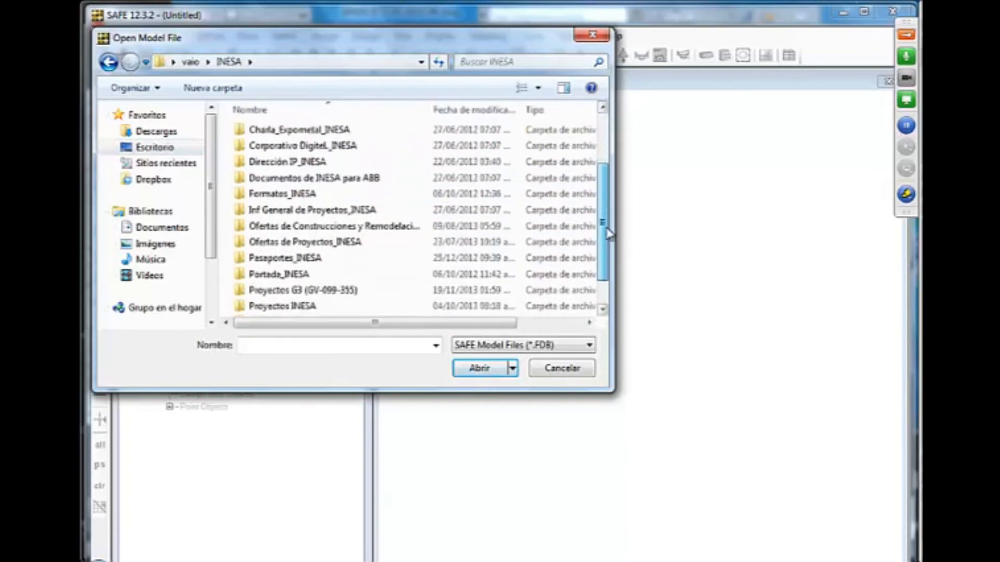
pyautogui.doubleClick(279, 301)
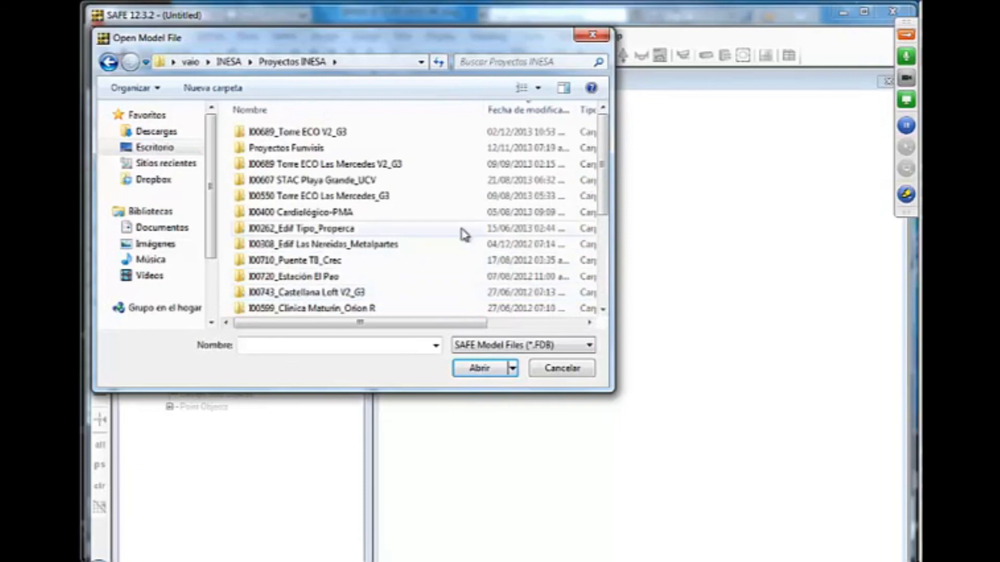
# - Browse into I00400 Cardiológico-PMA, its definitive models and calculations folder, and I00400-1 MODULO OESTE
pyautogui.scroll(-1, 604, 223)
pyautogui.moveTo(601, 218)
pyautogui.mouseDown()
pyautogui.moveTo(601, 232)
pyautogui.moveTo(603, 212)
pyautogui.mouseUp()
pyautogui.doubleClick(365, 185)
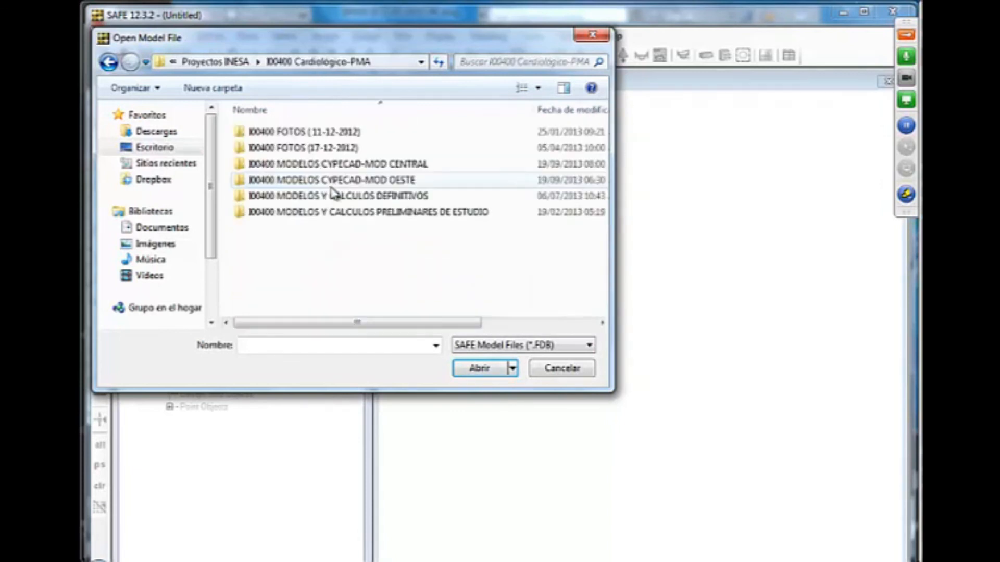
pyautogui.doubleClick(380, 195)
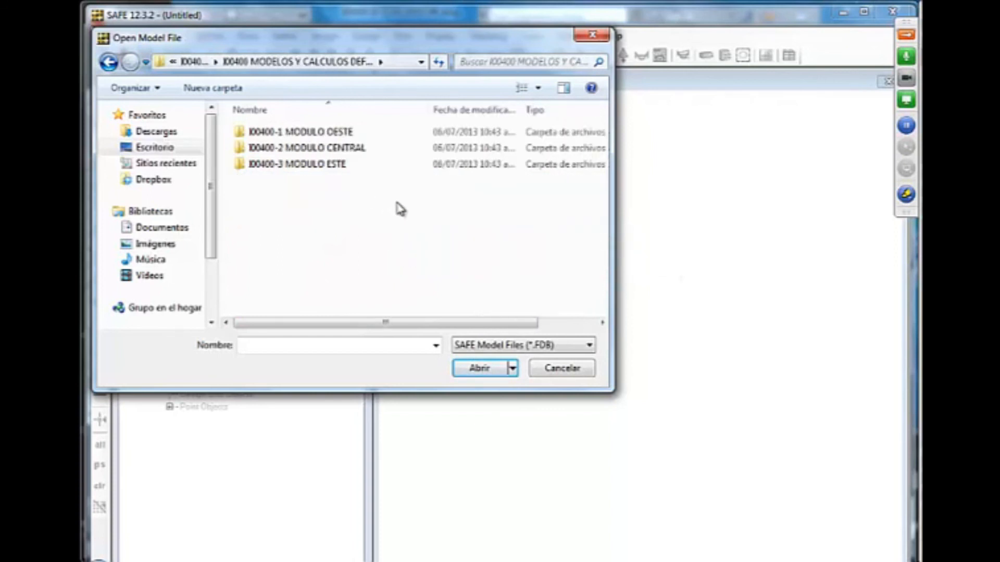
pyautogui.doubleClick(327, 133)
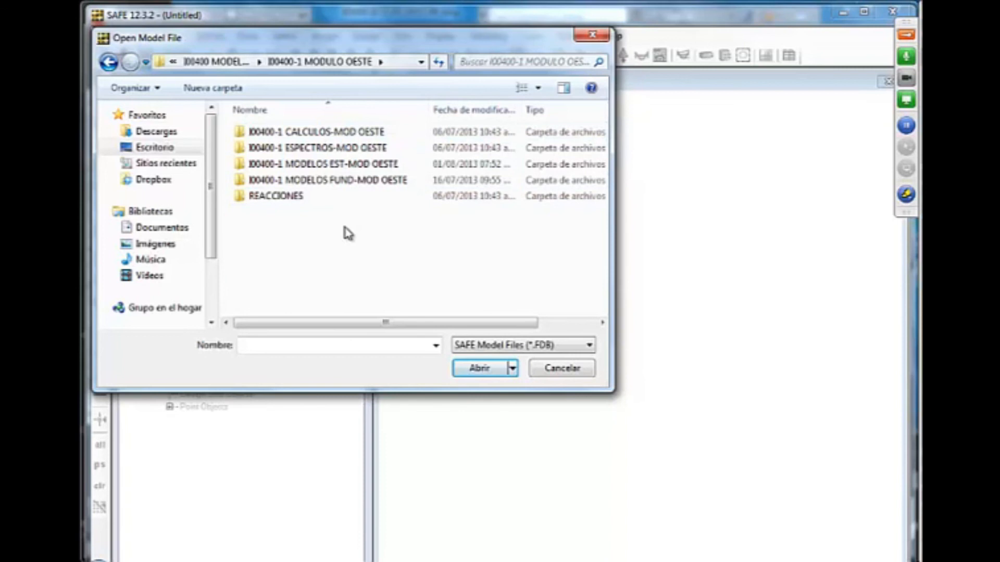
# - Open the model I00400-II-CI-MF-001-RE-MODULO OESTE.FDB from the I00400-1 MODELOS FUND-MOD OESTE folder
pyautogui.doubleClick(339, 166)
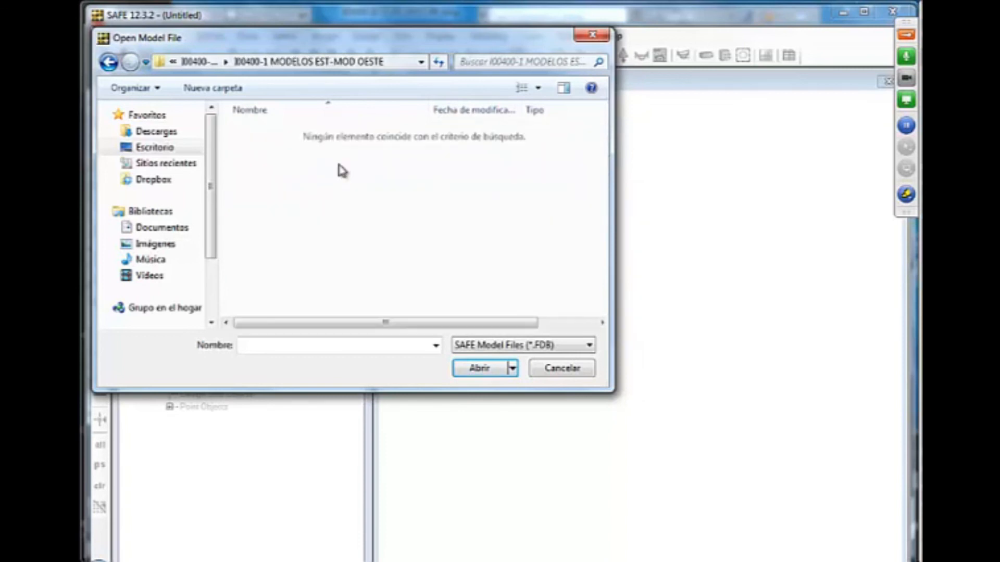
pyautogui.click(109, 61)
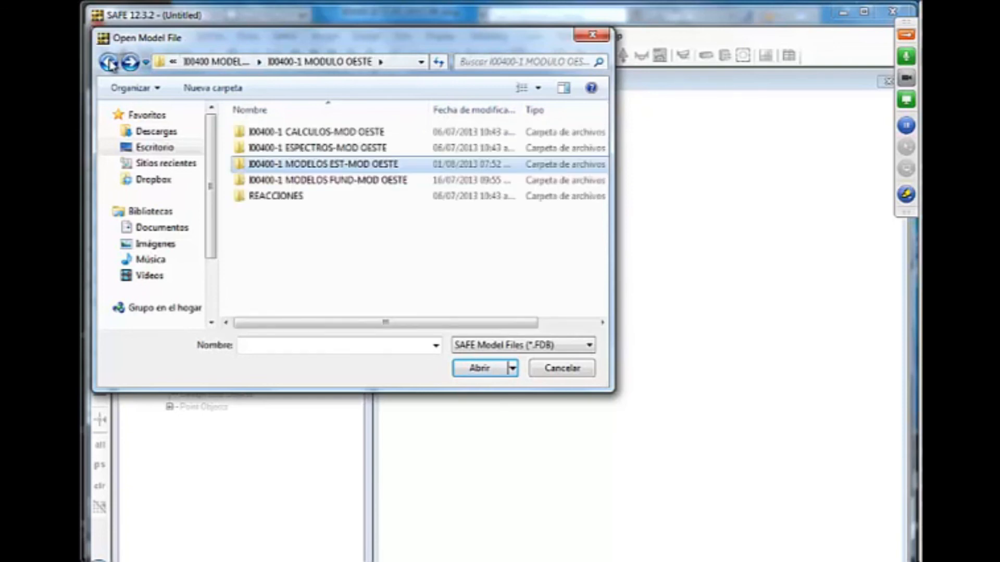
pyautogui.doubleClick(341, 181)
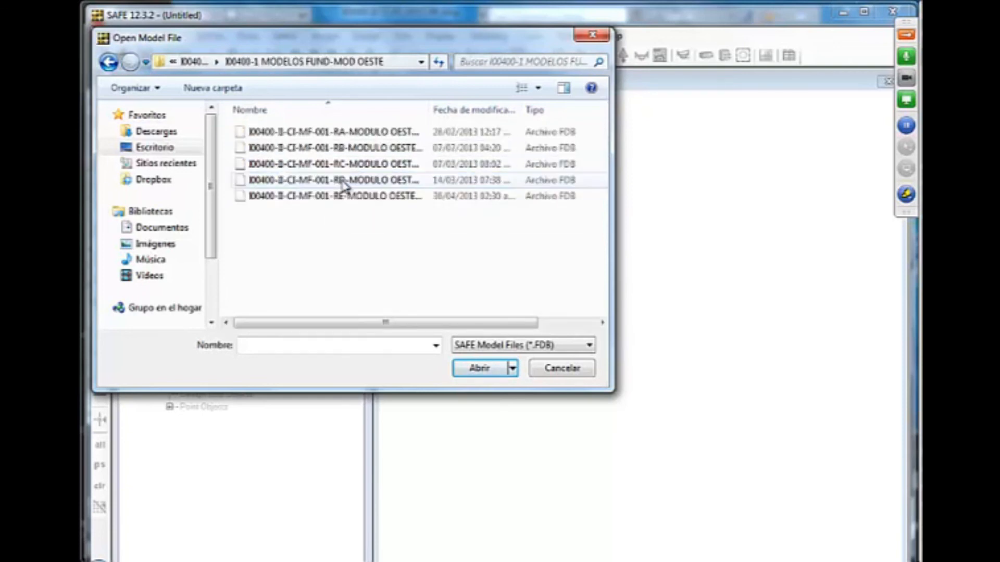
pyautogui.click(309, 200)
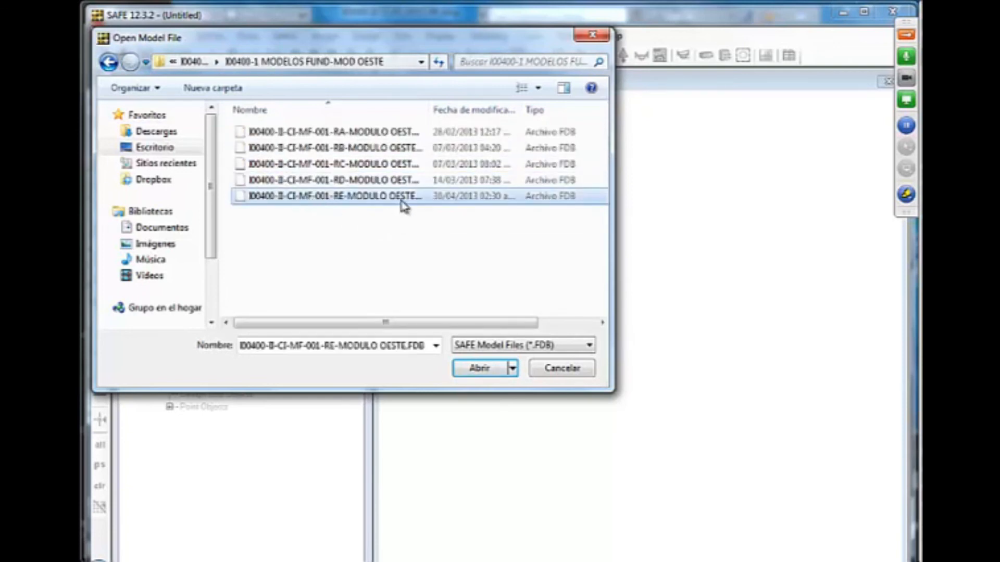
pyautogui.click(474, 371)
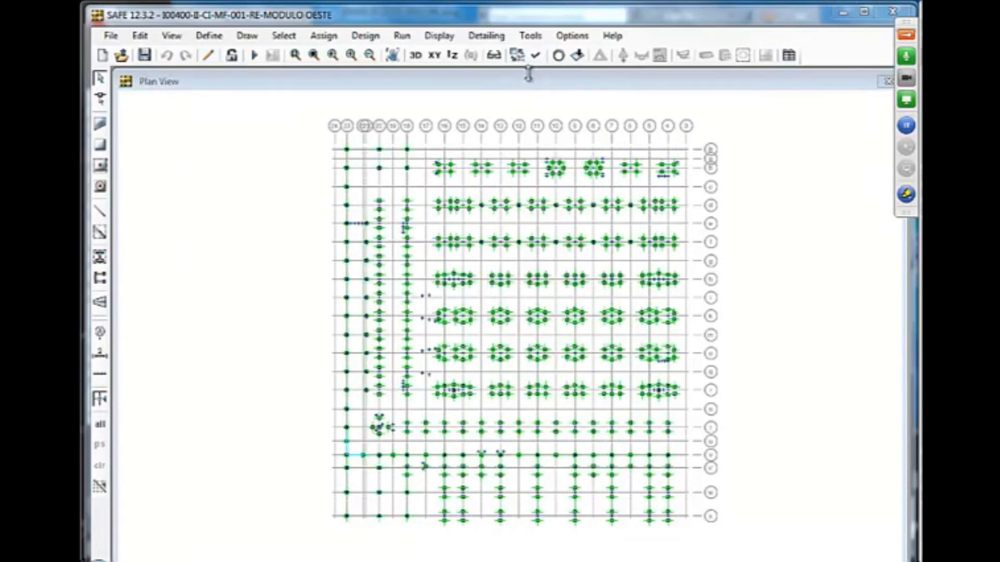
# - Turn on the display of slab areas in the foundation plan view
pyautogui.click(532, 57)
pyautogui.click(535, 56)
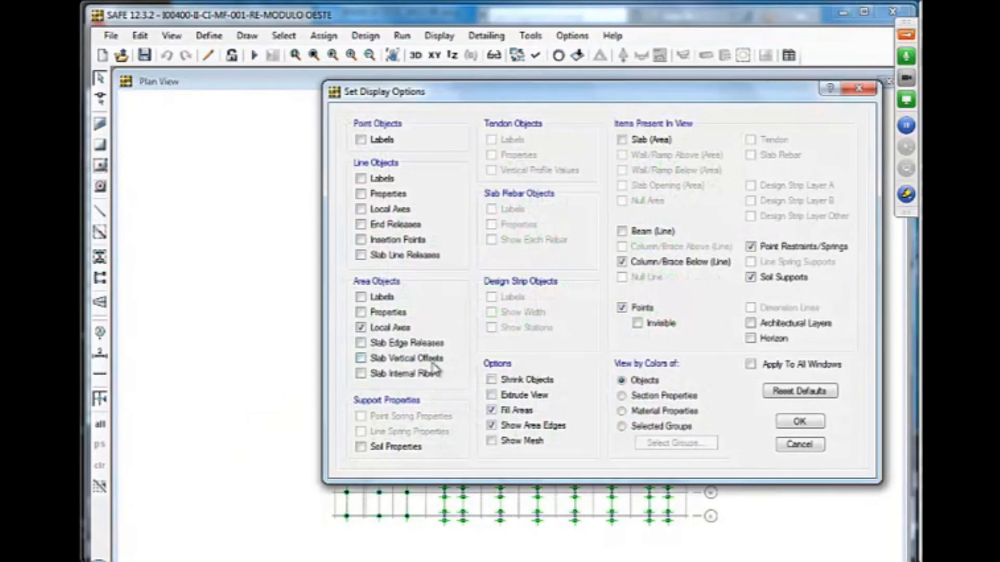
pyautogui.click(622, 140)
pyautogui.click(799, 421)
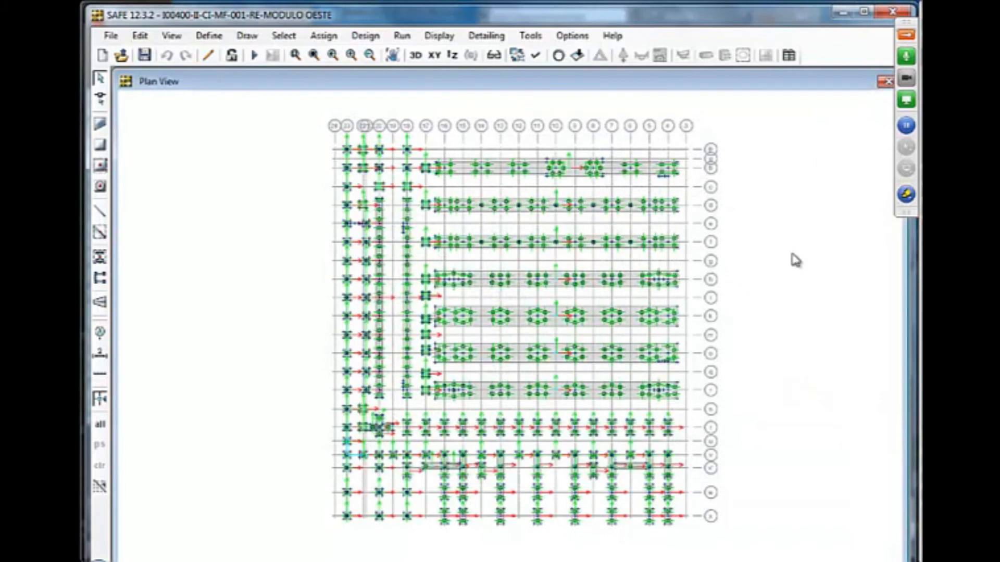
pyautogui.click(443, 43)
pyautogui.click(443, 43)
pyautogui.click(443, 43)
pyautogui.click(449, 52)
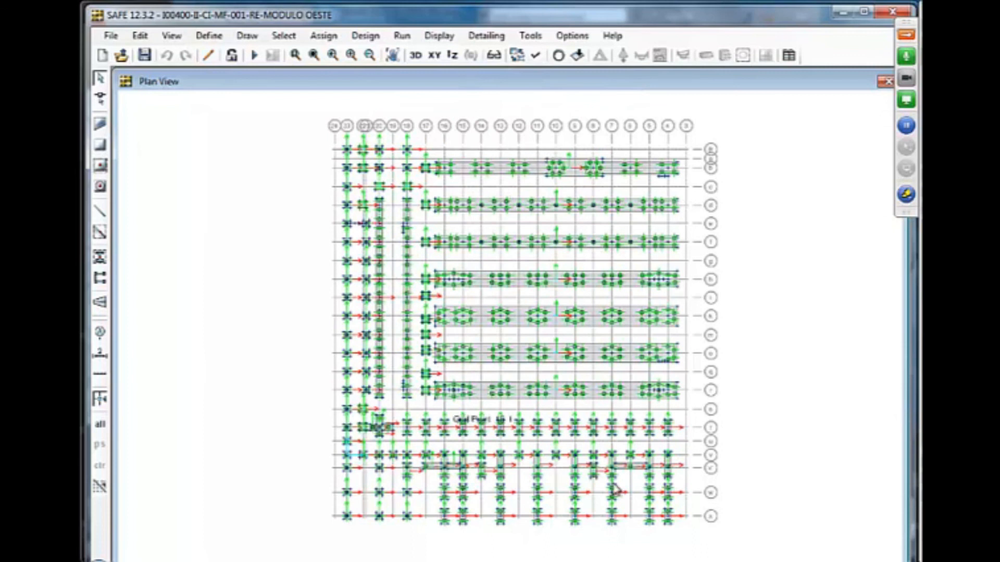
# - Examine the pile groups along the horizontal foundation strips, both in detail and within the overall plan
pyautogui.click(295, 55)
pyautogui.moveTo(389, 207); pyautogui.dragTo(693, 406)
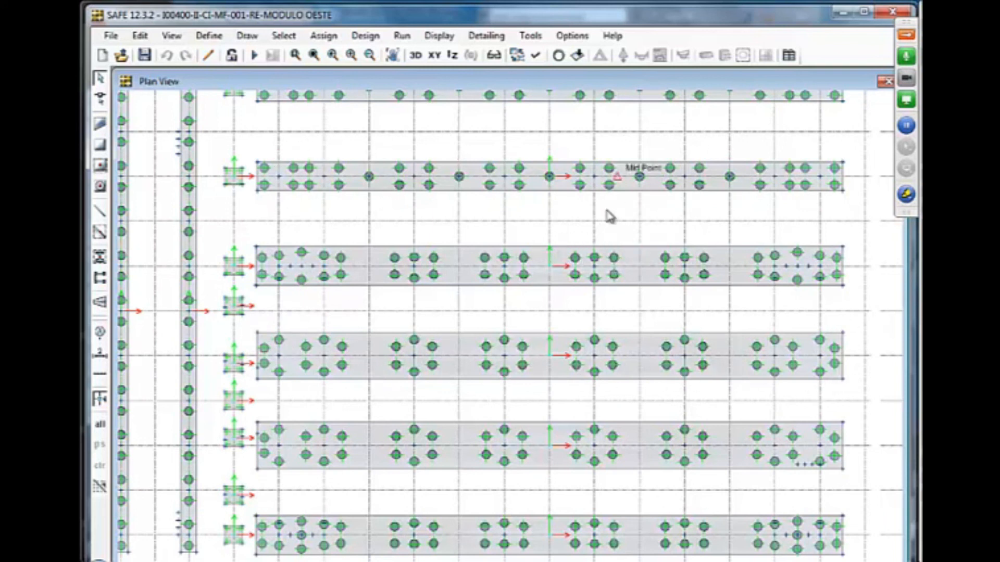
pyautogui.scroll(-3, 500, 249)
pyautogui.scroll(-1, 569, 237)
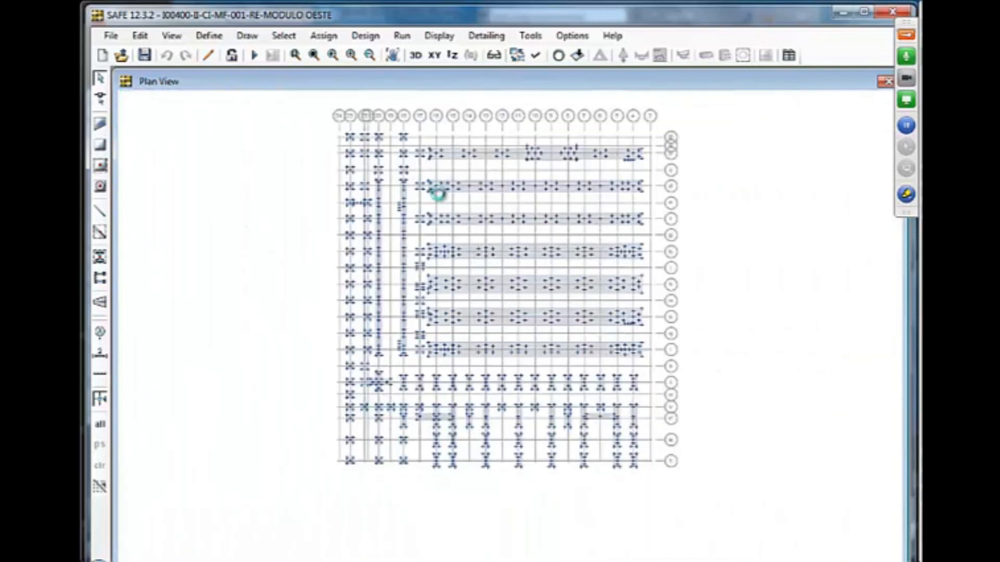
pyautogui.scroll(1, 442, 201)
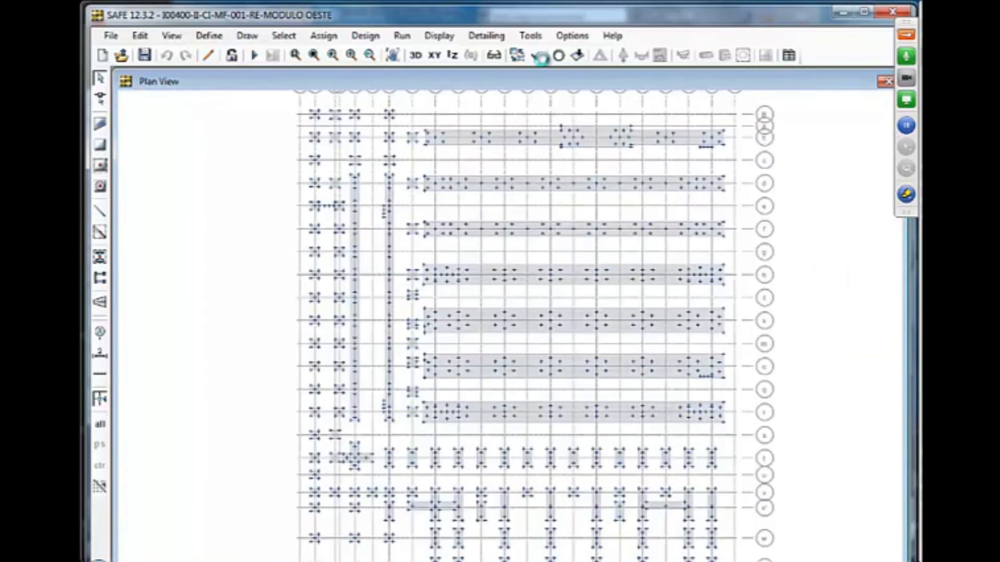
# - Turn on the display of beam lines in the plan view
pyautogui.click(540, 57)
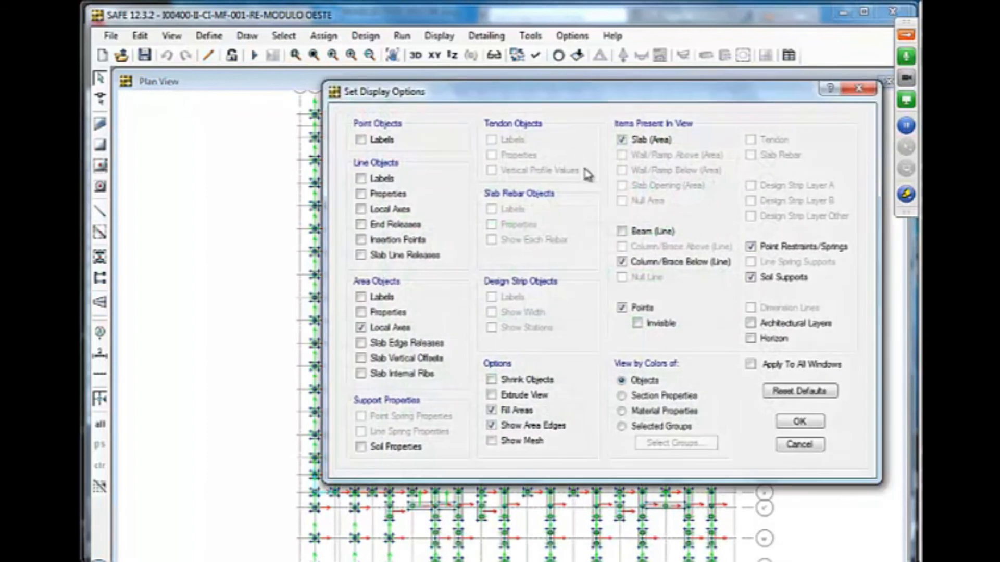
pyautogui.click(622, 232)
pyautogui.click(799, 422)
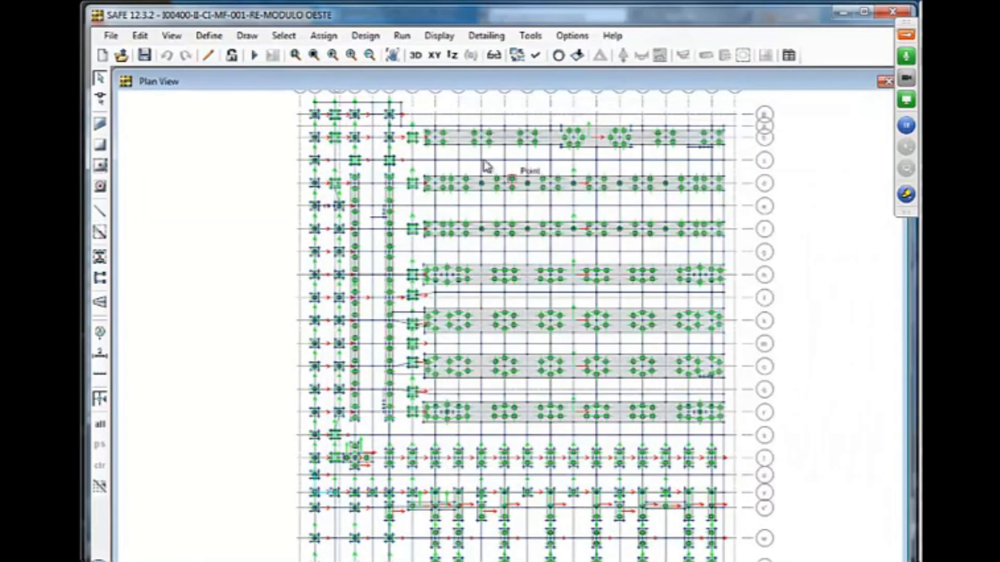
# - Show the foundation model in 3D with Extrude View enabled, and switch away from the SAFE window
pyautogui.click(416, 55)
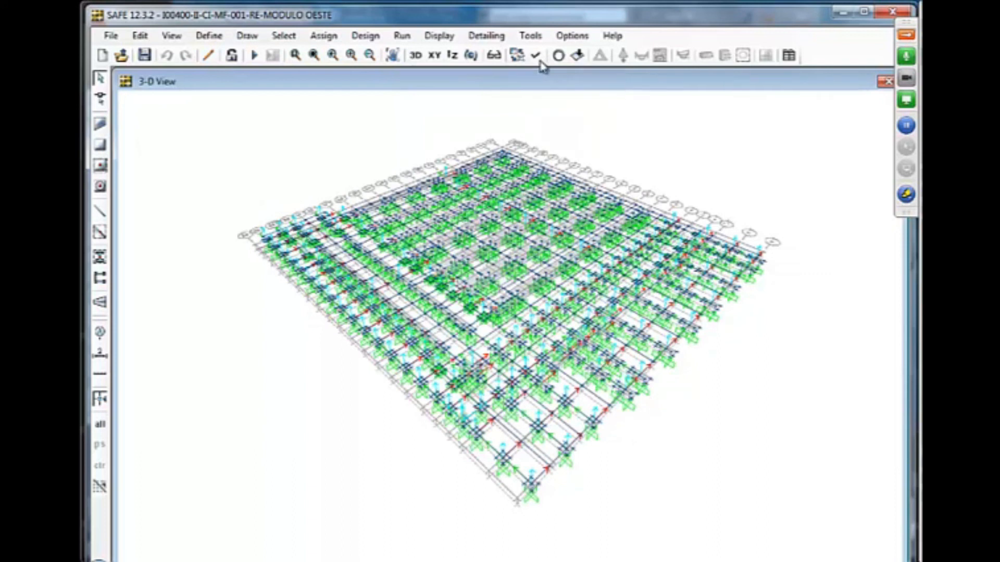
pyautogui.hotkey('alt', 't')
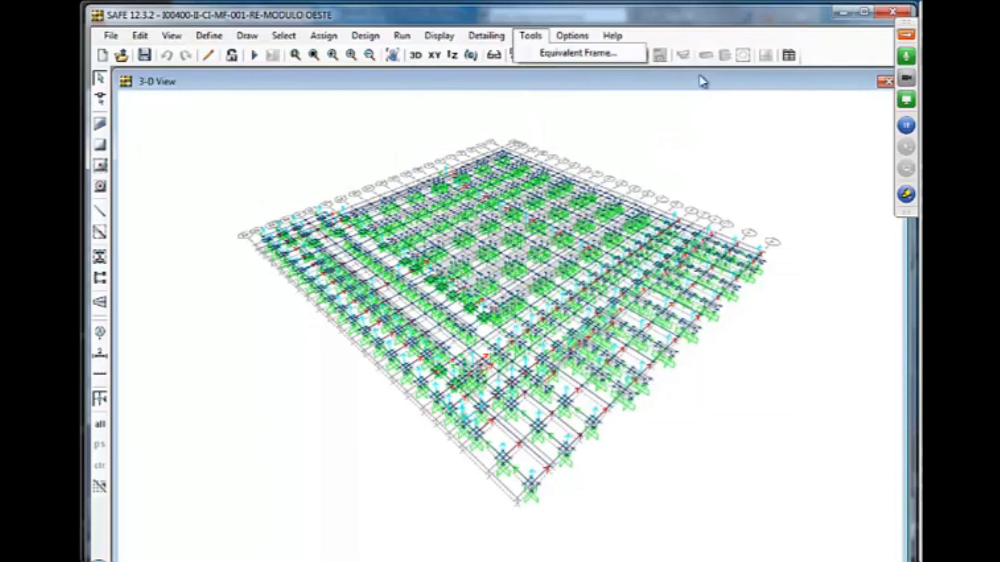
pyautogui.click(725, 26)
pyautogui.click(542, 54)
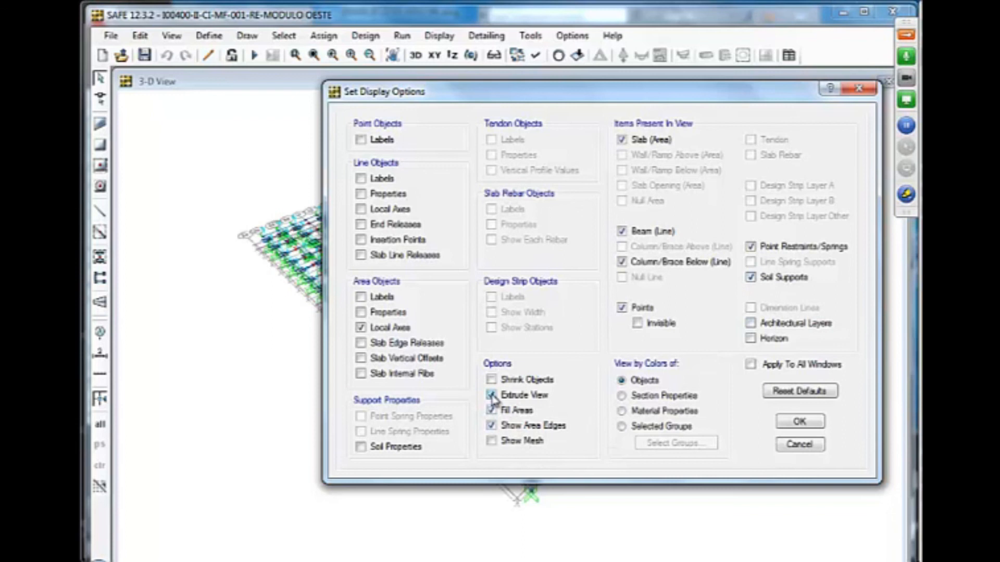
pyautogui.click(798, 421)
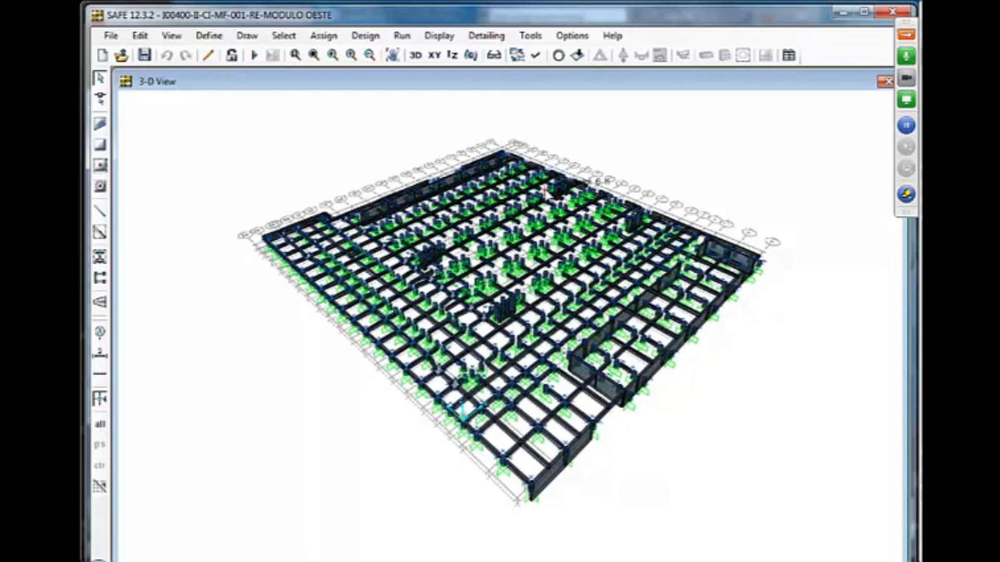
pyautogui.hotkey('alt', 'Tab')
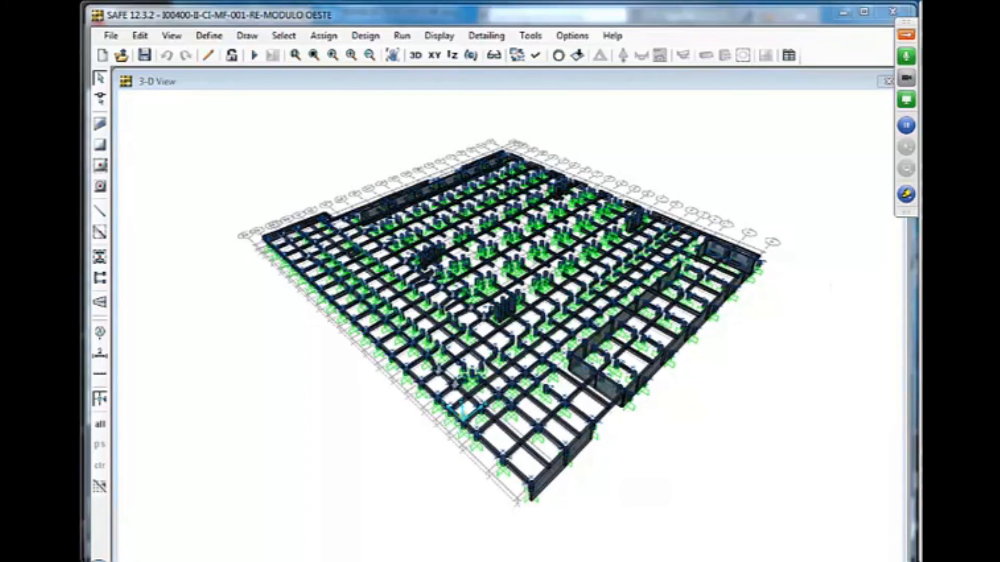